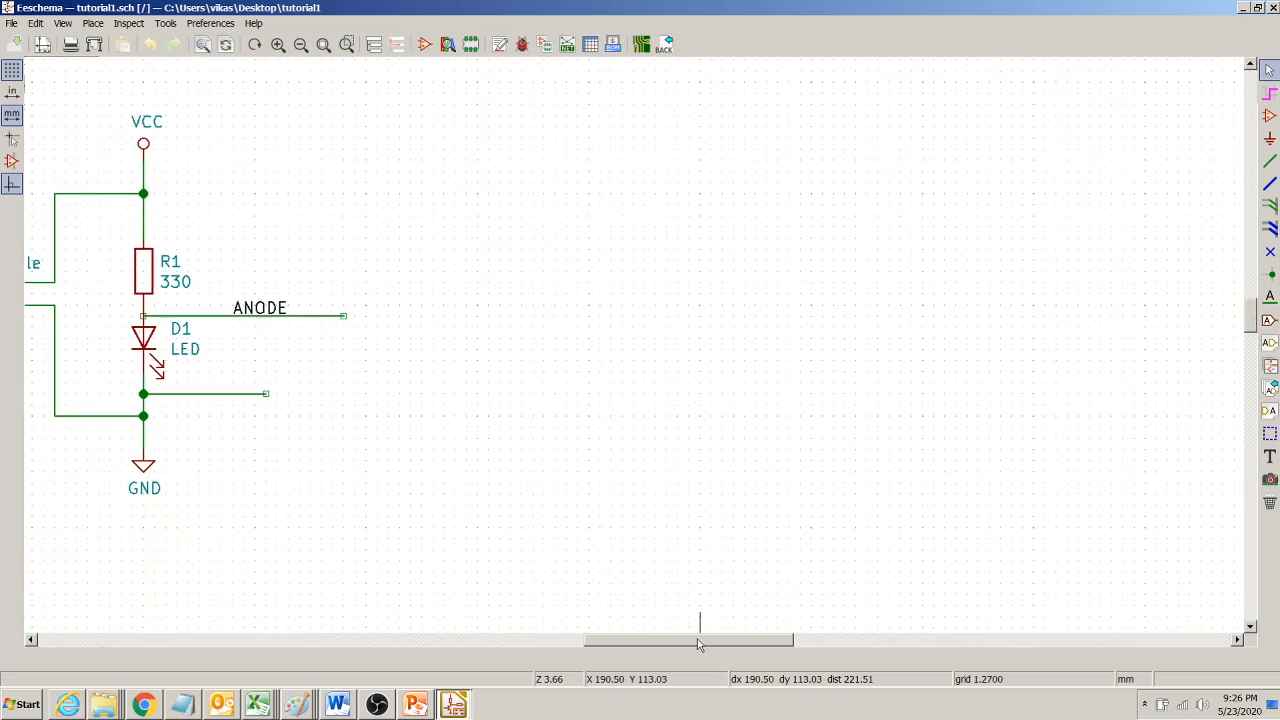
Step: Close the tutorial1 schematic and create a new project named led_project_kicad on the Desktop
drag(698, 640, 600, 640)
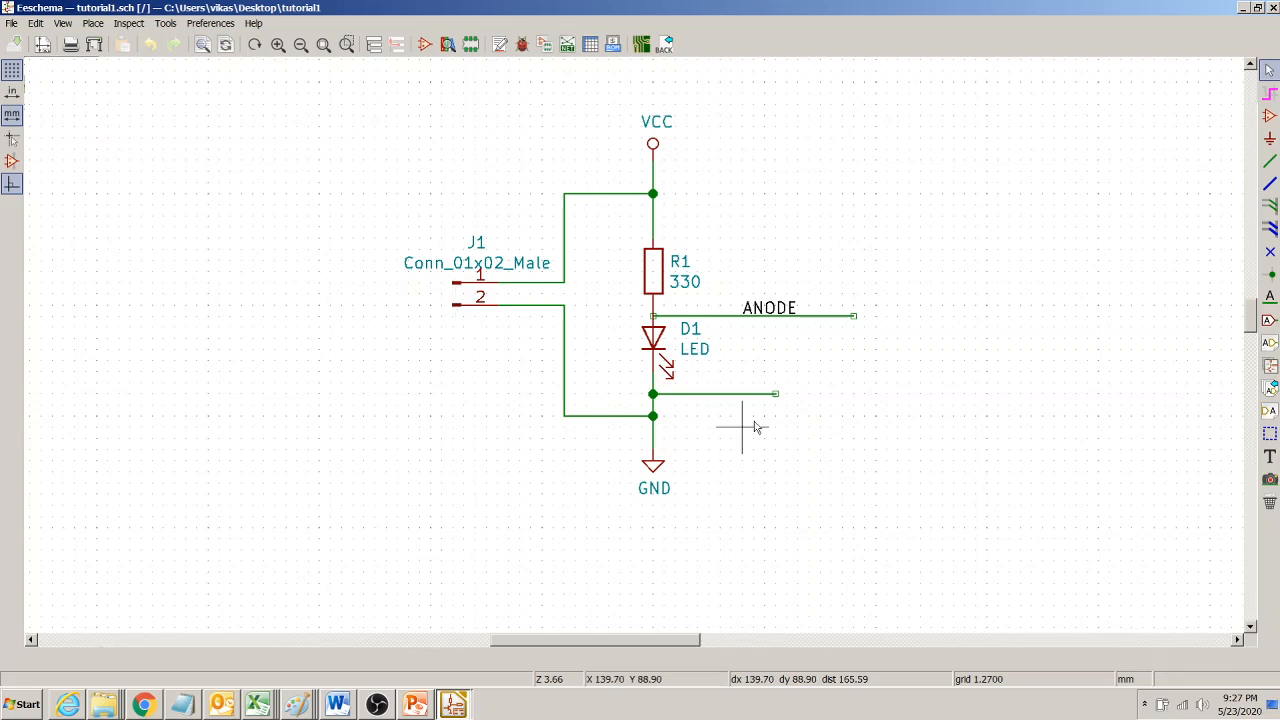
click(1273, 7)
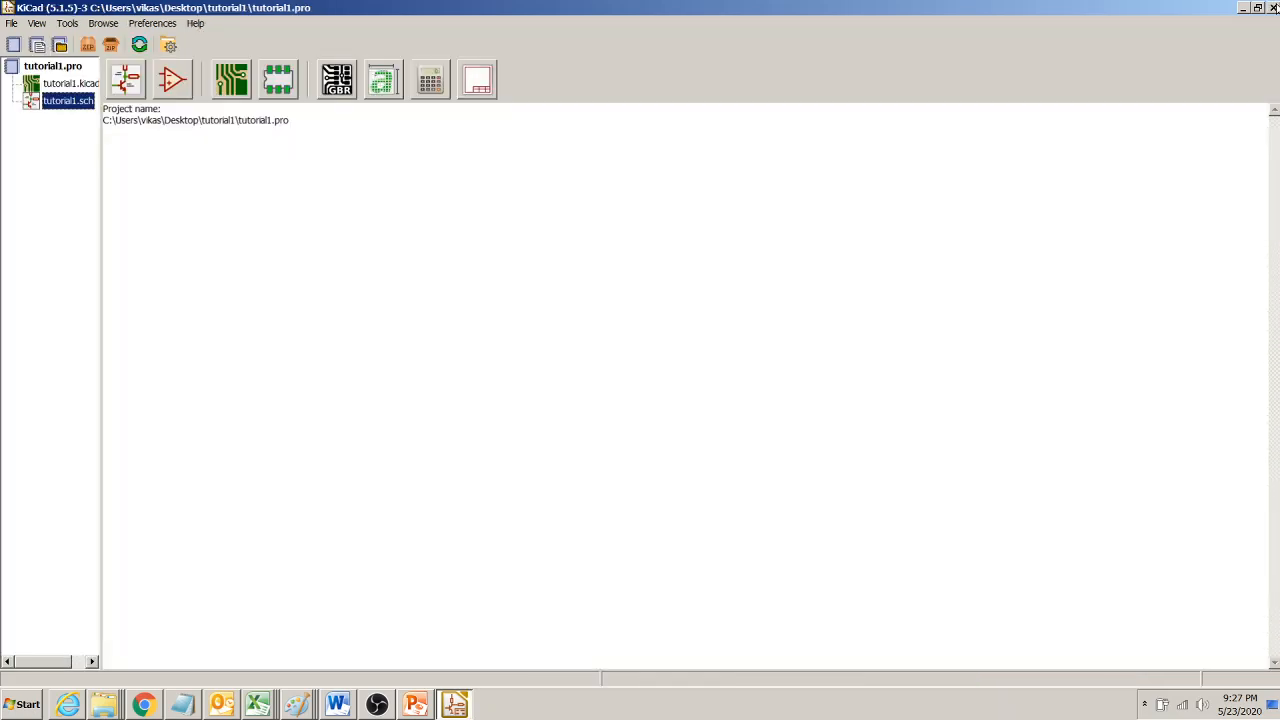
click(12, 25)
mouse_move(21, 46)
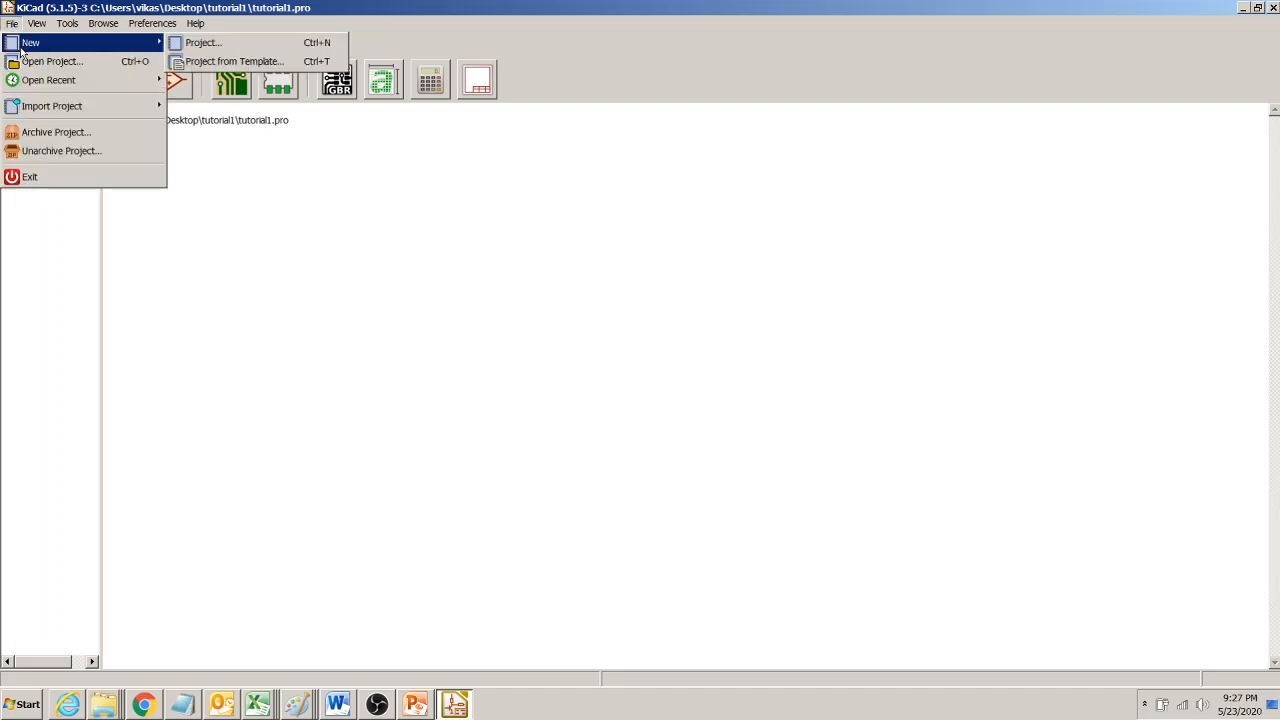
click(195, 48)
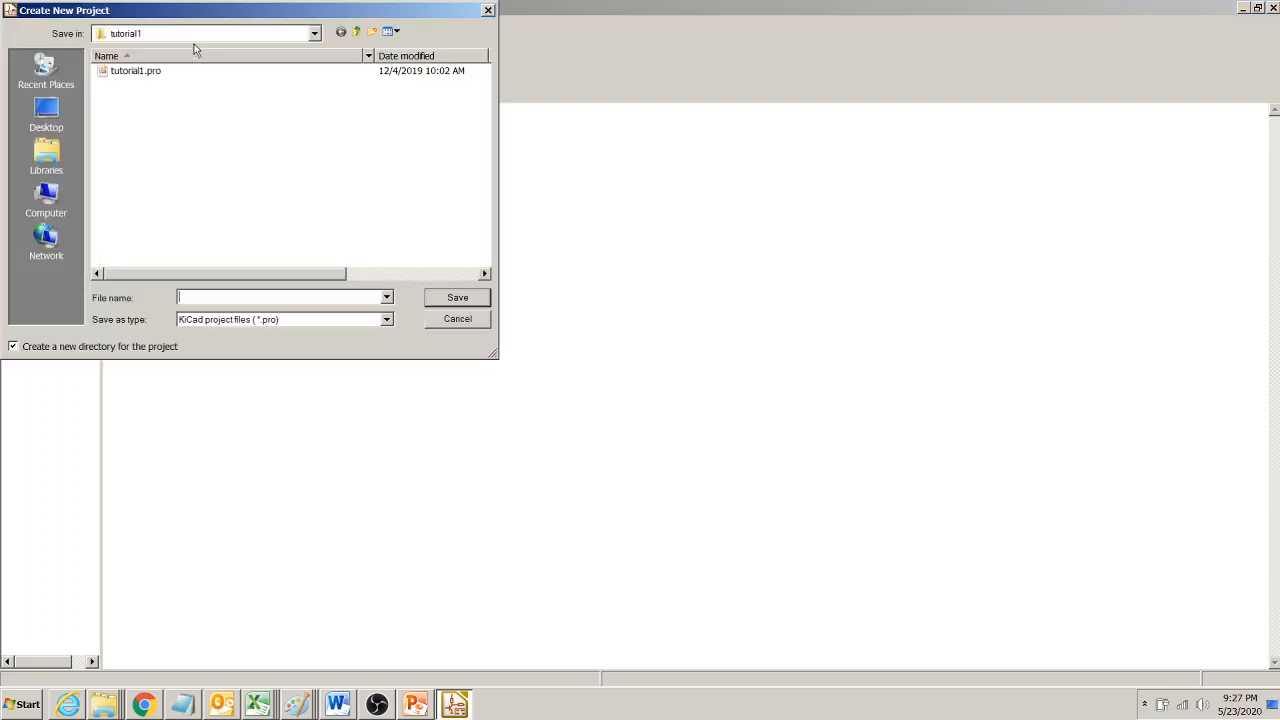
click(355, 32)
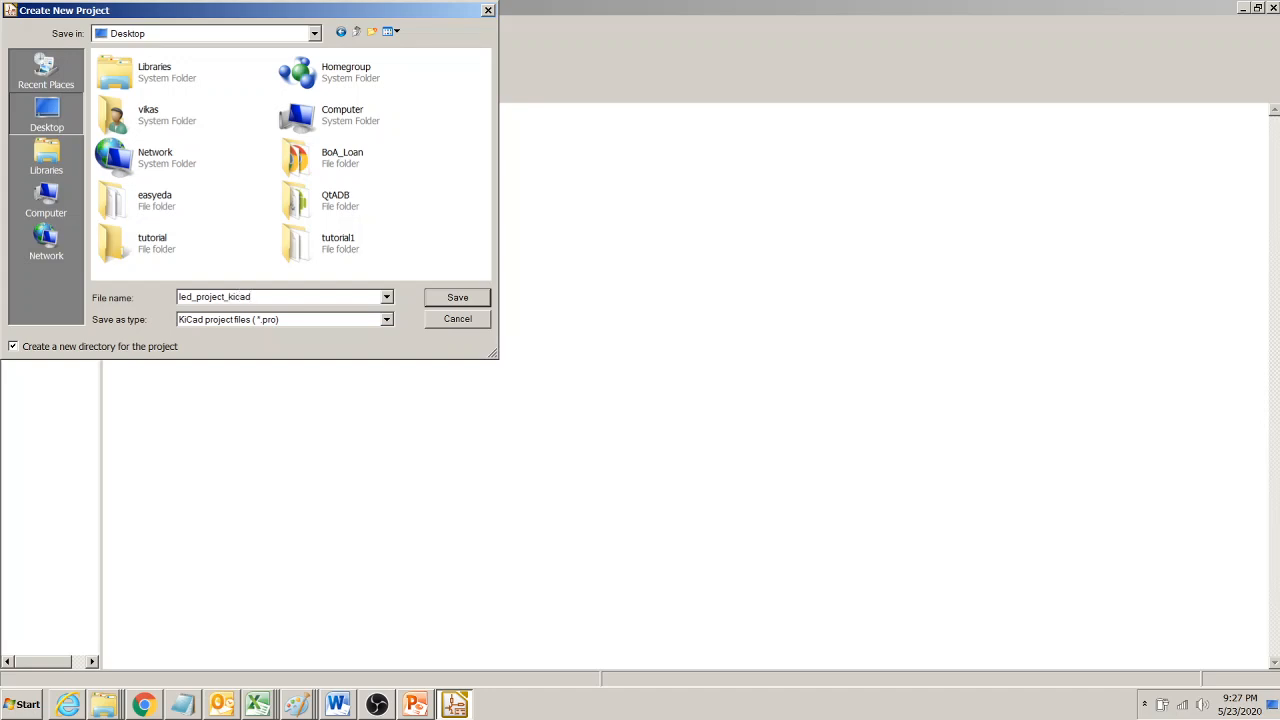
click(432, 300)
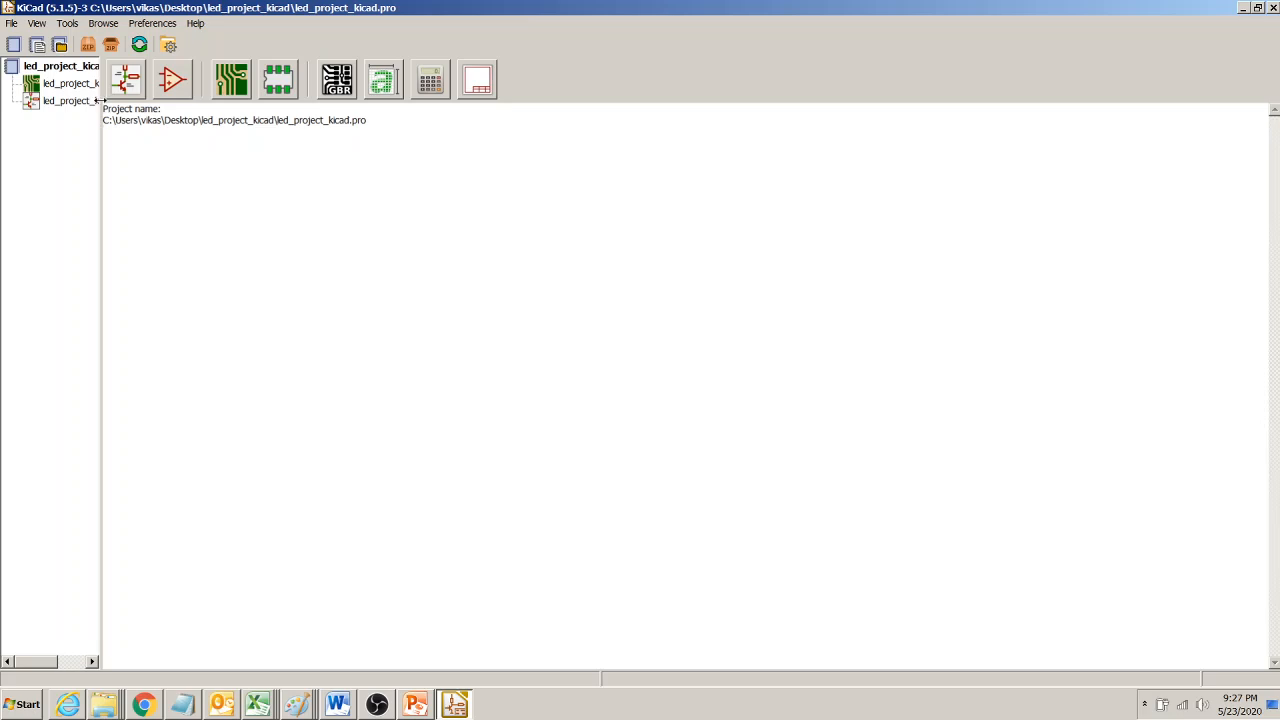
Step: Widen the project file tree and examine the new project's board and schematic files
drag(100, 100, 232, 104)
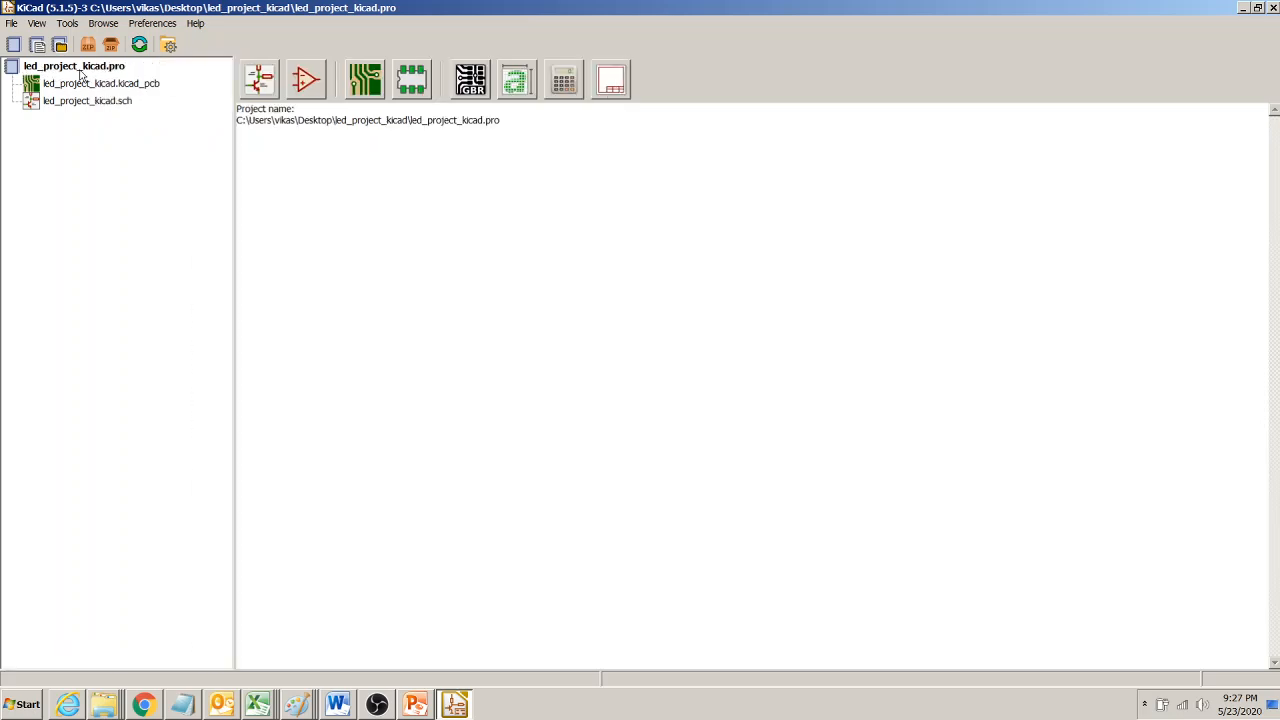
click(129, 87)
click(123, 101)
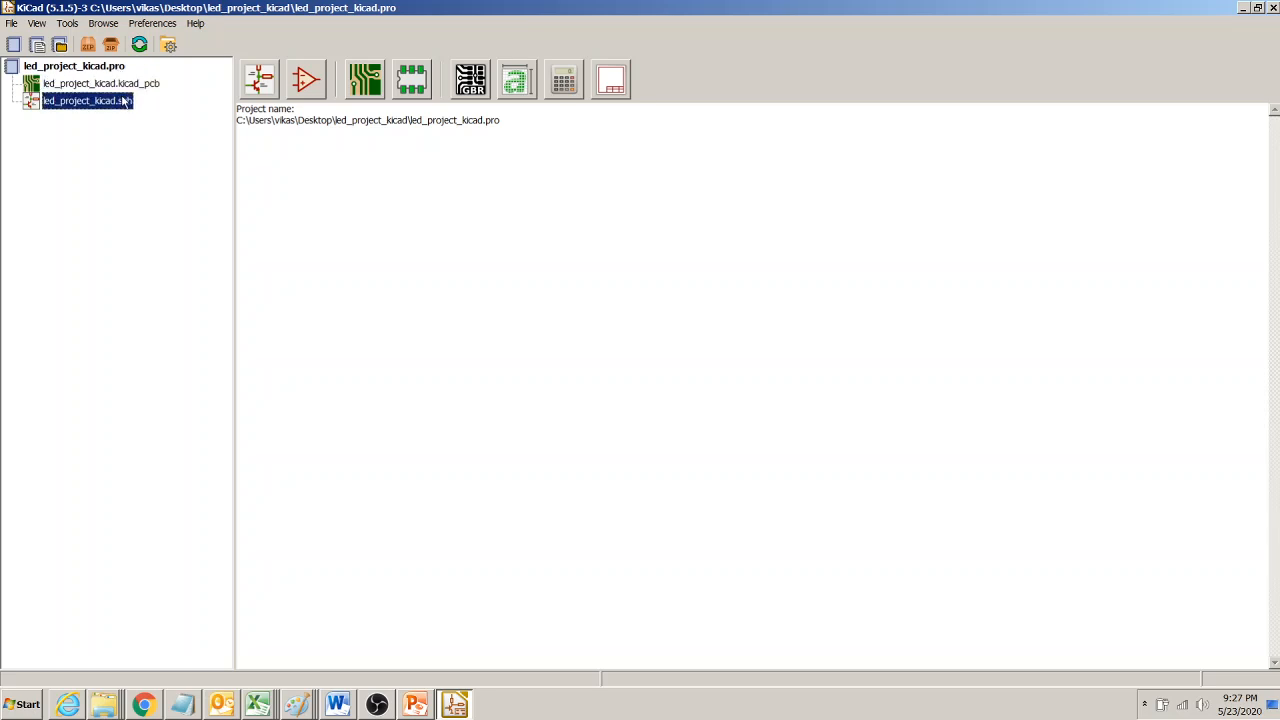
click(127, 88)
click(116, 104)
click(153, 88)
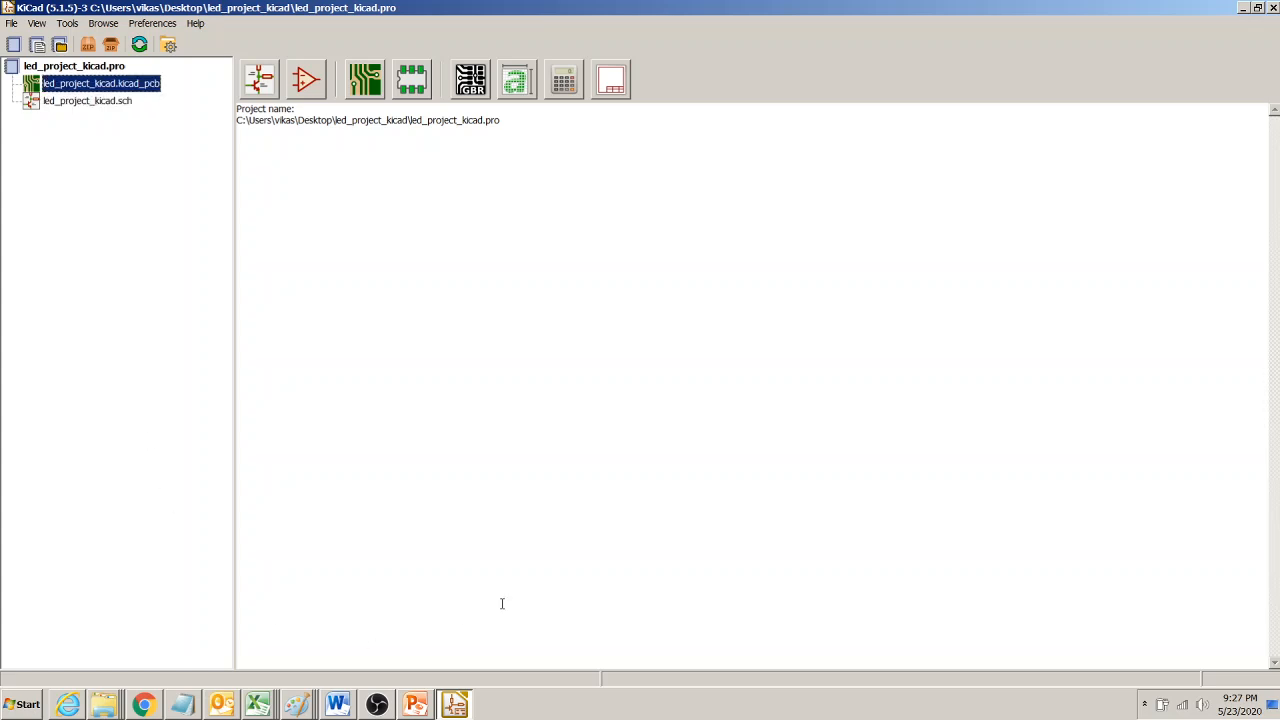
click(100, 105)
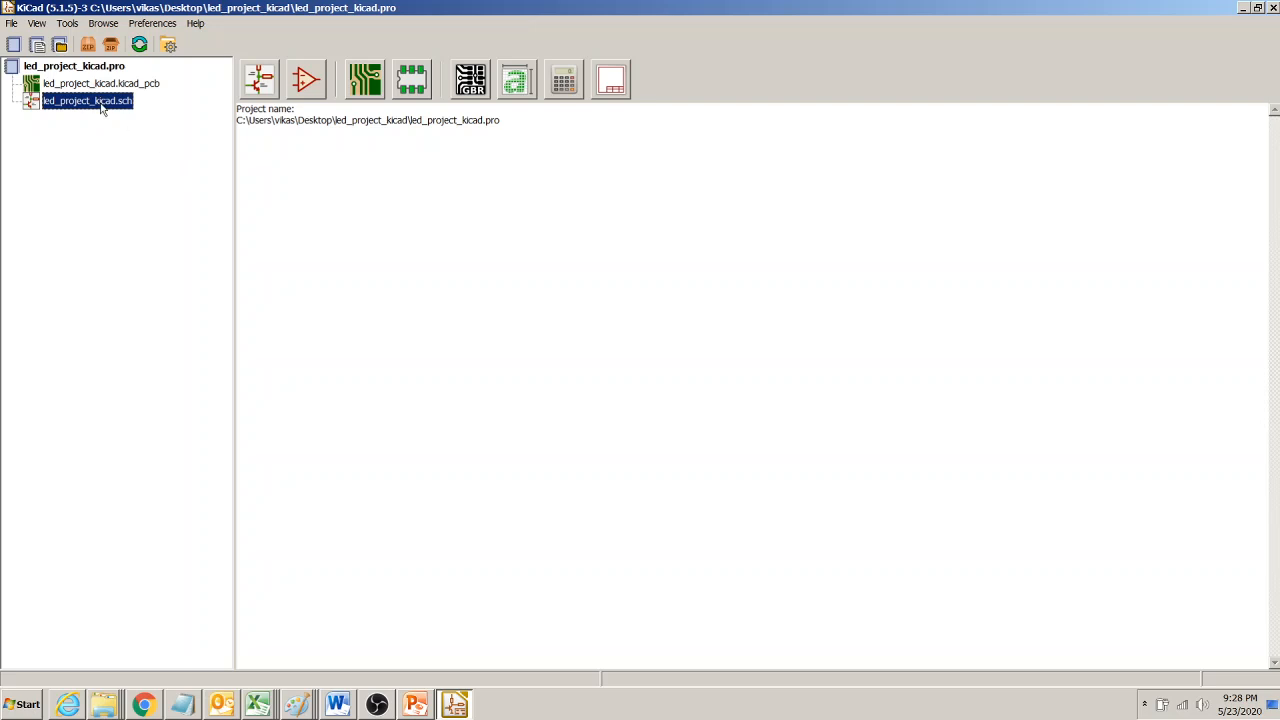
Step: Switch to Windows Explorer and open the led_project_kicad folder on the Desktop
click(100, 706)
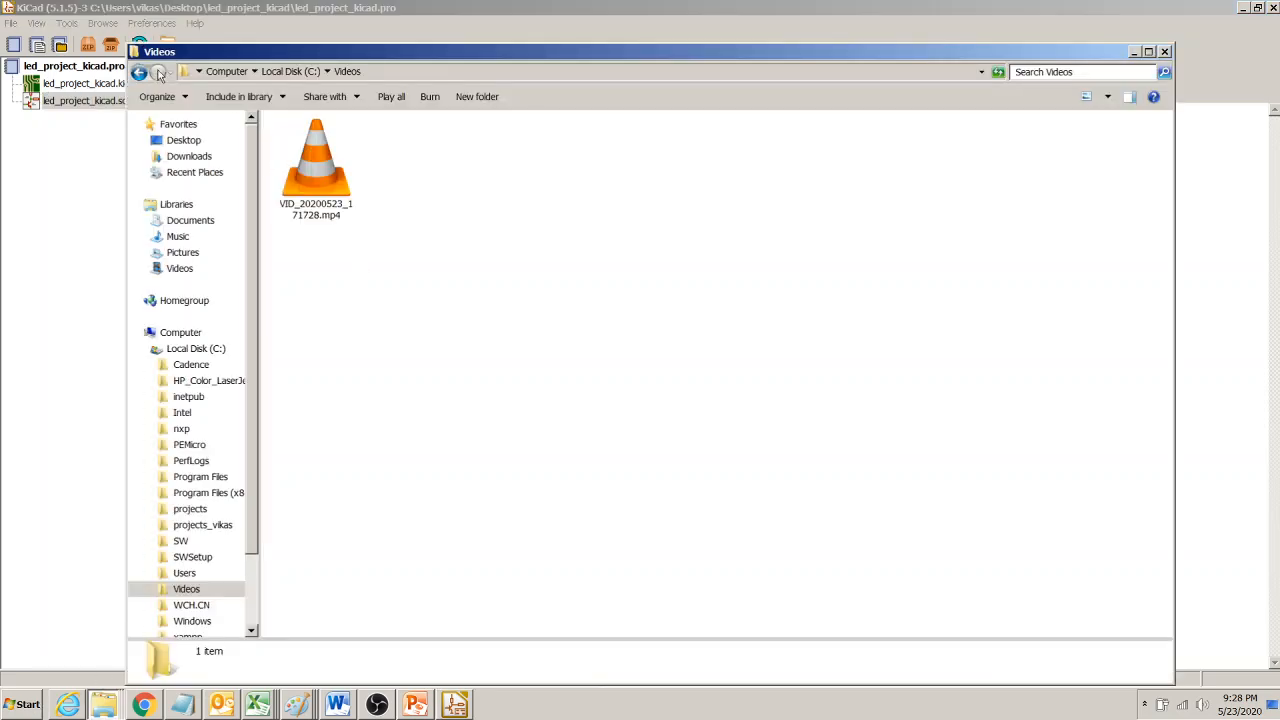
click(184, 141)
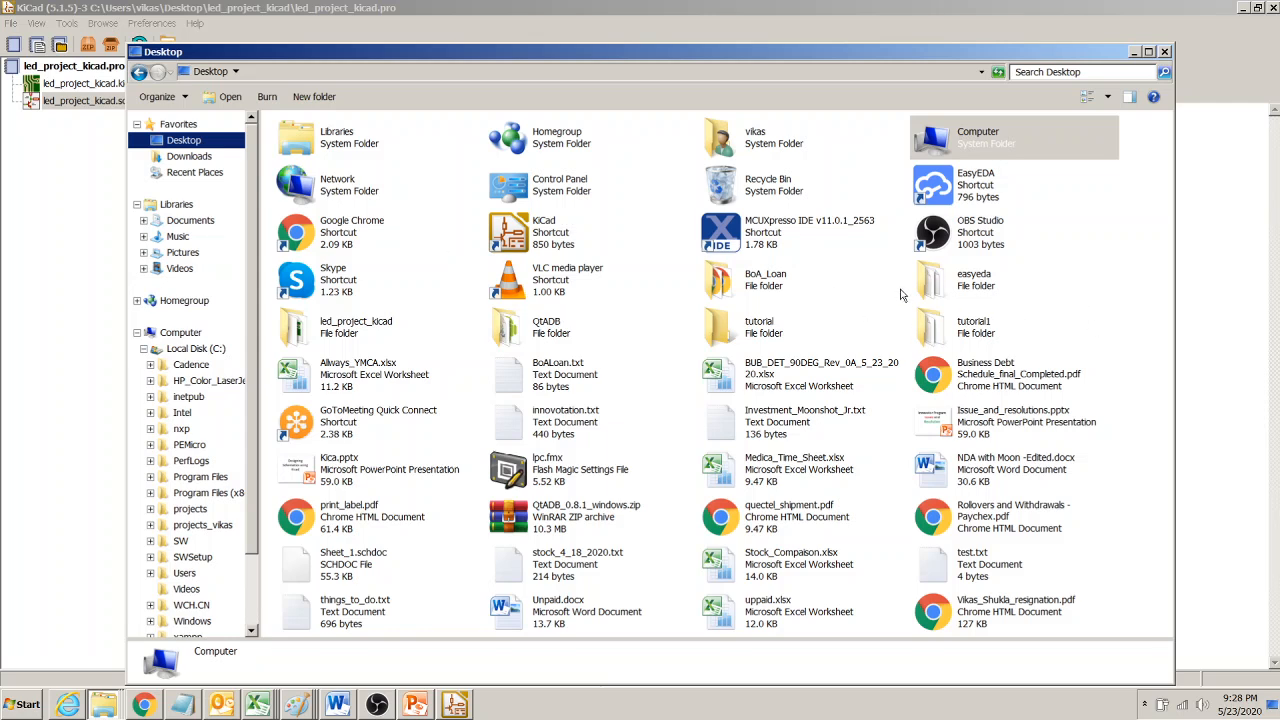
click(731, 326)
click(650, 448)
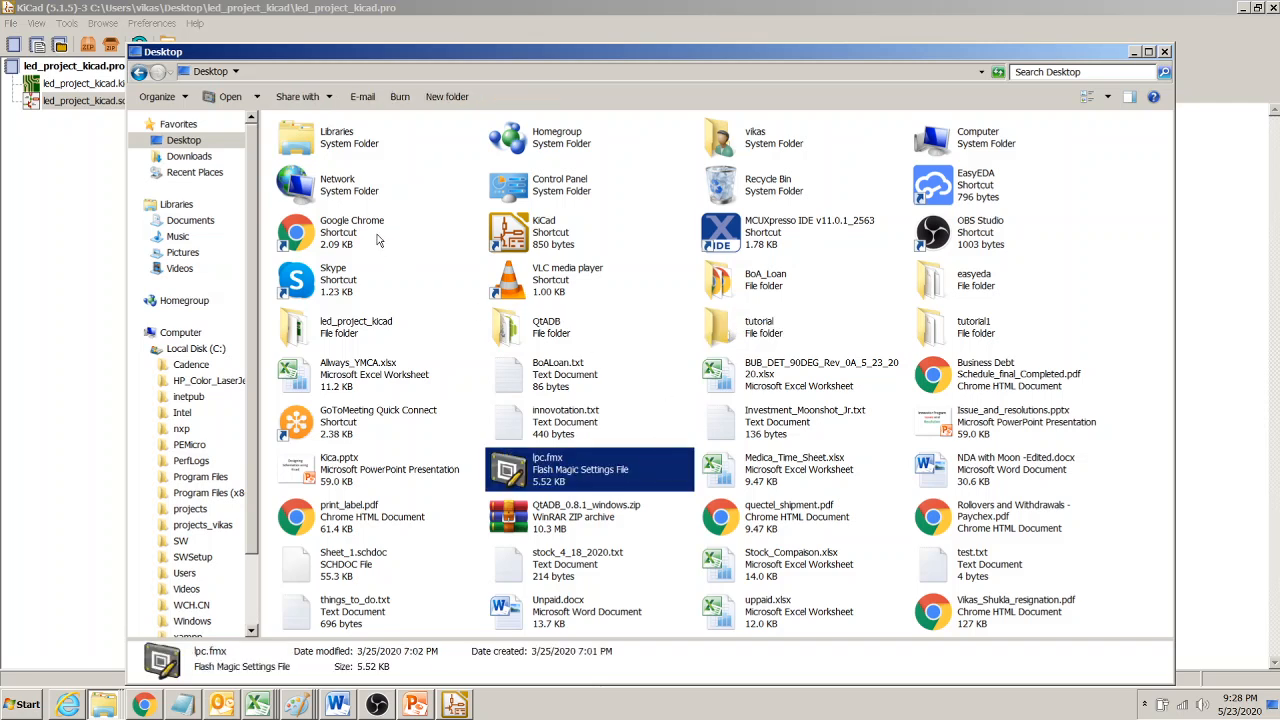
double_click(353, 330)
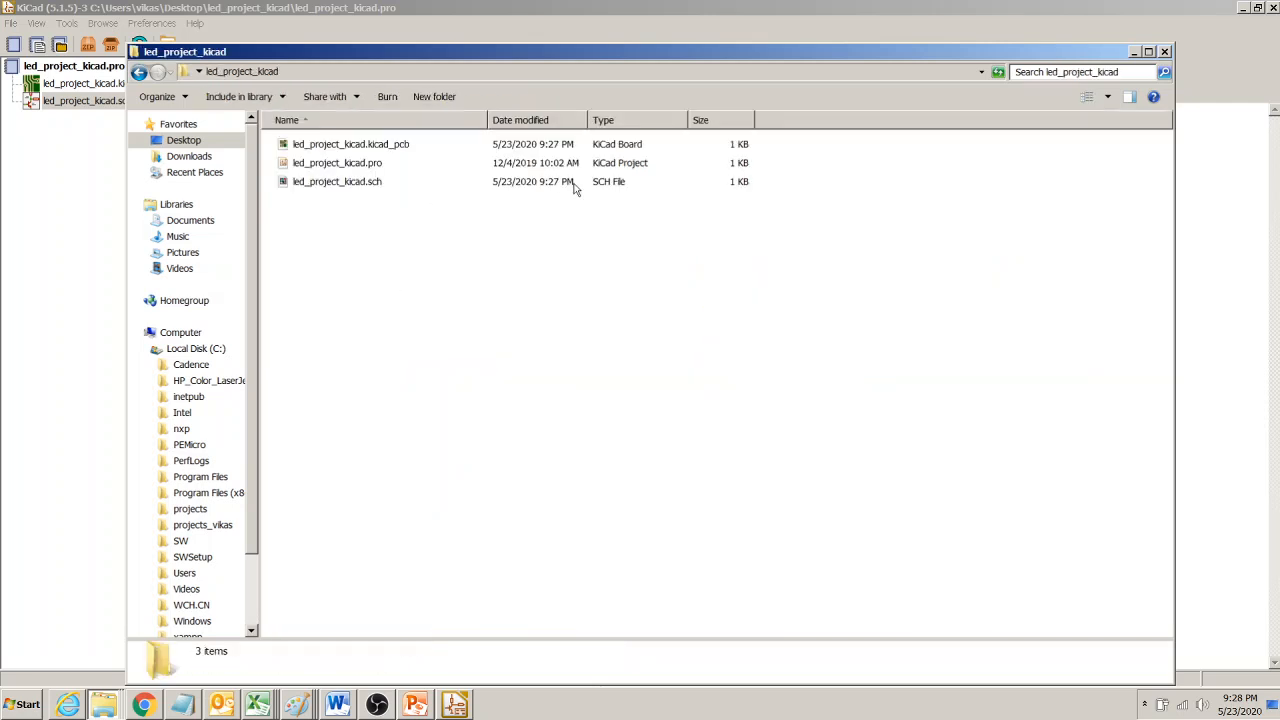
Step: Examine the project's .kicad_pcb, .pro and .sch files in the folder, then return to the KiCad project manager
drag(802, 254, 340, 134)
click(425, 279)
click(360, 163)
click(363, 188)
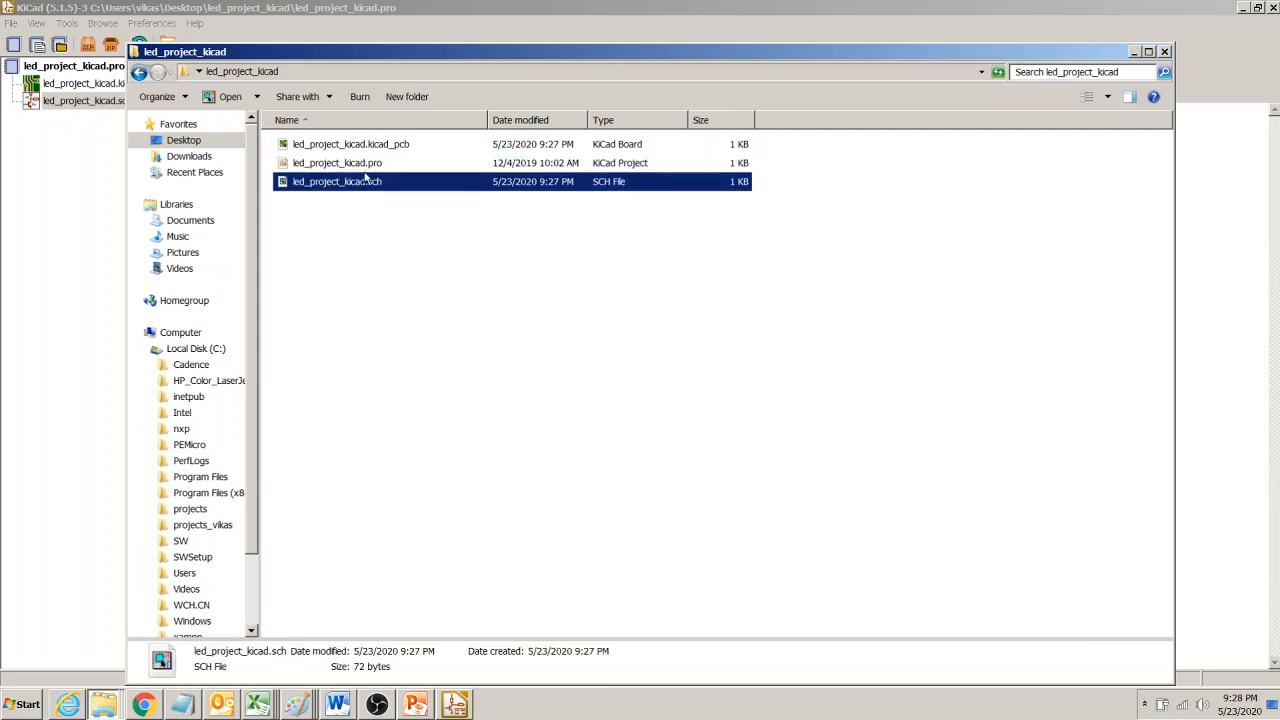
click(366, 165)
click(367, 186)
click(366, 166)
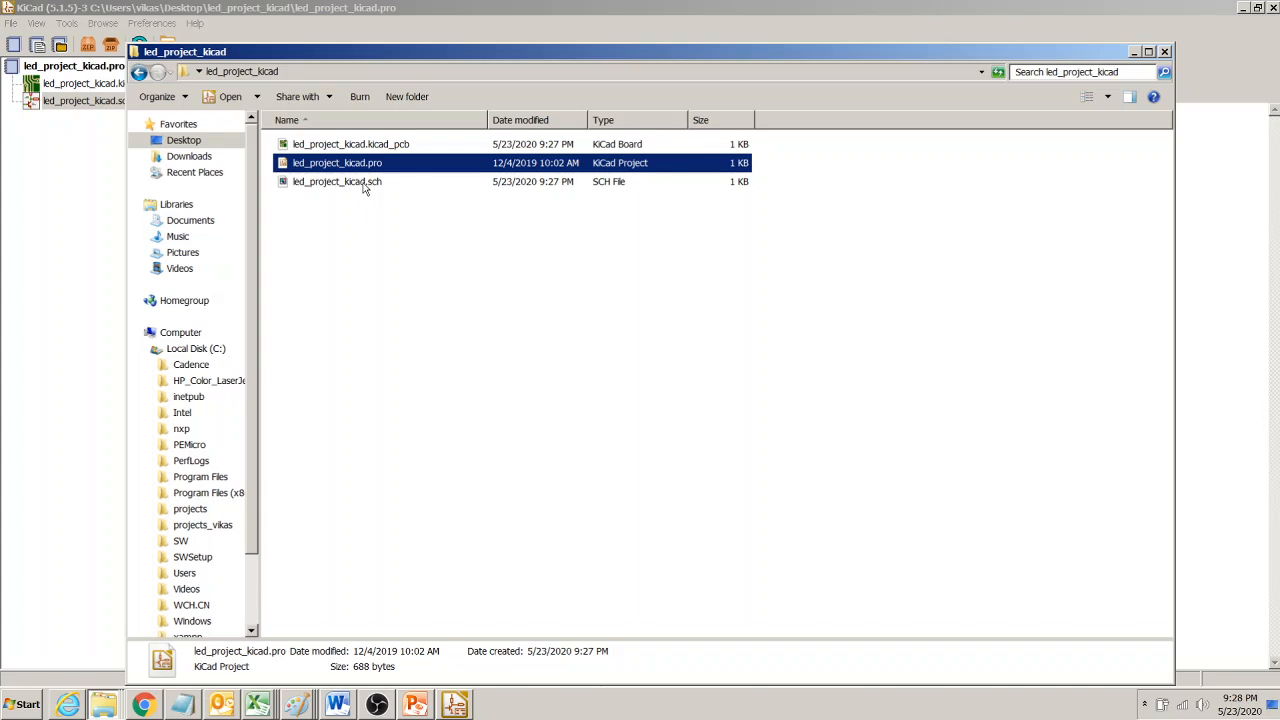
click(365, 188)
click(372, 149)
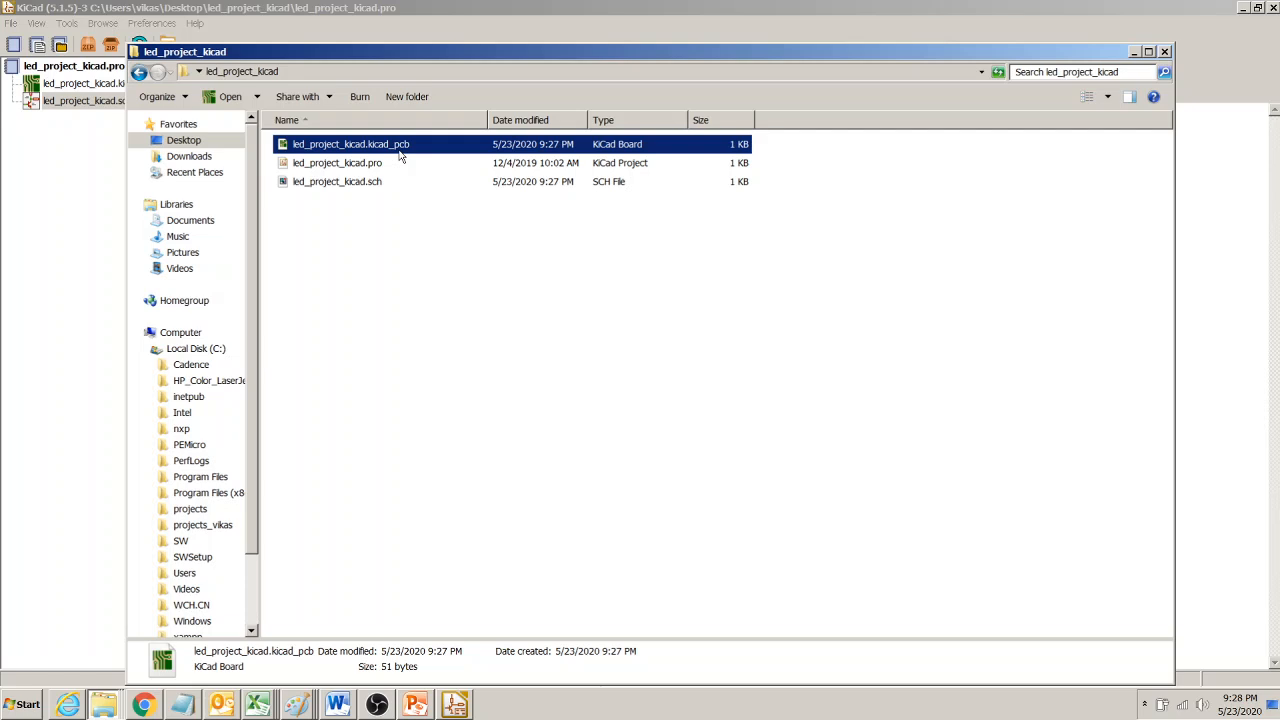
click(1135, 53)
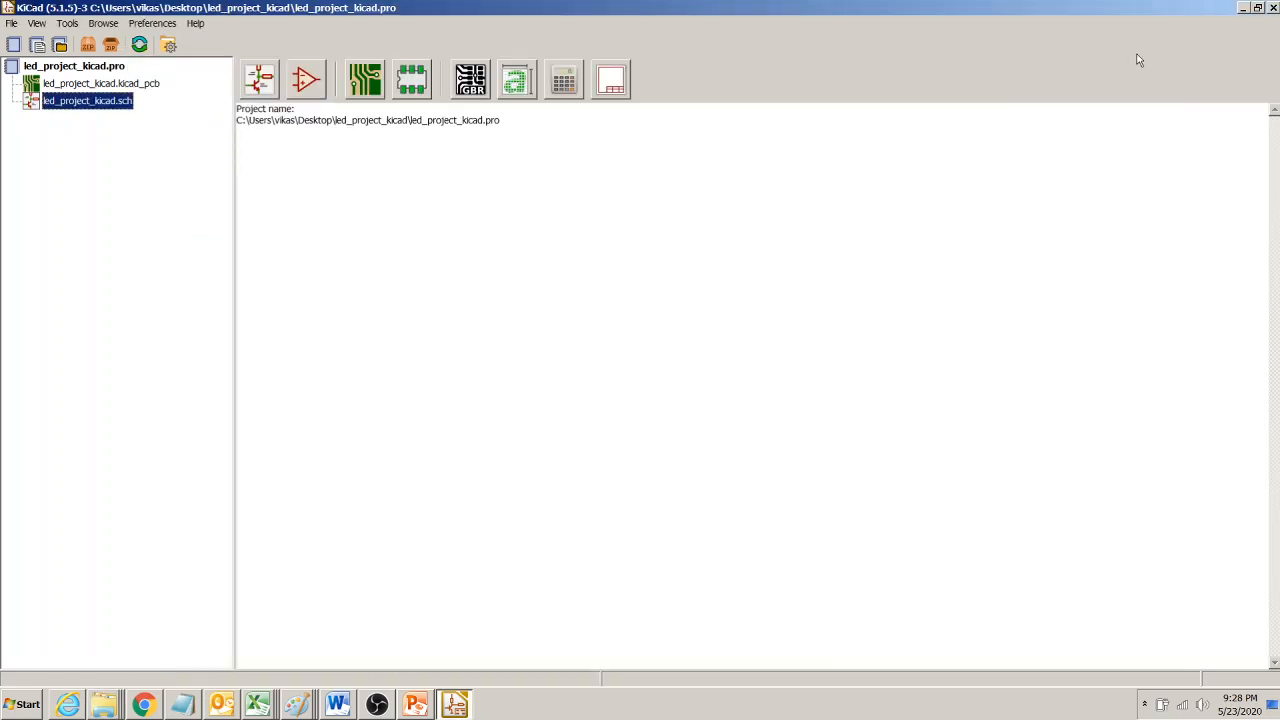
Step: Open the led_project_kicad.sch schematic in the schematic editor
double_click(117, 108)
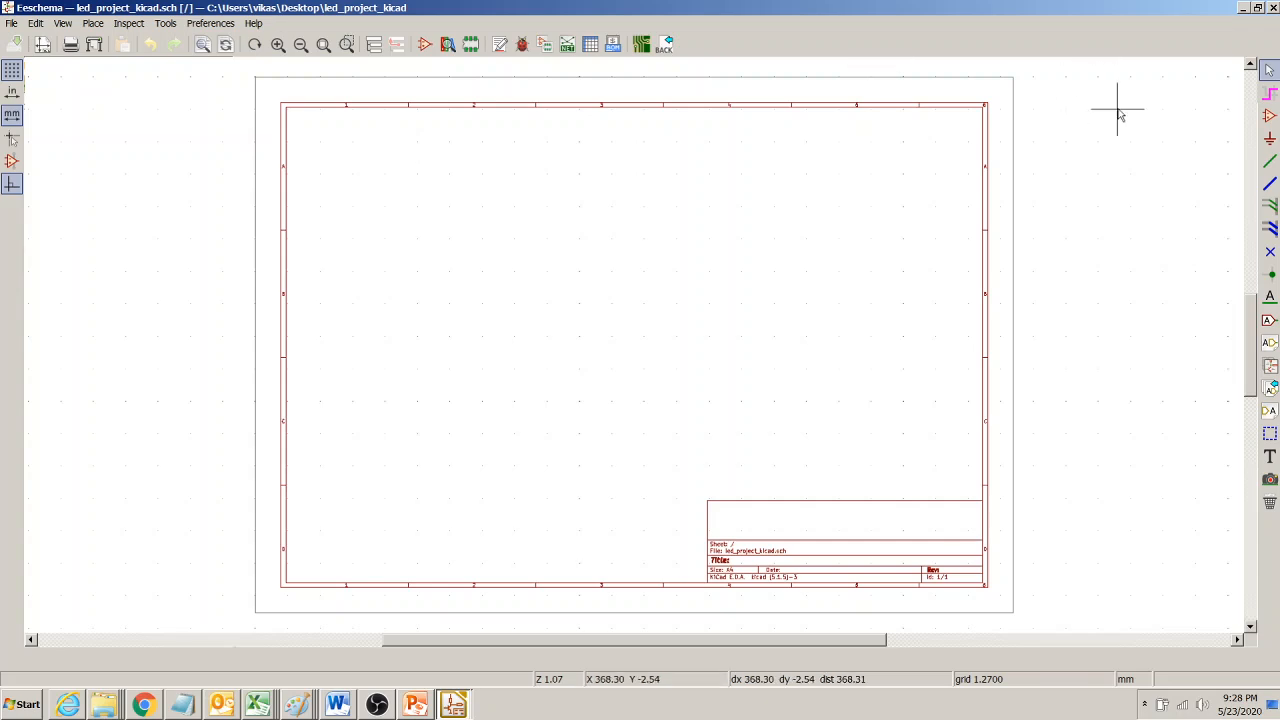
click(1273, 8)
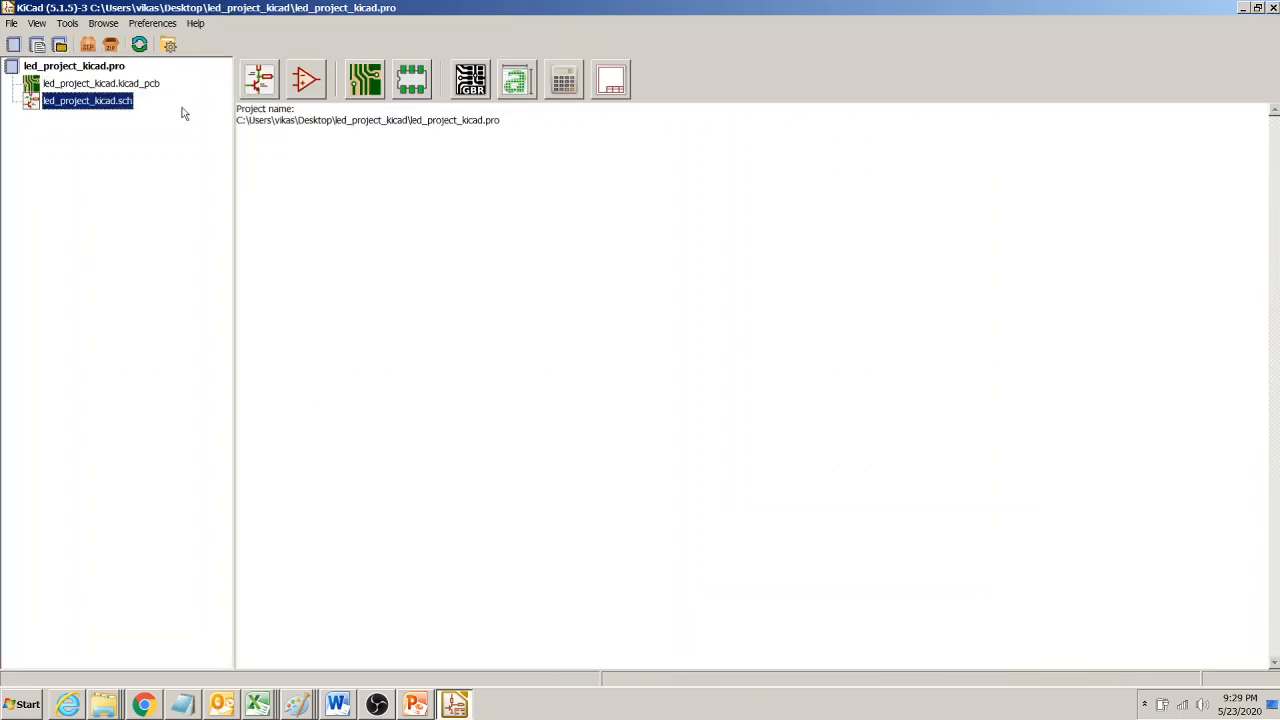
double_click(88, 101)
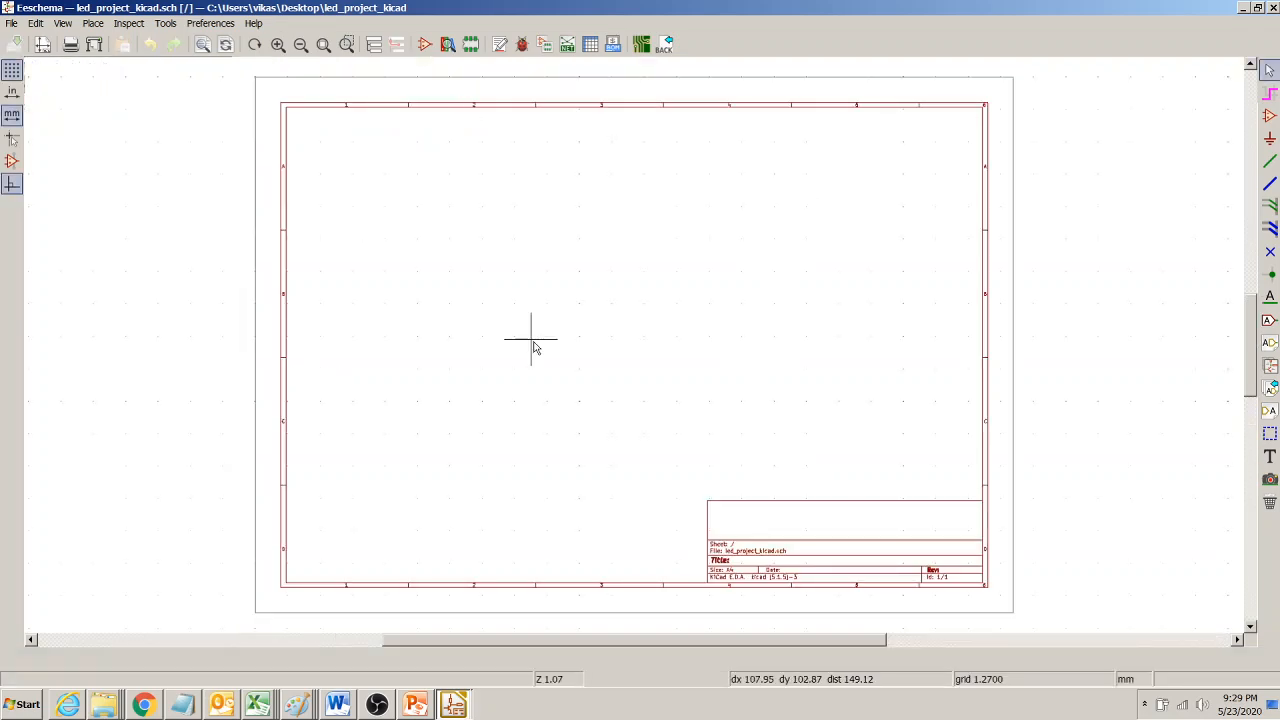
Step: Place the graphic text "Simple LED" in the title block's Title row, with text size 2 mm and bold style
click(279, 48)
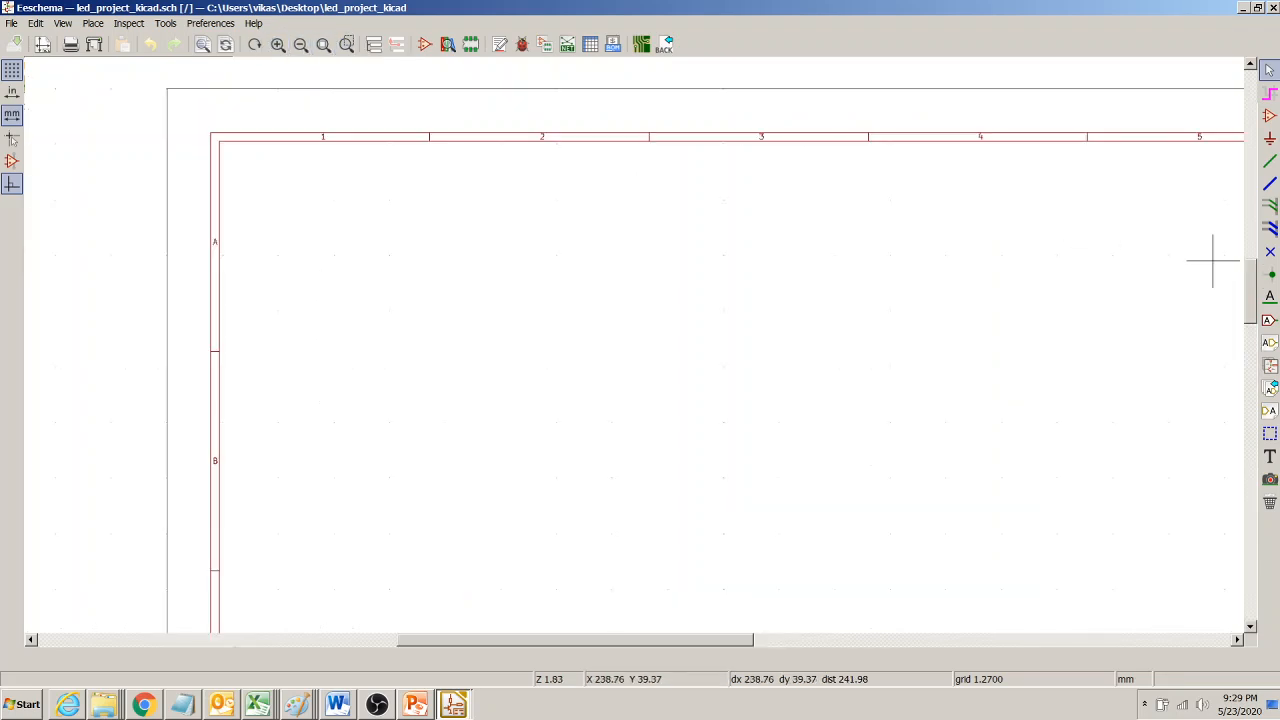
drag(1251, 303, 1234, 462)
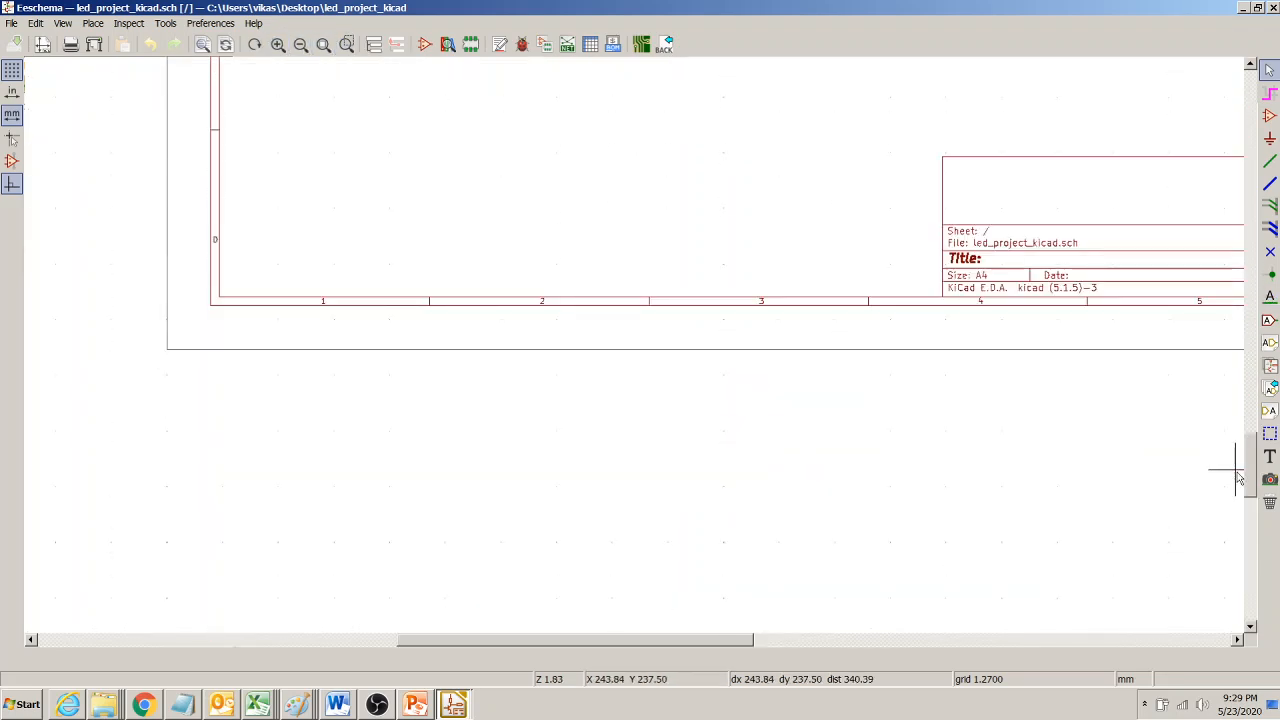
drag(680, 640, 866, 640)
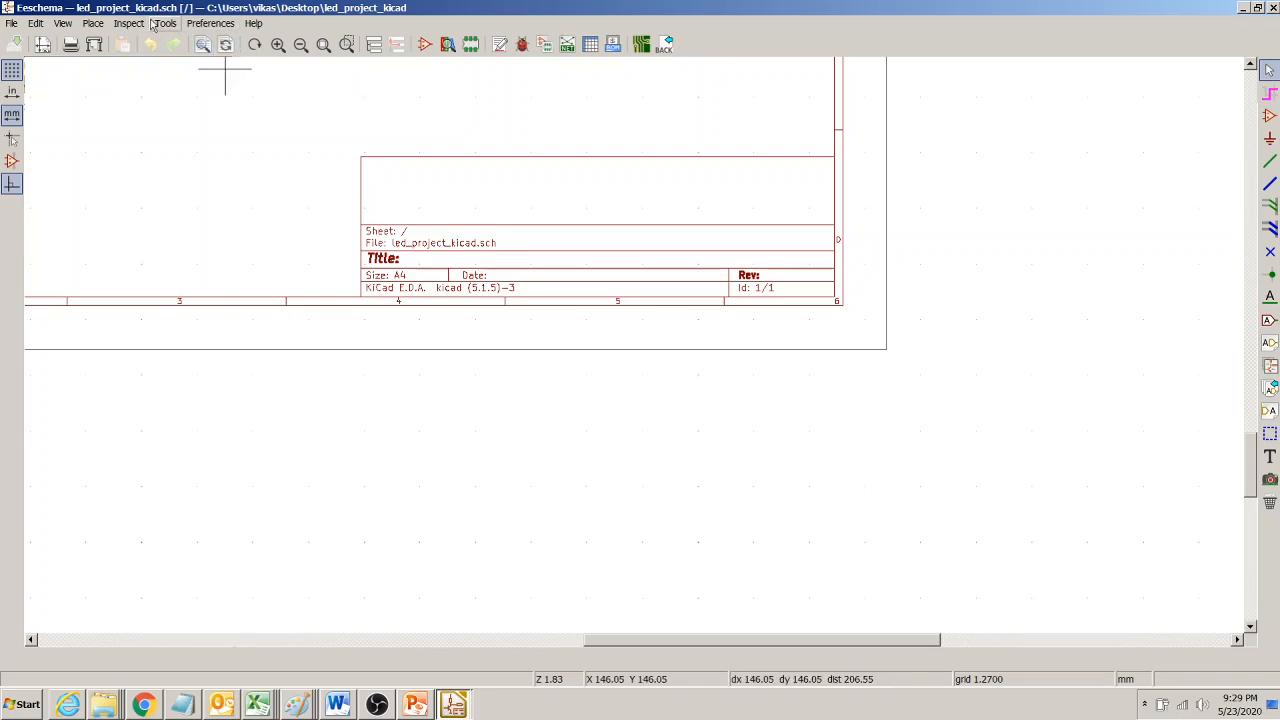
click(92, 23)
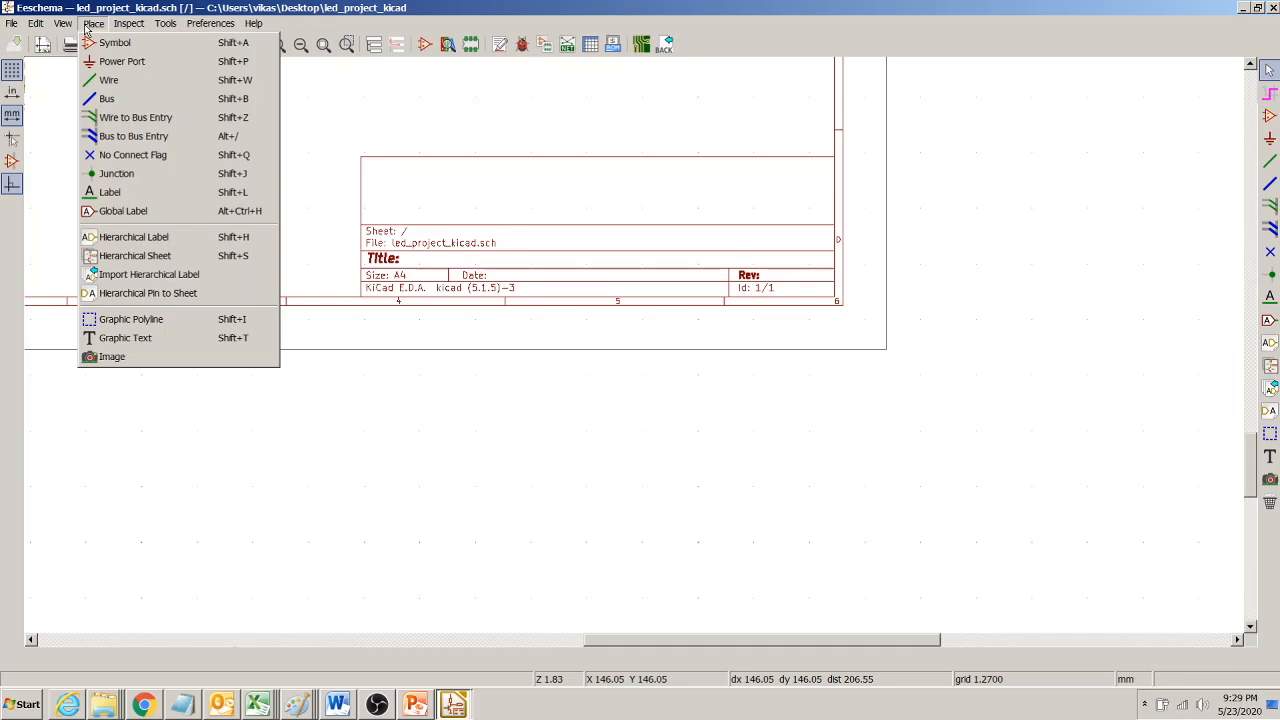
click(122, 338)
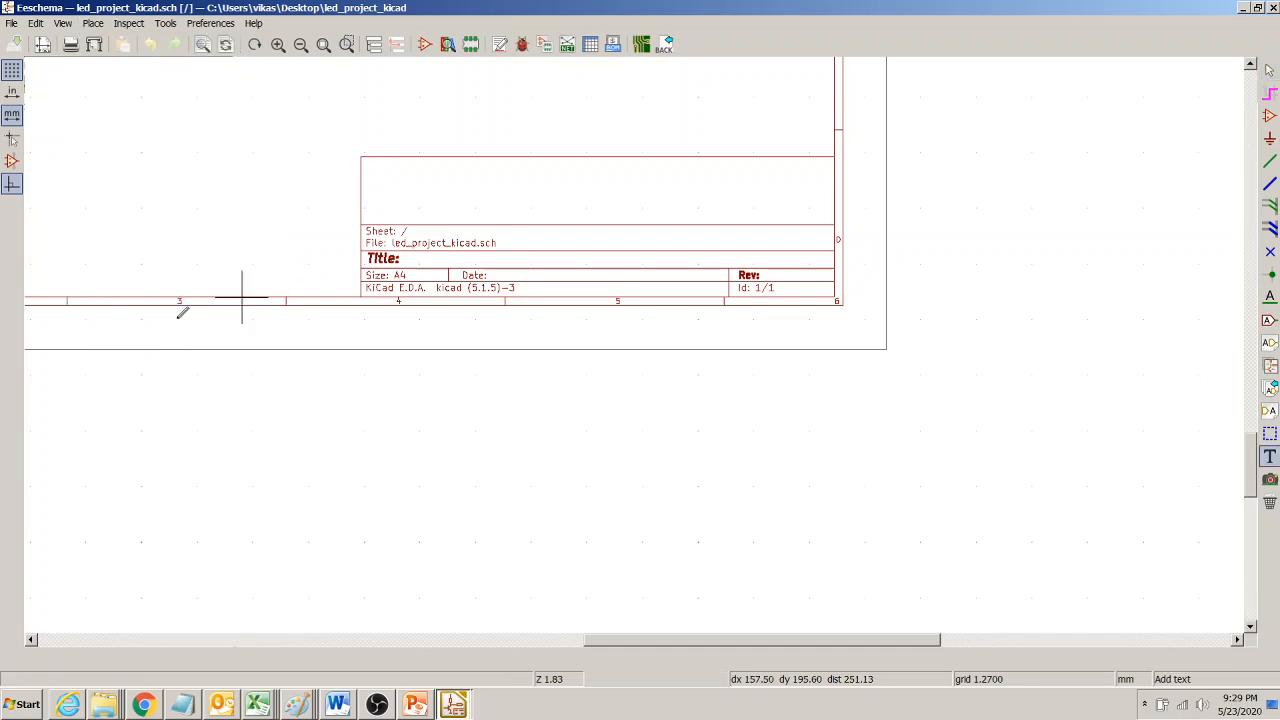
click(425, 257)
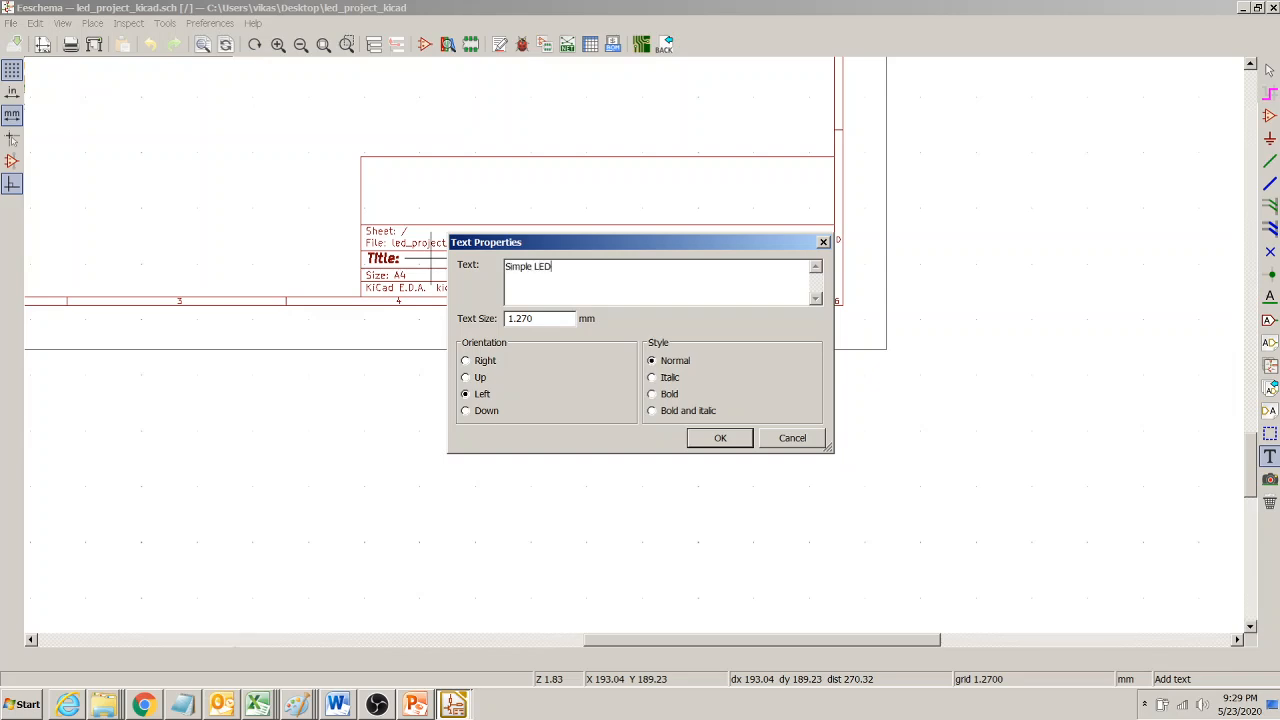
double_click(530, 321)
text(2)
click(664, 395)
click(714, 439)
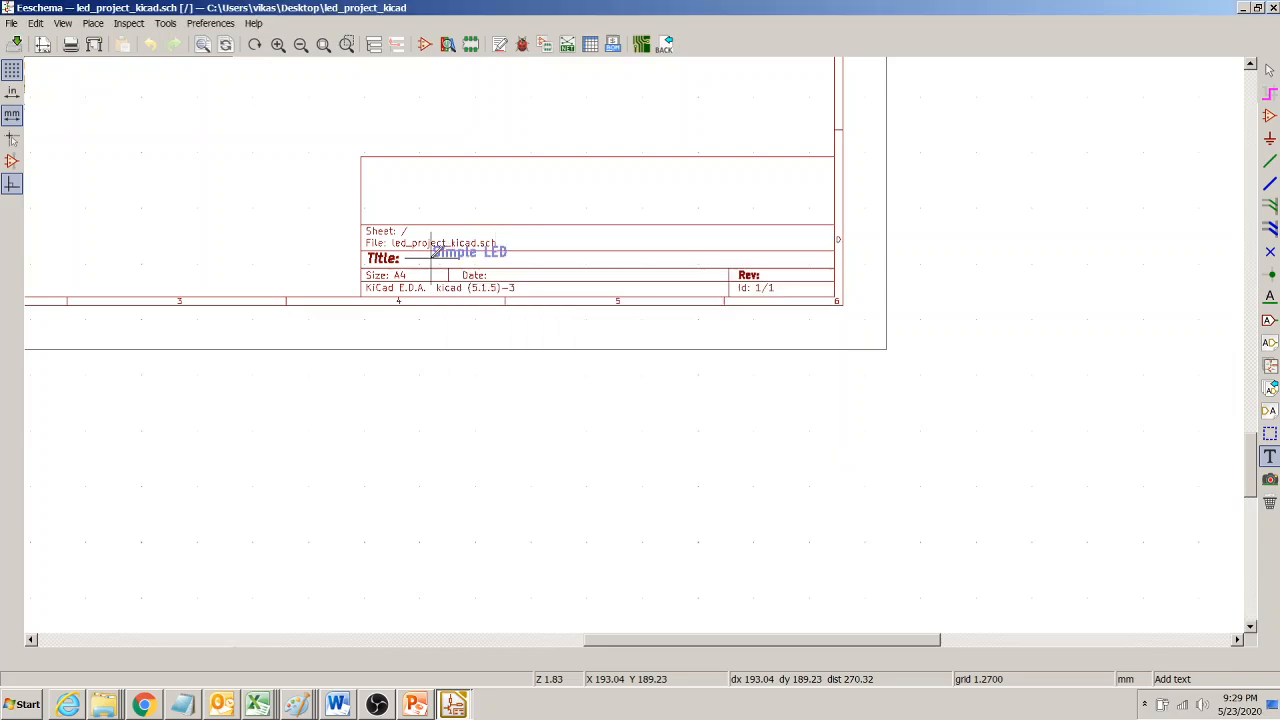
click(515, 260)
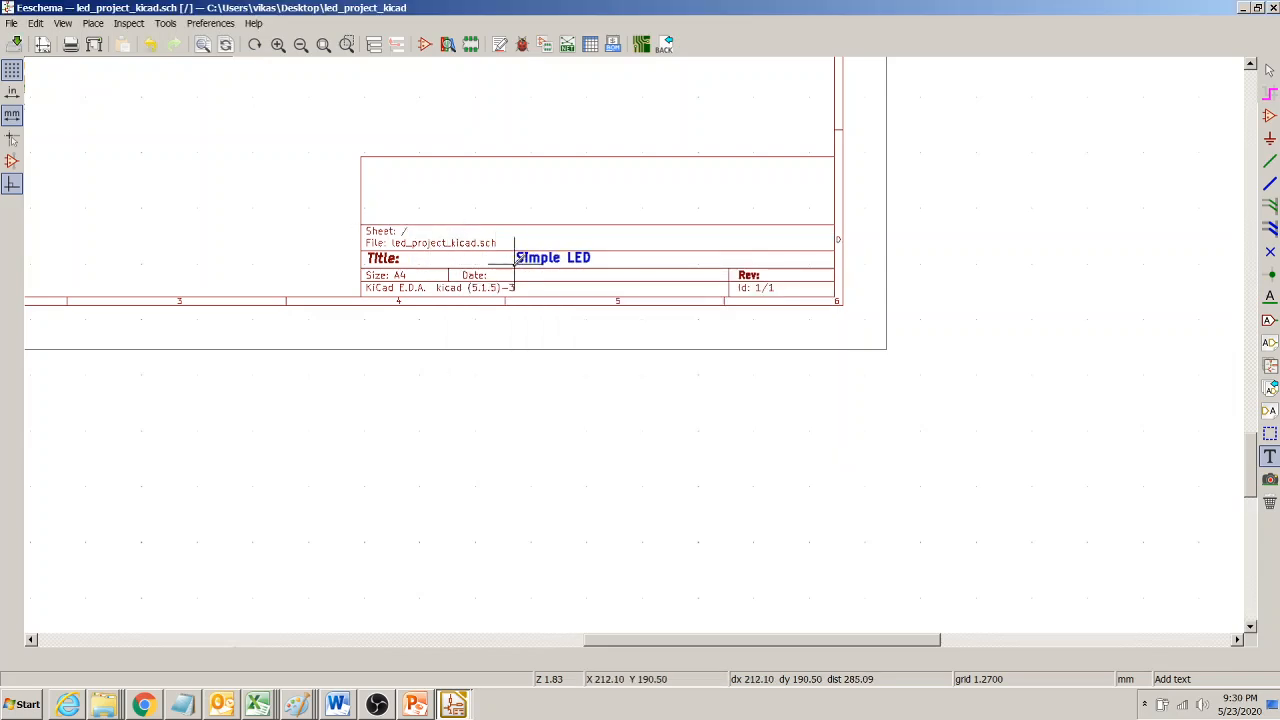
Step: Set the text size of the "Simple LED" title text to 3 mm
right_click(565, 257)
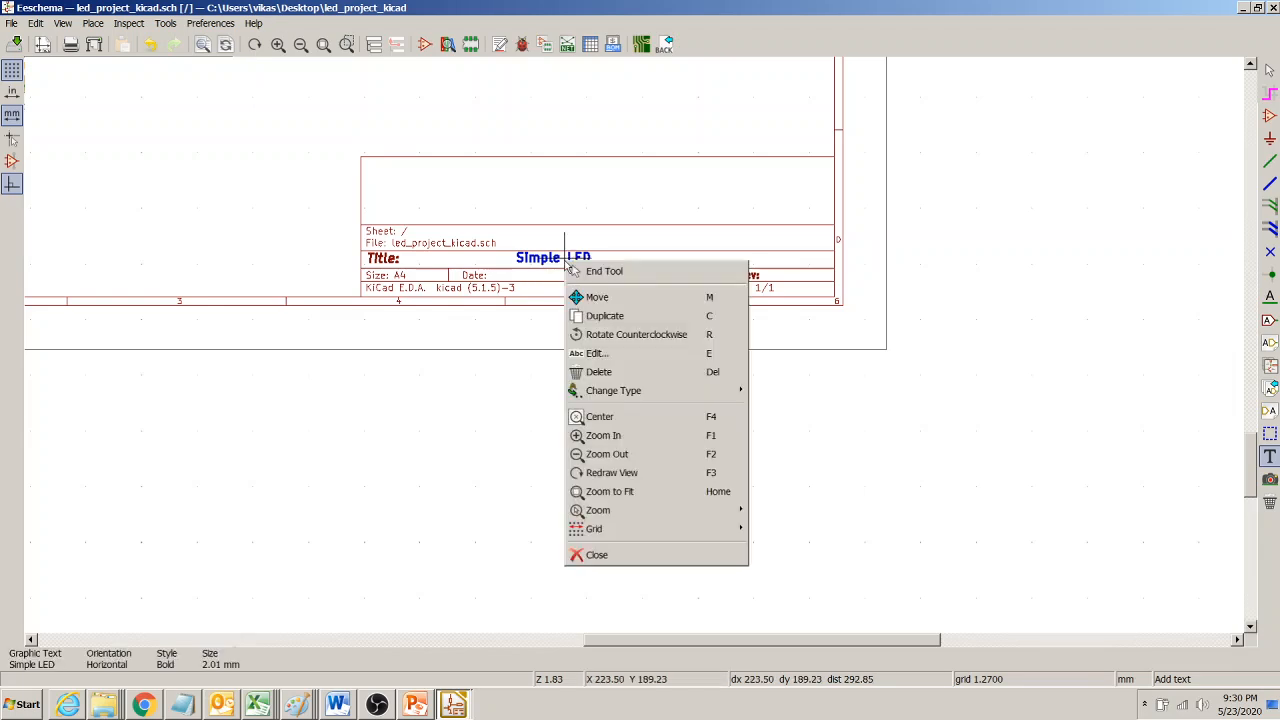
click(594, 353)
drag(540, 318, 487, 318)
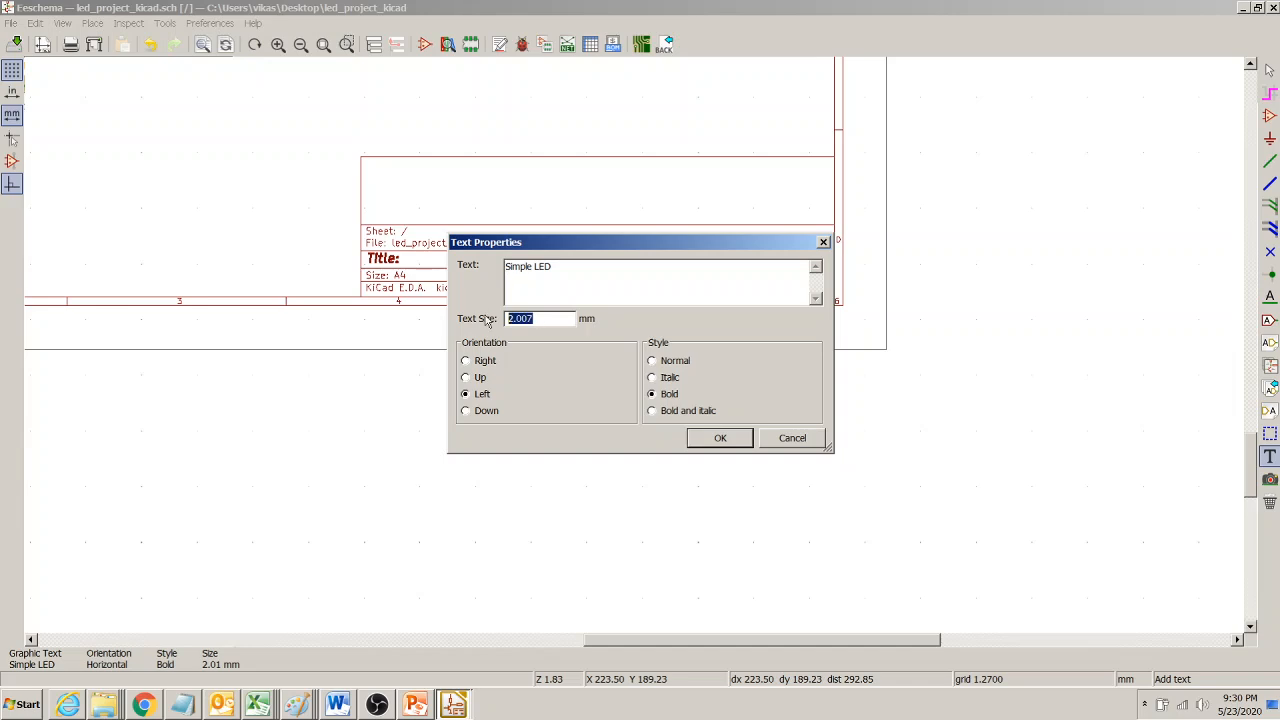
key(Return)
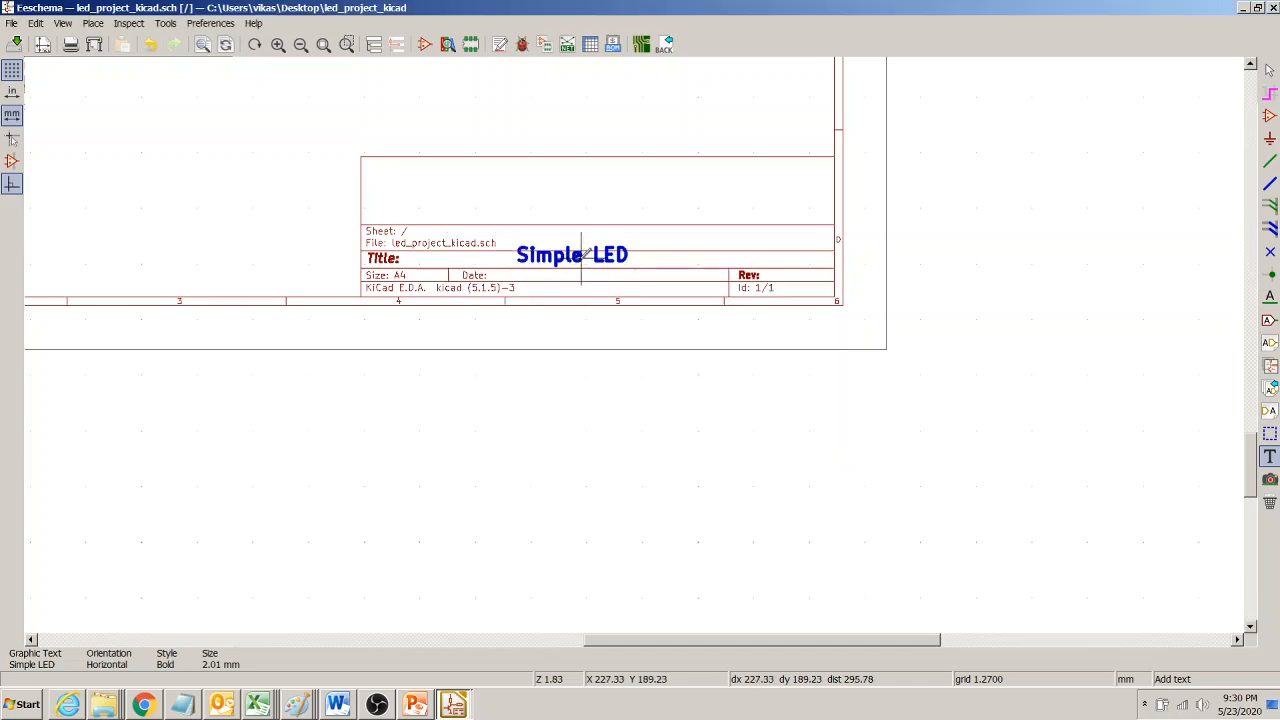
click(578, 262)
click(823, 242)
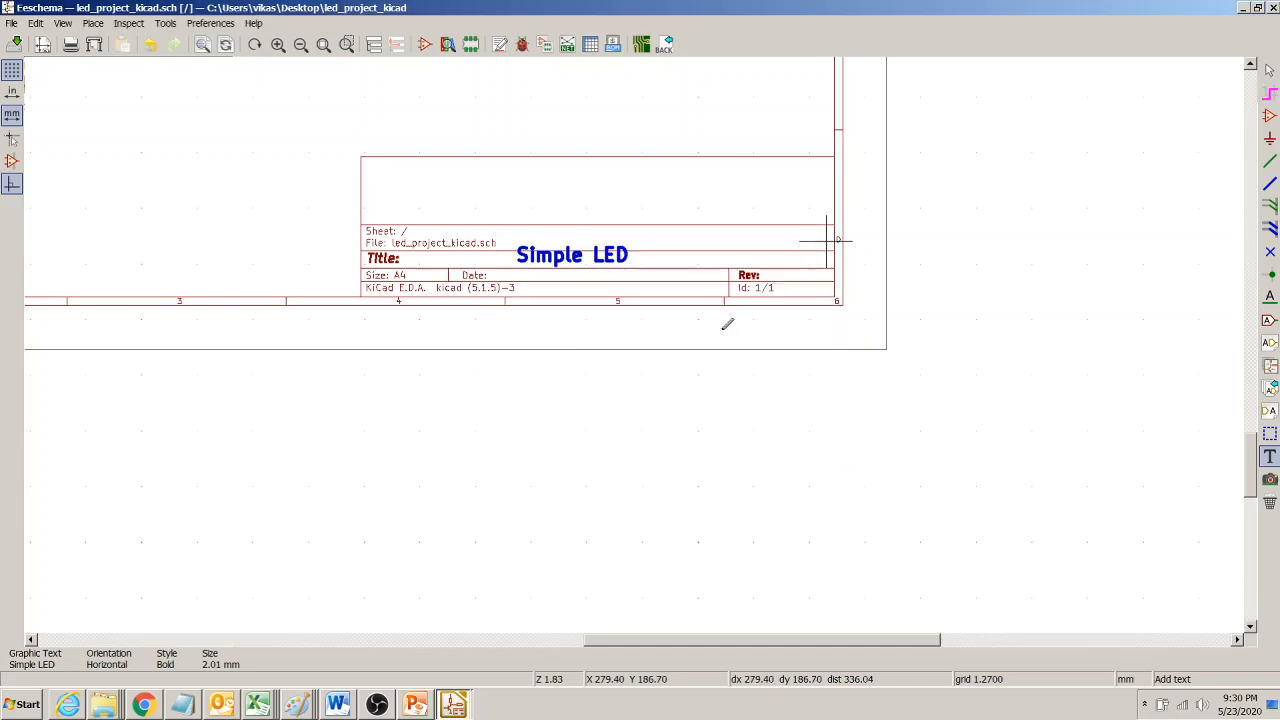
Step: Set the text size of the "Simple LED" title text to 2 mm
right_click(603, 258)
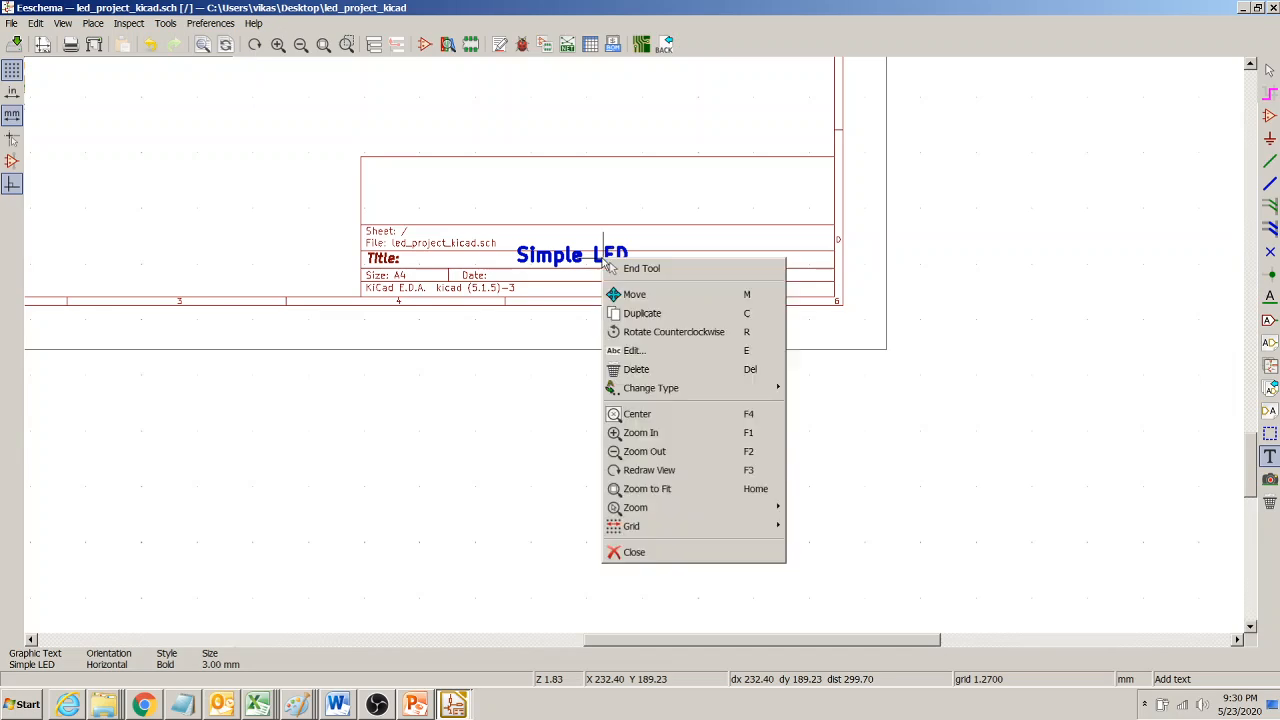
click(646, 358)
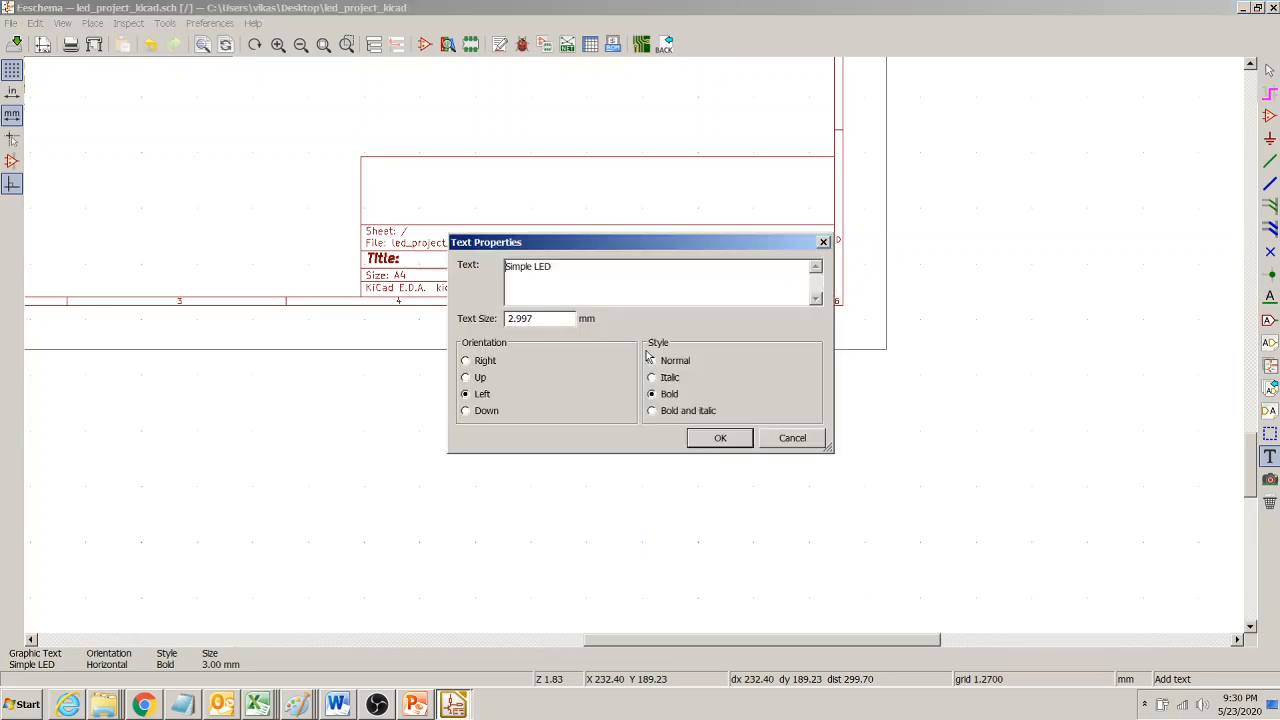
key(Tab)
text(2)
key(Return)
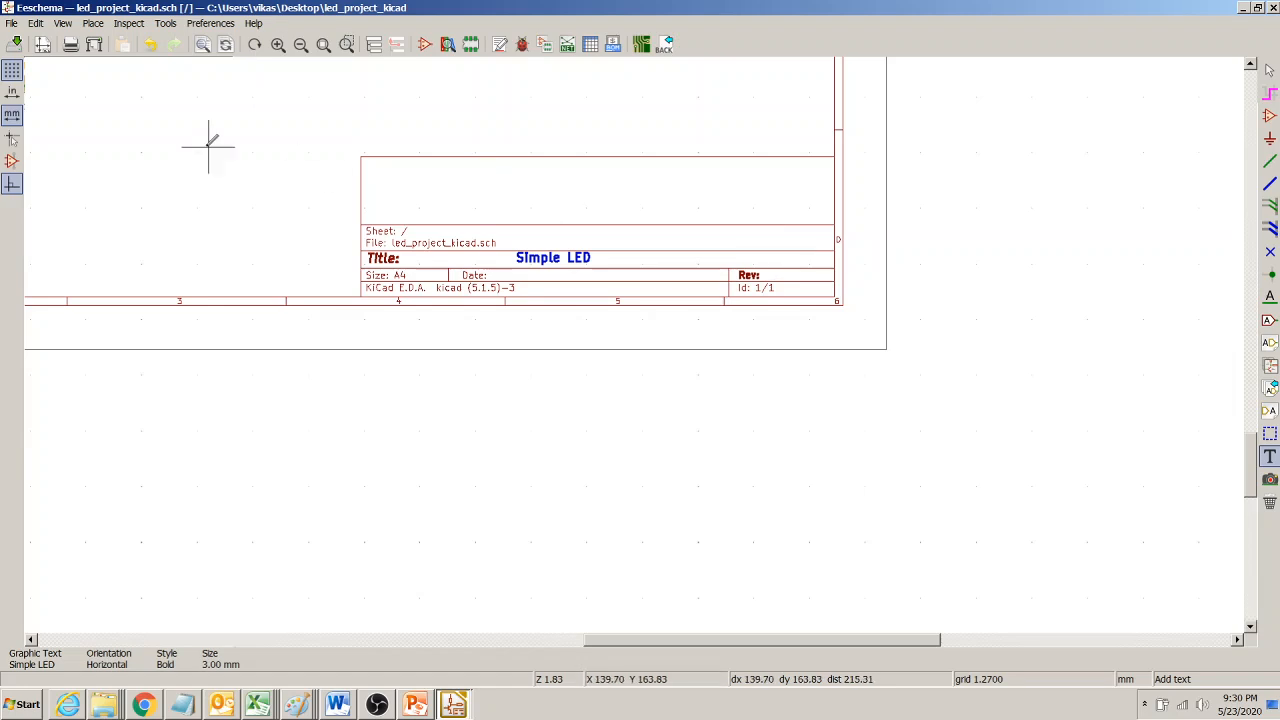
Step: Look over the schematic sheet at several zoom levels and fit the whole page in view
click(301, 44)
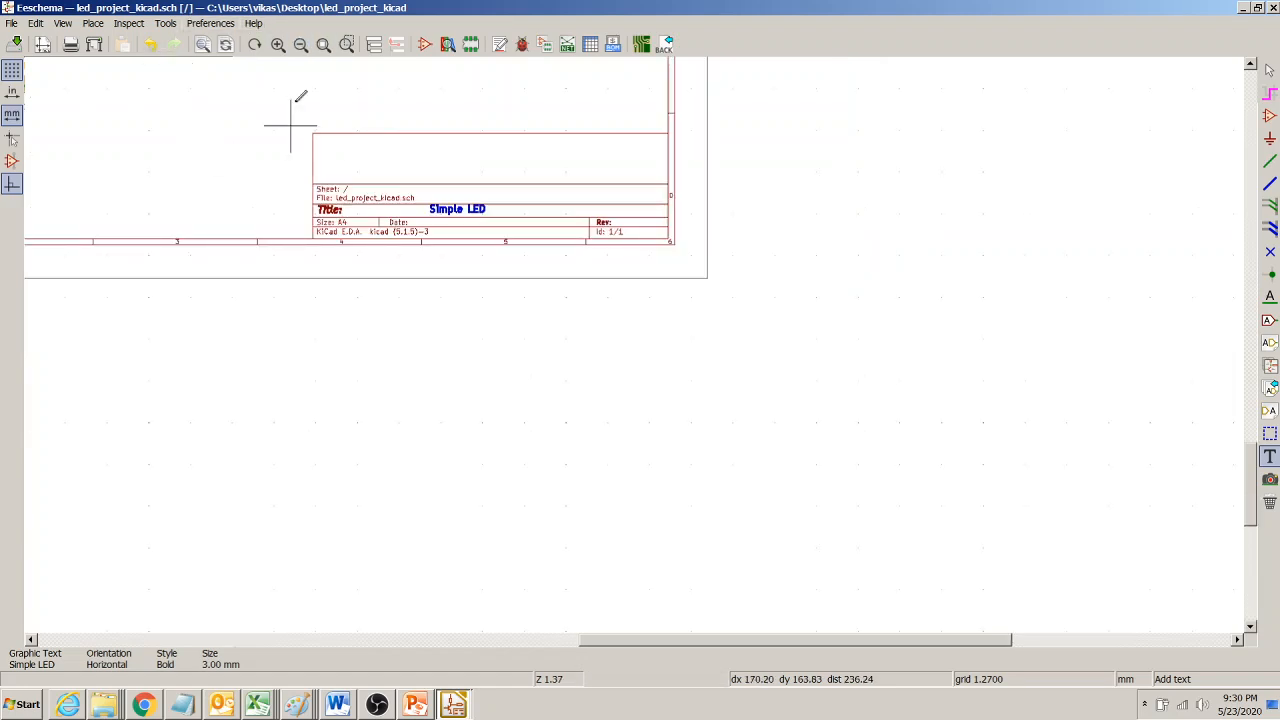
key(Up)
key(Up)
key(Up)
key(Up)
key(Up)
key(Up)
key(Up)
key(Up)
key(Up)
key(Up)
key(Up)
key(Up)
key(Up)
key(Up)
key(Up)
key(Up)
key(Up)
key(Up)
key(Up)
key(Up)
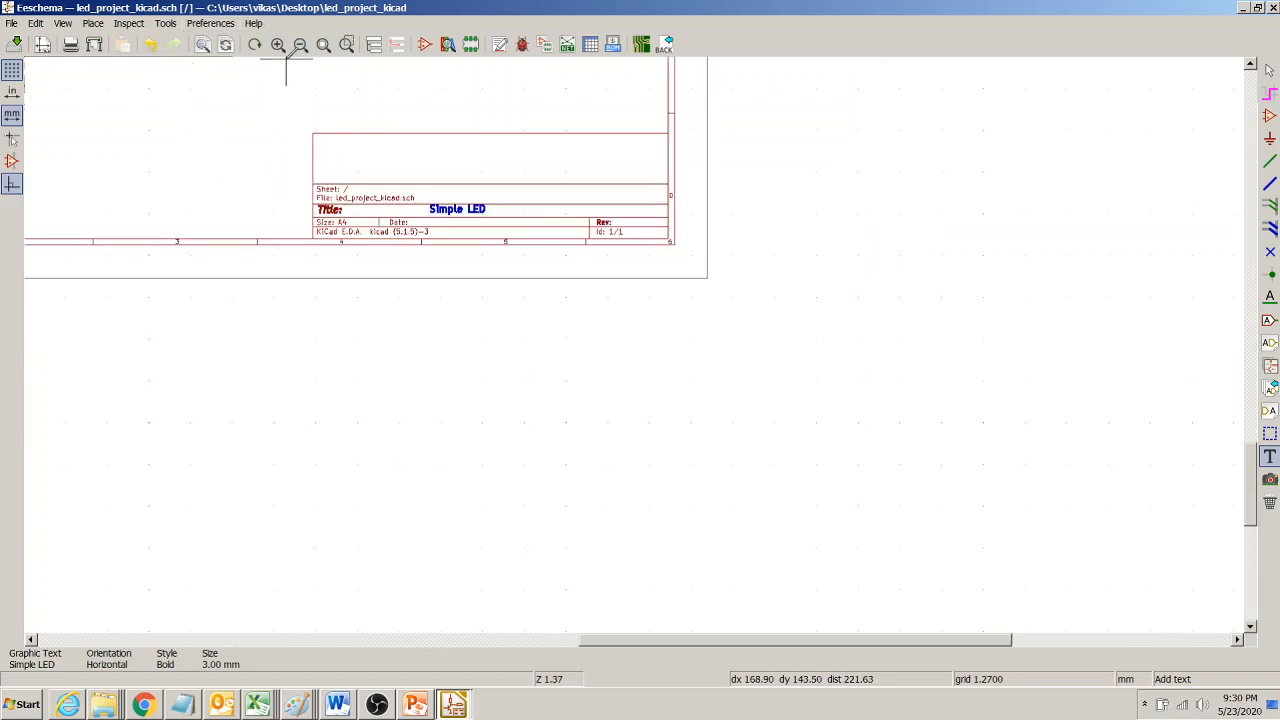
key(Left)
key(Left)
key(Left)
key(Left)
key(Left)
key(Left)
key(Left)
key(Left)
key(Left)
key(Left)
key(Left)
key(Left)
key(Left)
key(Left)
key(Left)
key(Up)
key(Up)
key(Up)
key(Up)
key(Up)
key(Up)
key(Up)
key(Up)
key(Up)
key(Up)
key(Up)
key(Up)
key(Up)
key(Up)
key(Up)
key(Up)
key(Up)
key(Up)
key(Up)
key(Up)
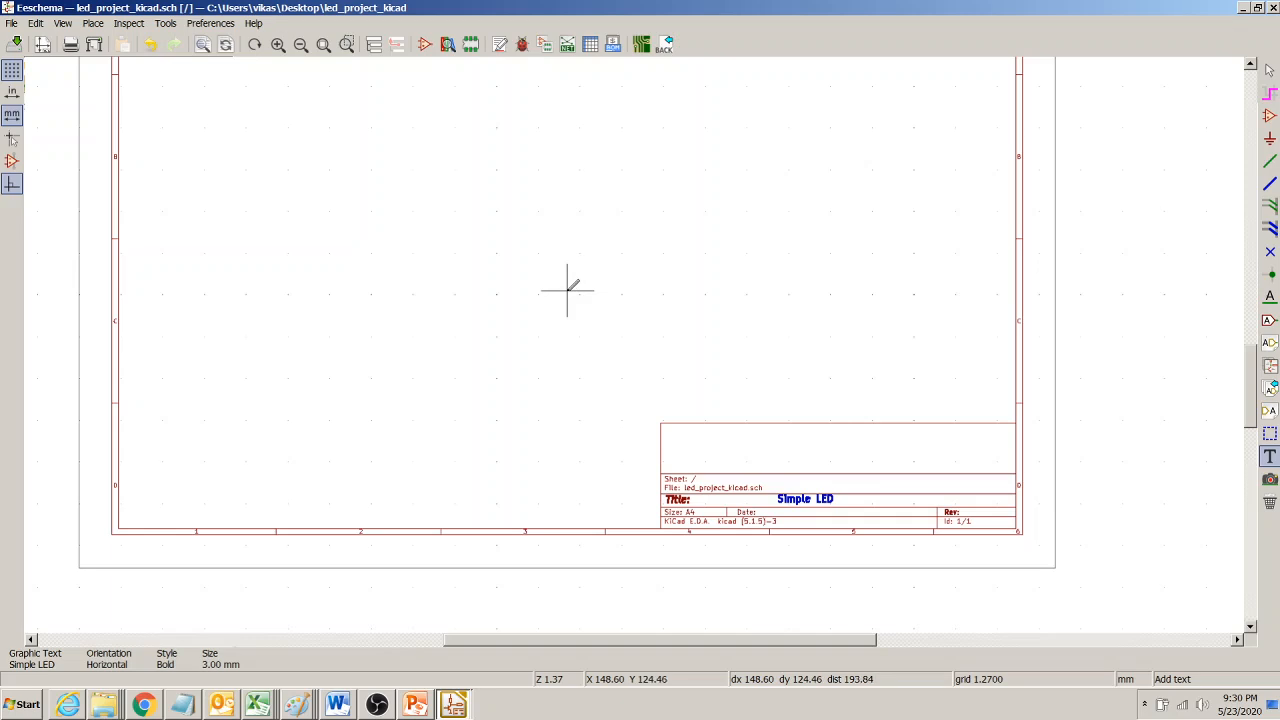
key(Up)
key(Up)
key(Up)
key(Up)
key(Up)
key(Up)
key(Up)
key(Up)
key(Up)
key(Up)
key(Up)
key(Up)
key(Up)
key(Up)
key(Up)
key(Up)
key(Up)
key(Up)
key(Up)
key(Up)
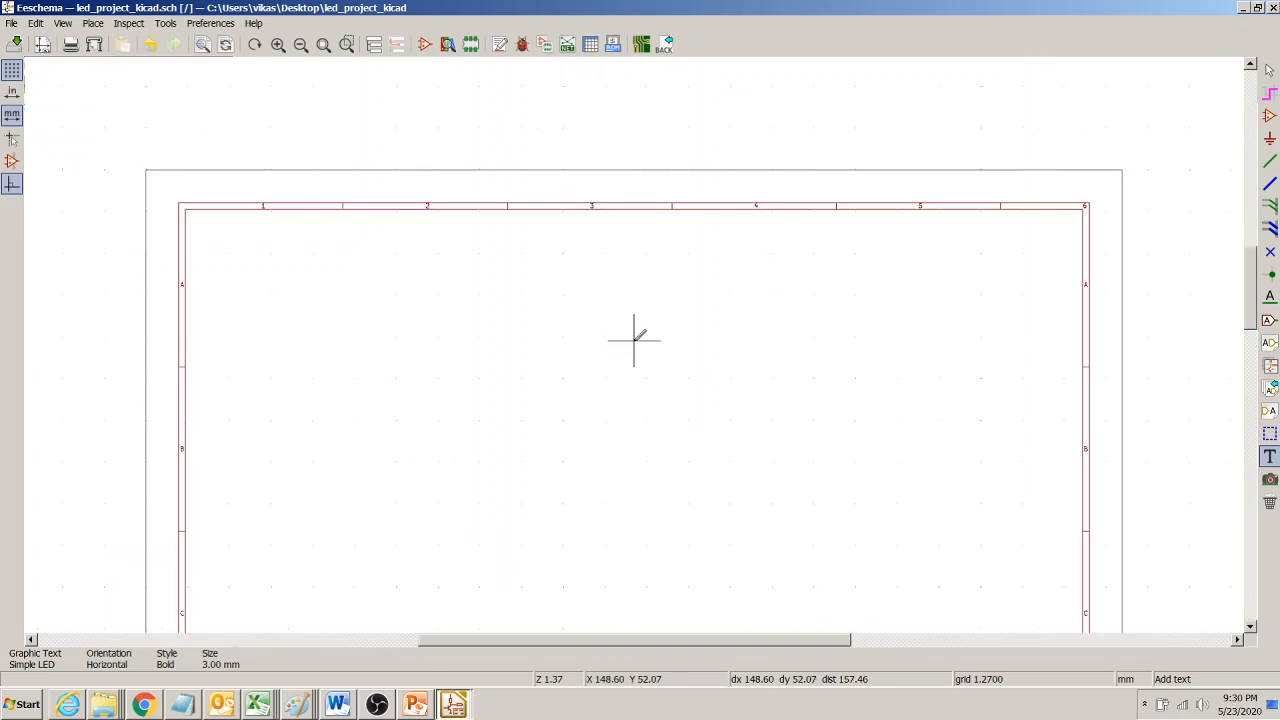
click(300, 46)
click(300, 46)
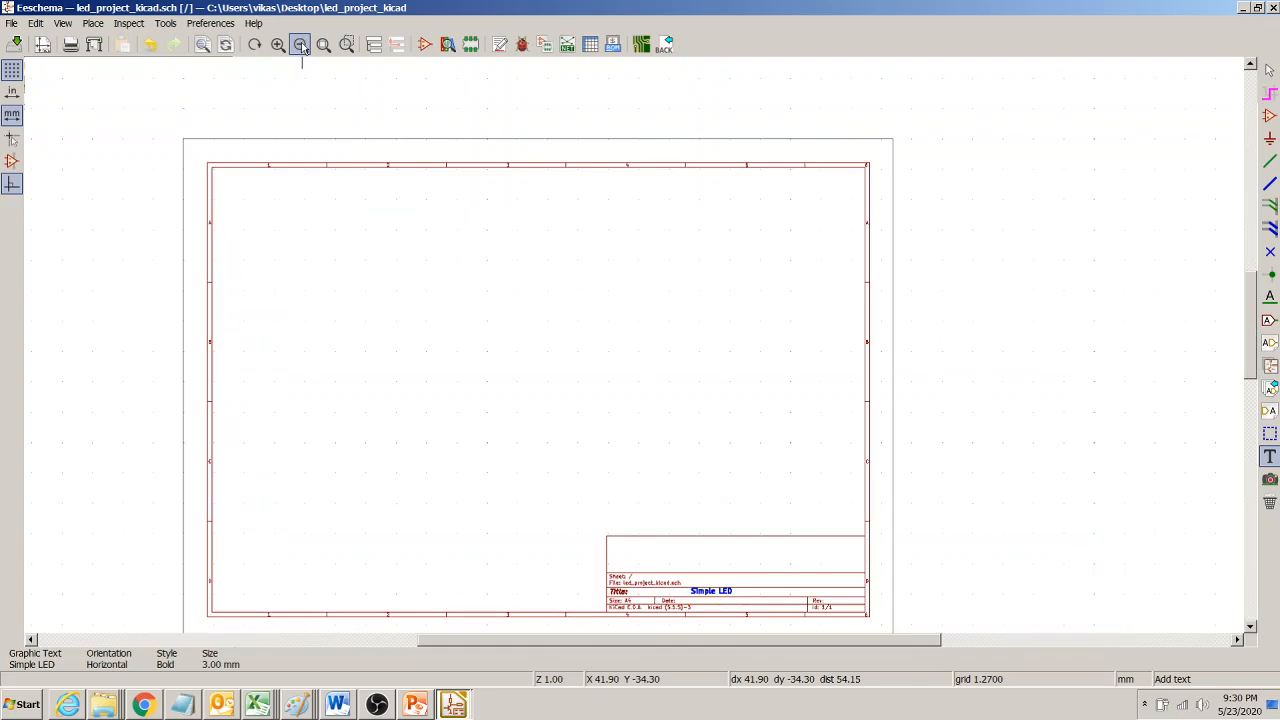
click(300, 46)
click(277, 46)
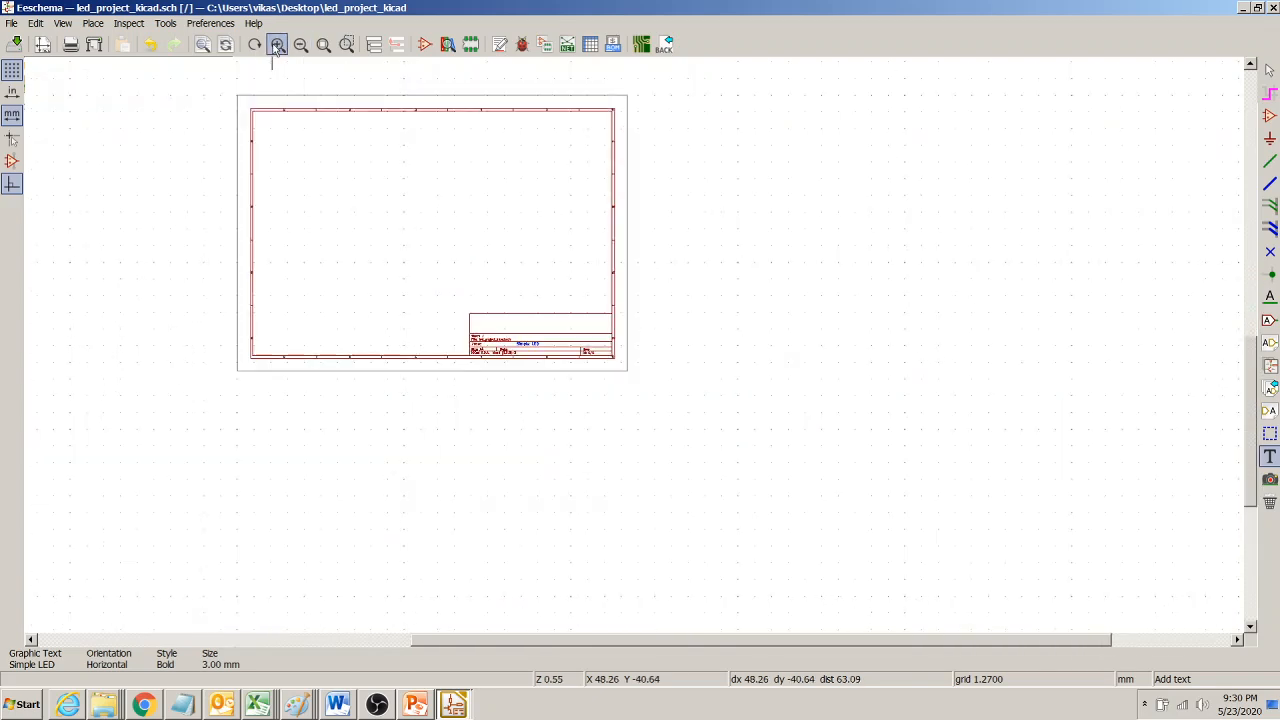
click(277, 46)
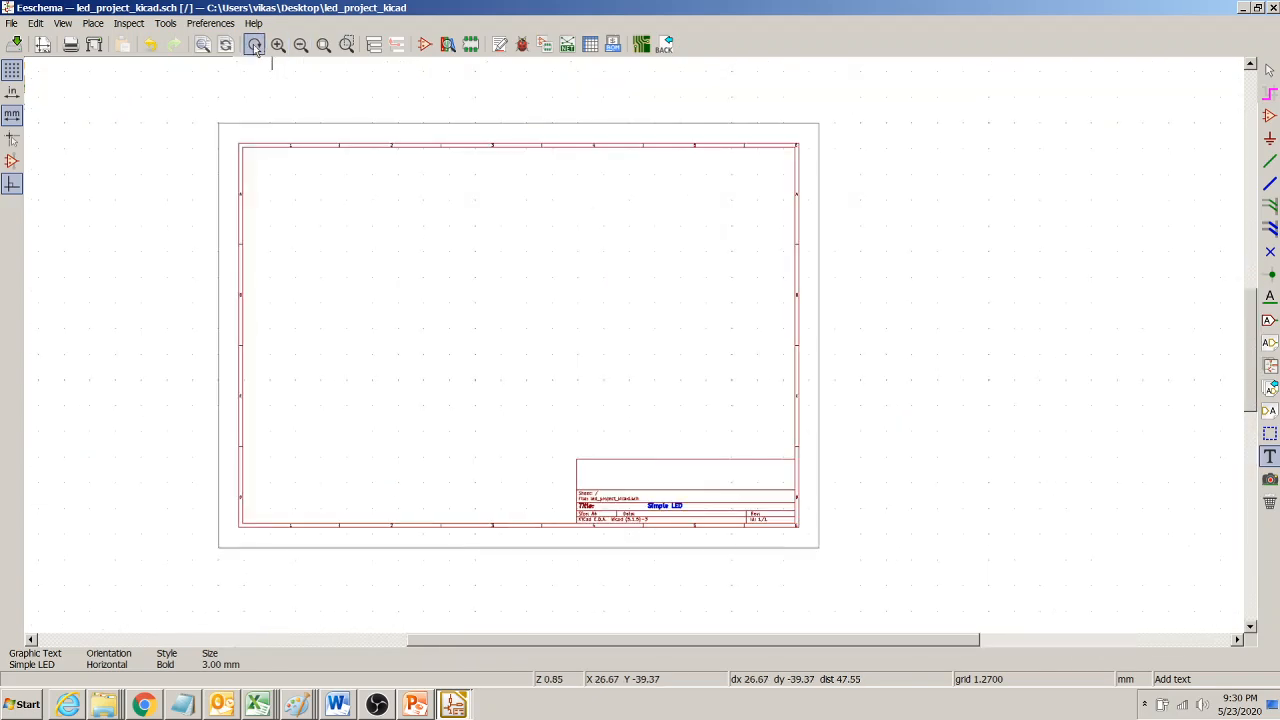
click(277, 46)
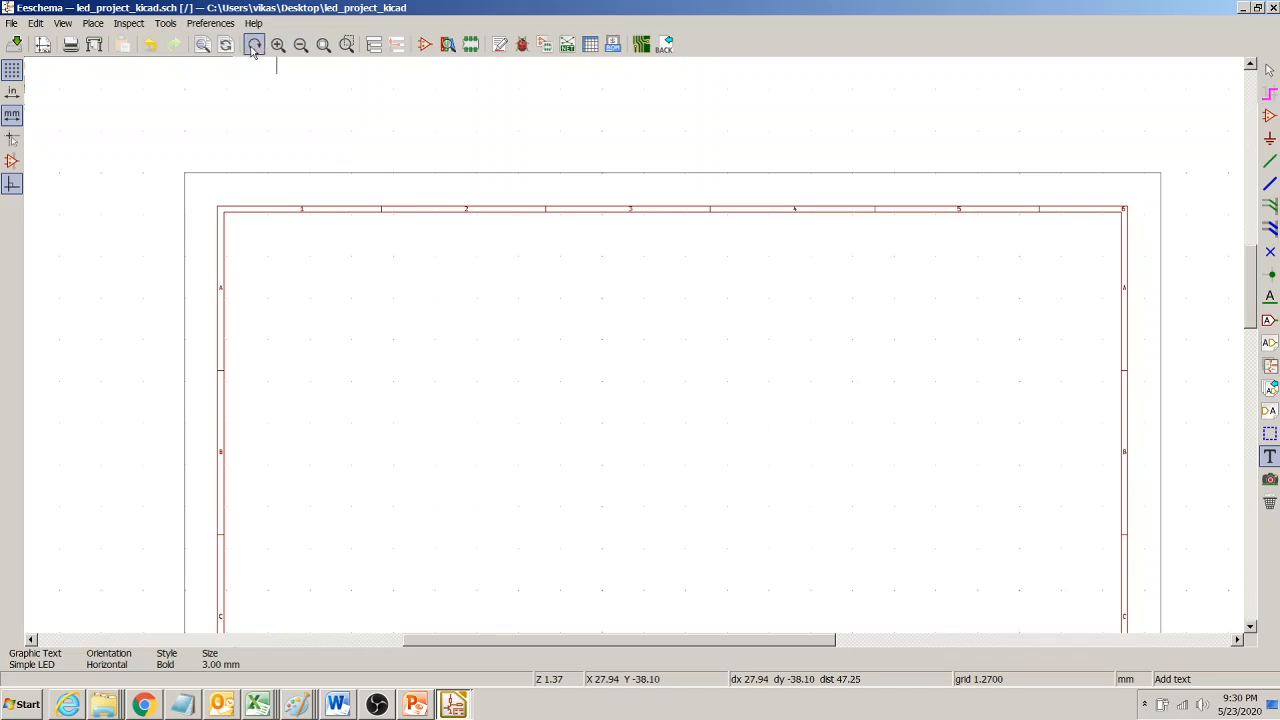
click(322, 45)
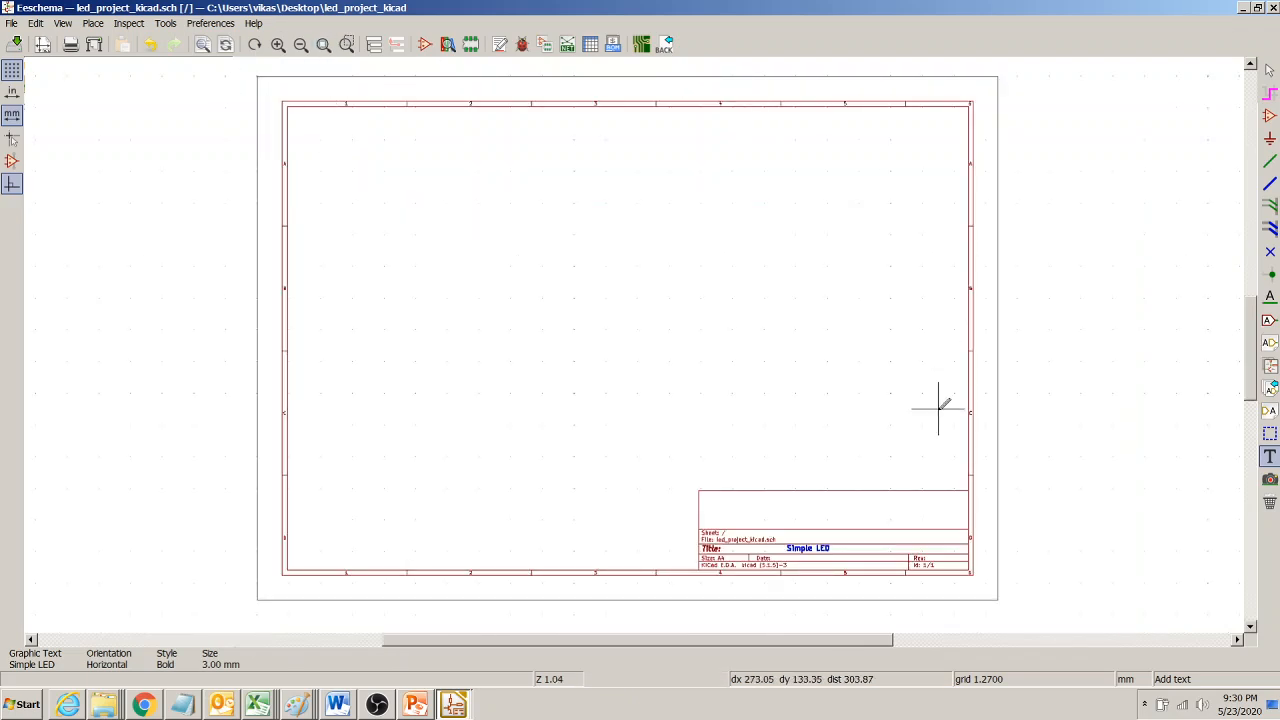
Step: Examine the title block up close using zoom to selection, and return to the full-sheet view
click(347, 45)
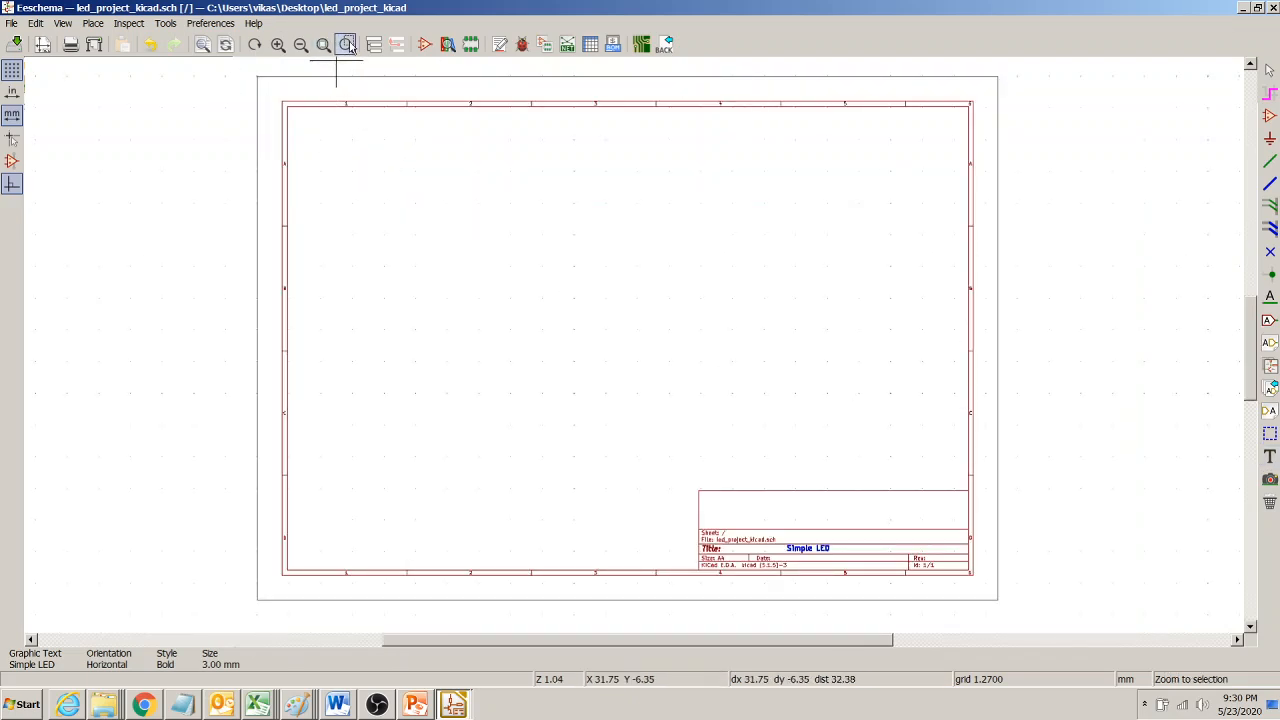
drag(688, 466, 980, 535)
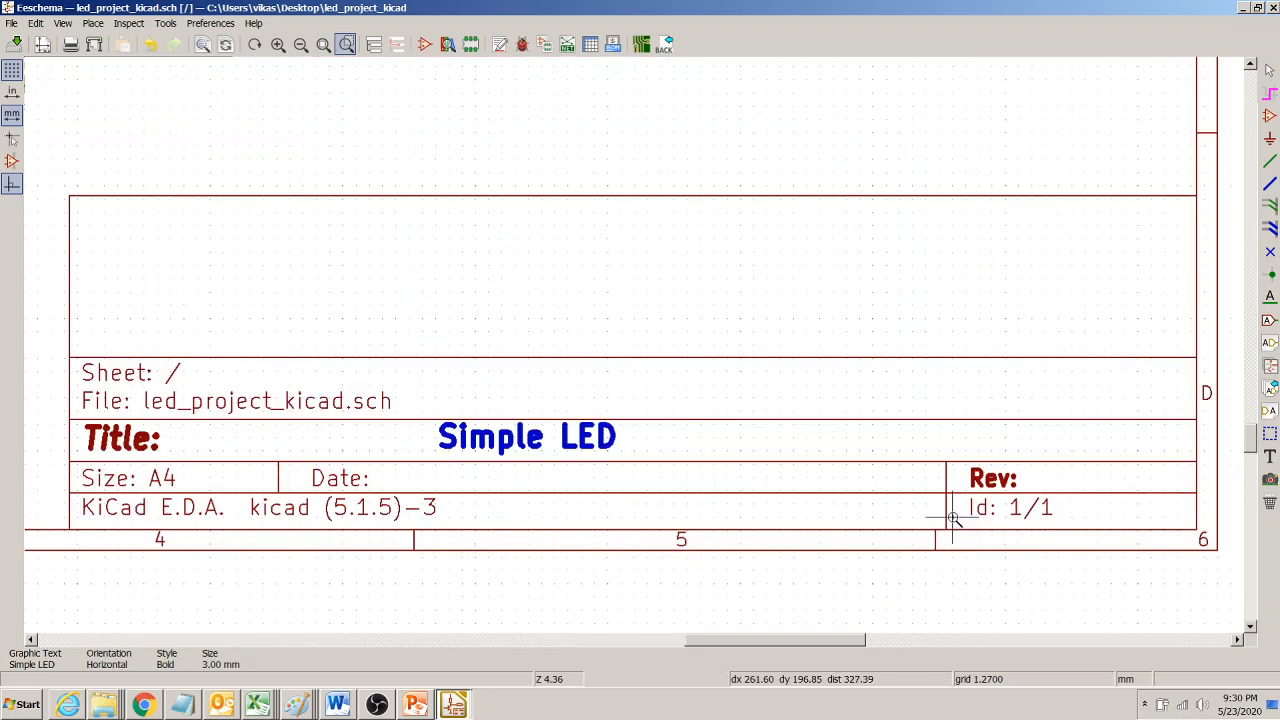
click(324, 46)
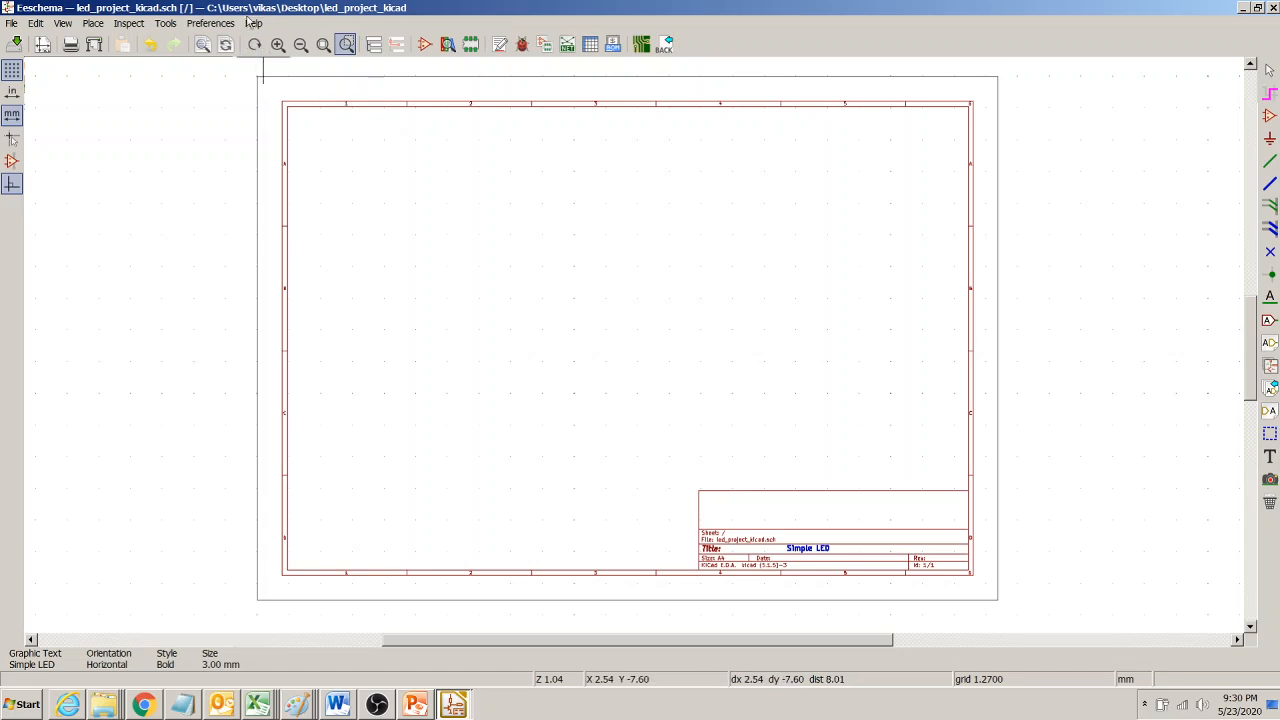
click(345, 44)
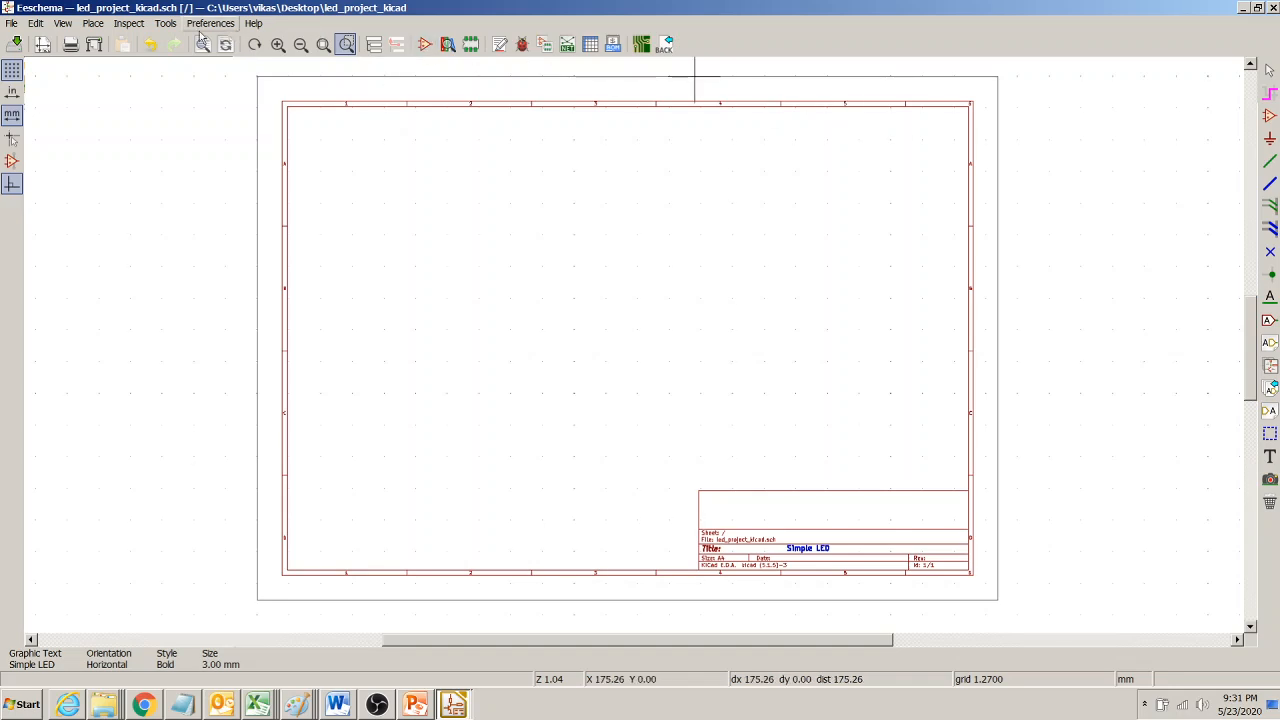
Step: Start placing a symbol in the upper part of the sheet and load the symbol chooser
click(92, 24)
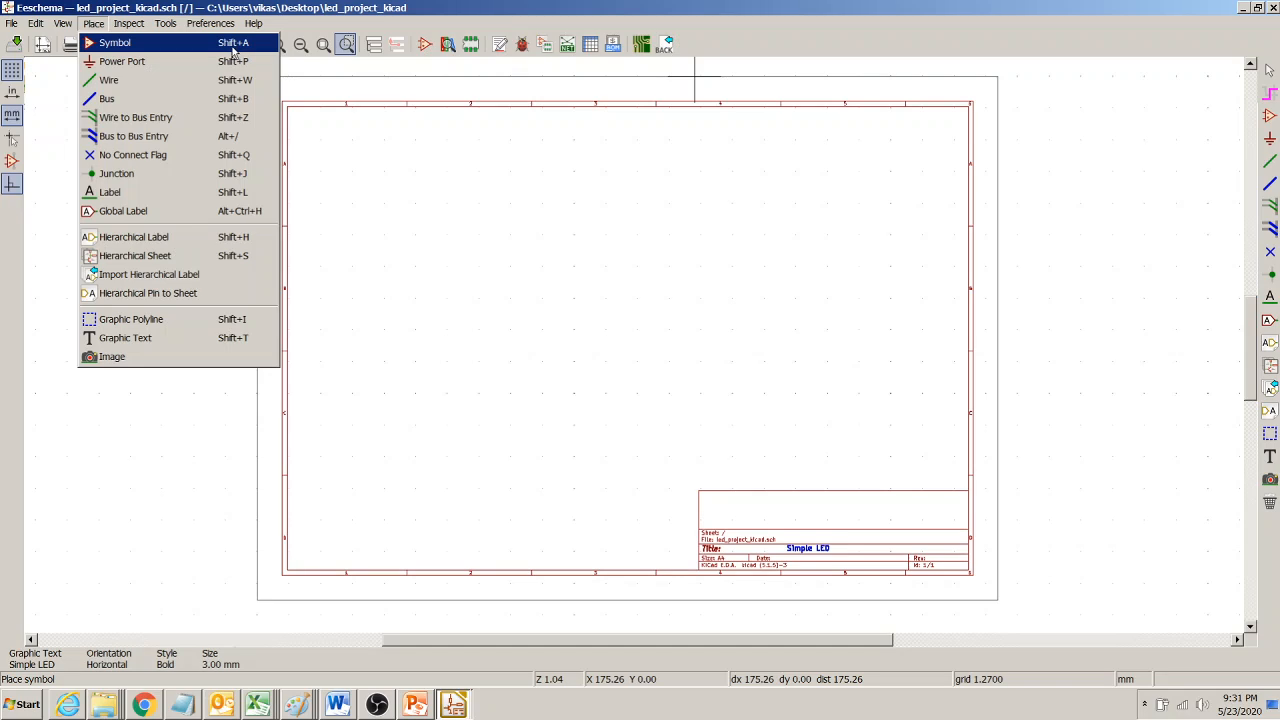
click(482, 143)
click(92, 23)
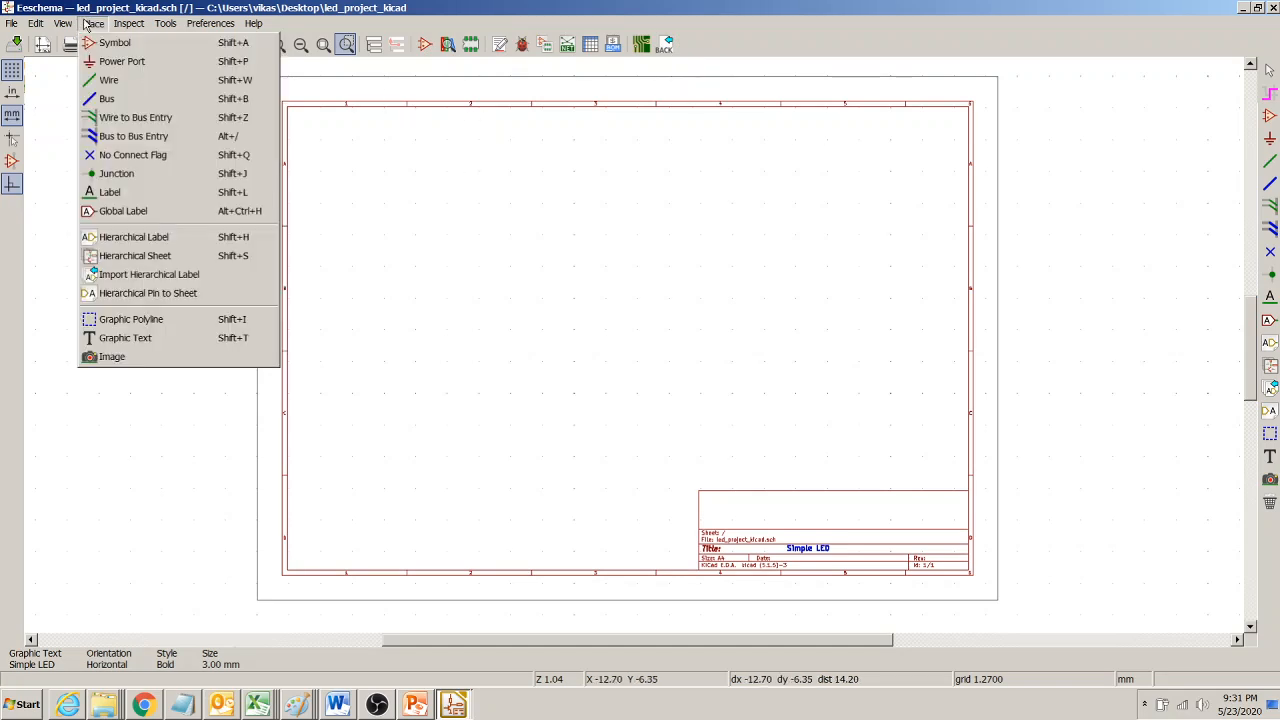
click(114, 44)
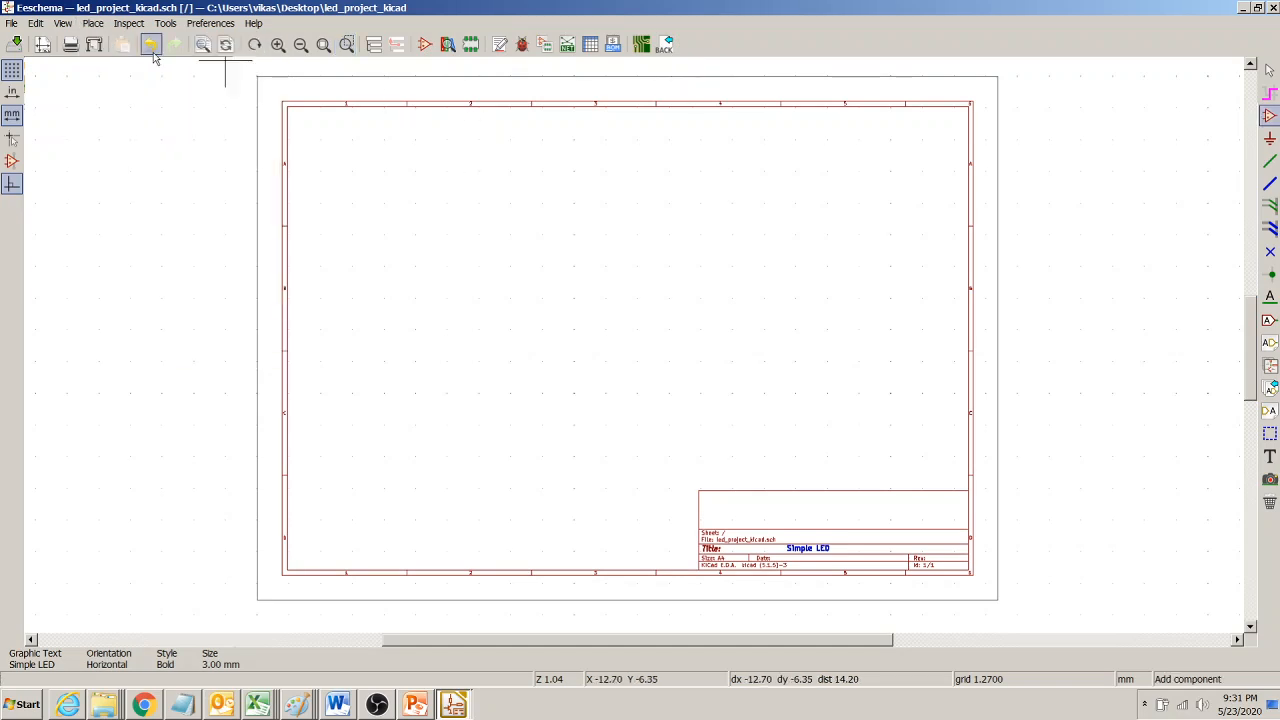
click(514, 202)
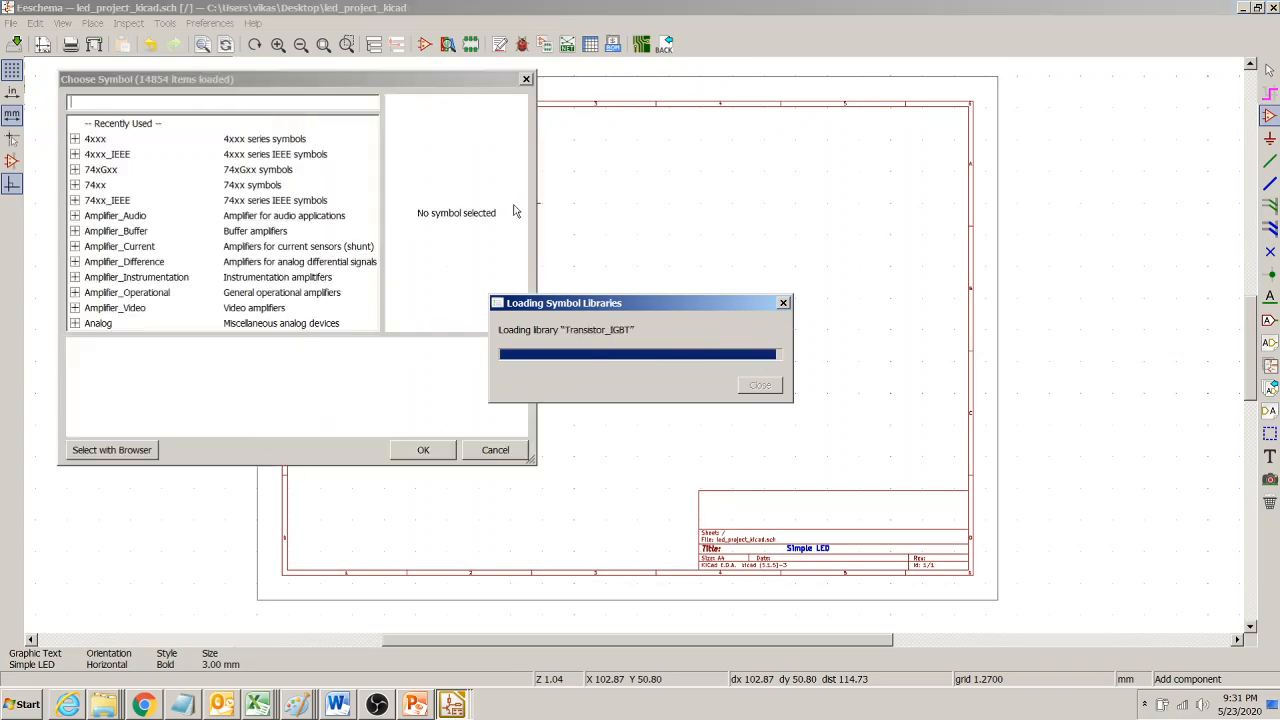
Step: Filter the symbol list by "R" to look for the resistor, and clear the filter
click(109, 101)
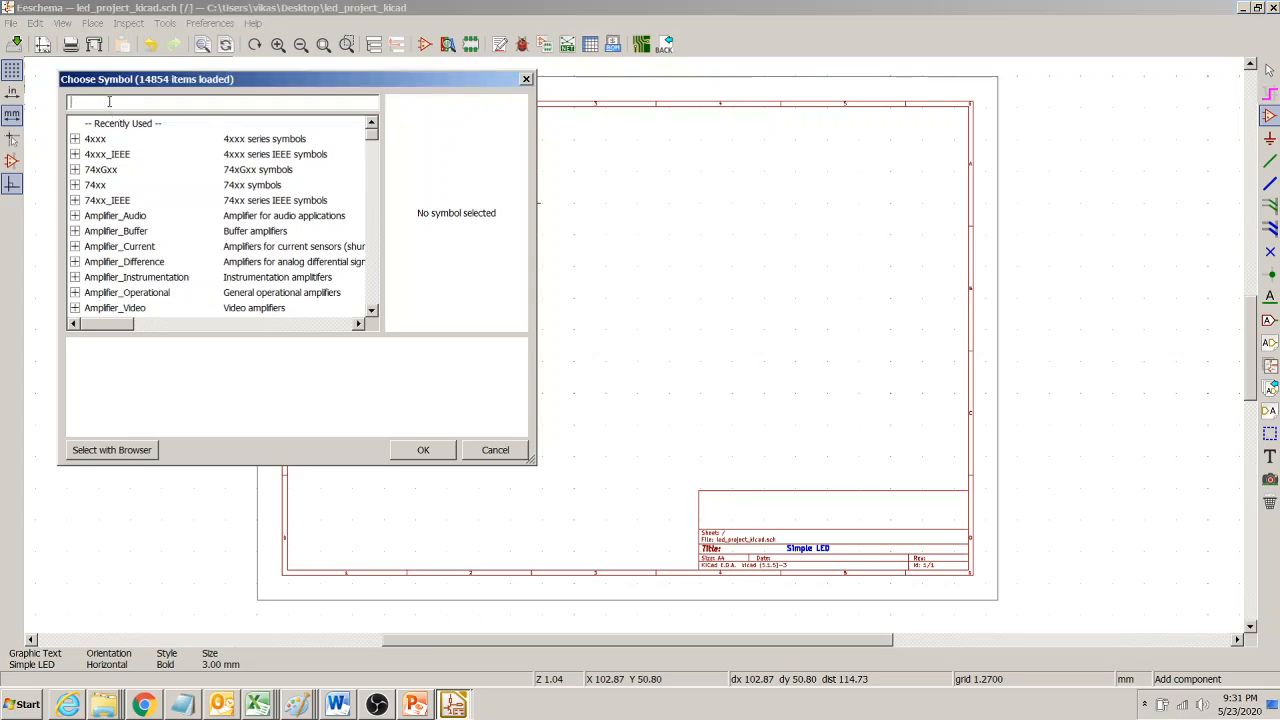
text(Restis)
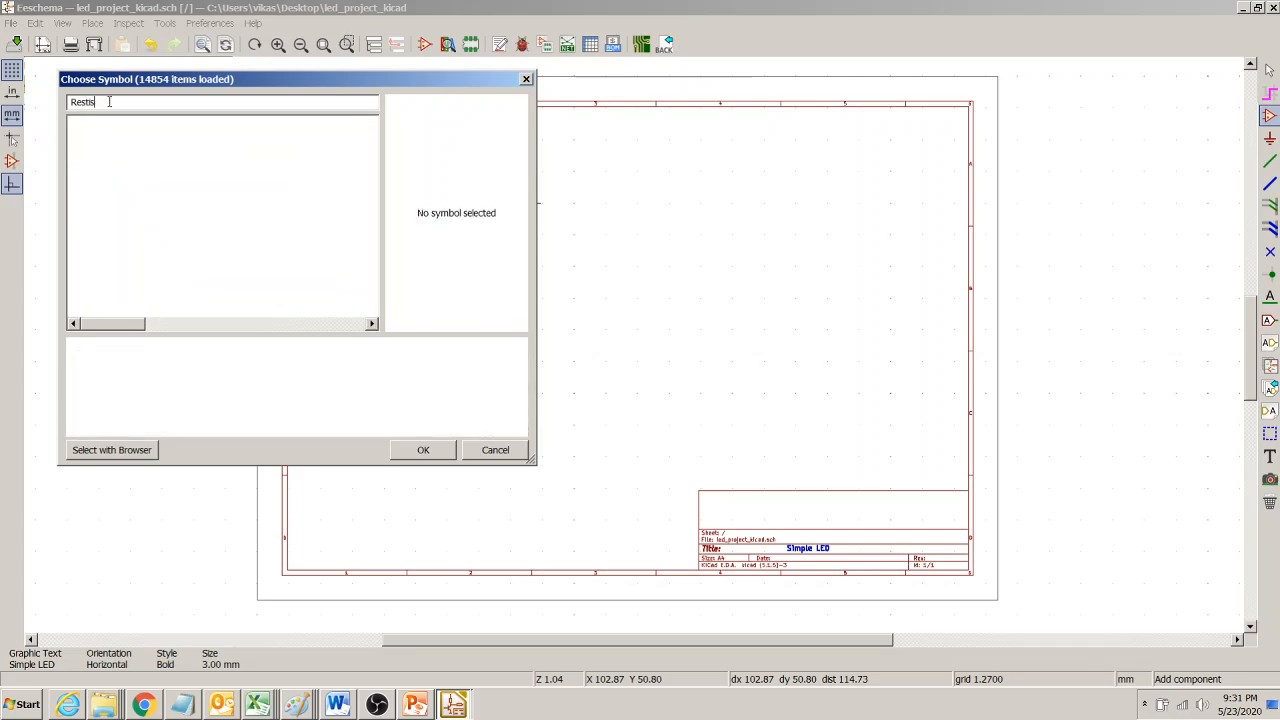
key(BackSpace)
key(BackSpace)
key(BackSpace)
key(BackSpace)
key(BackSpace)
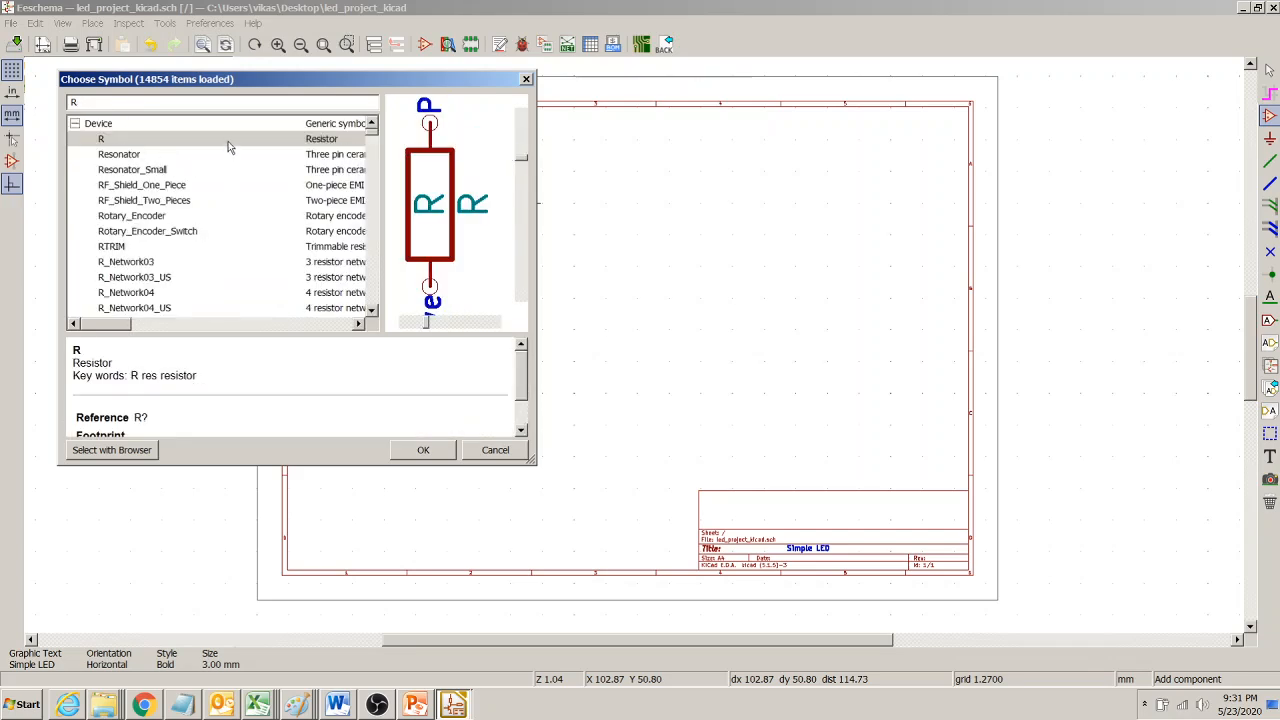
click(74, 123)
key(BackSpace)
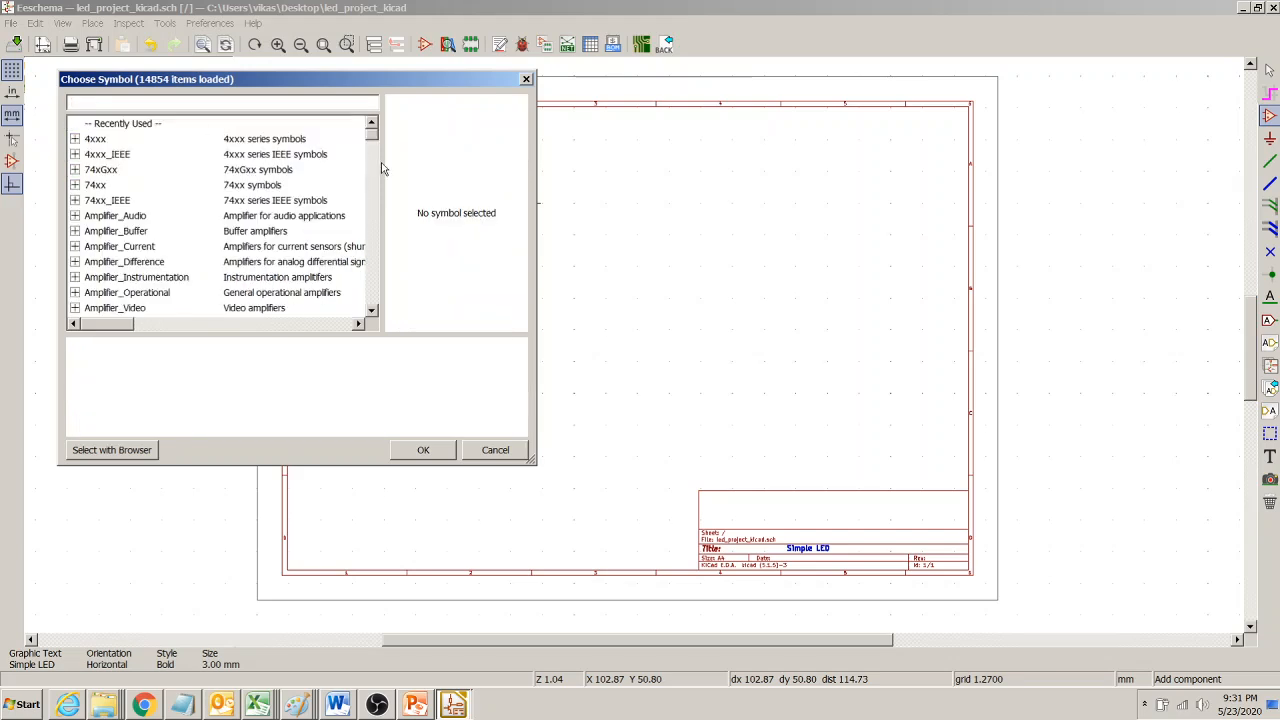
Step: Place the resistor symbol R from the Device library in the upper-middle area of the sheet
click(371, 311)
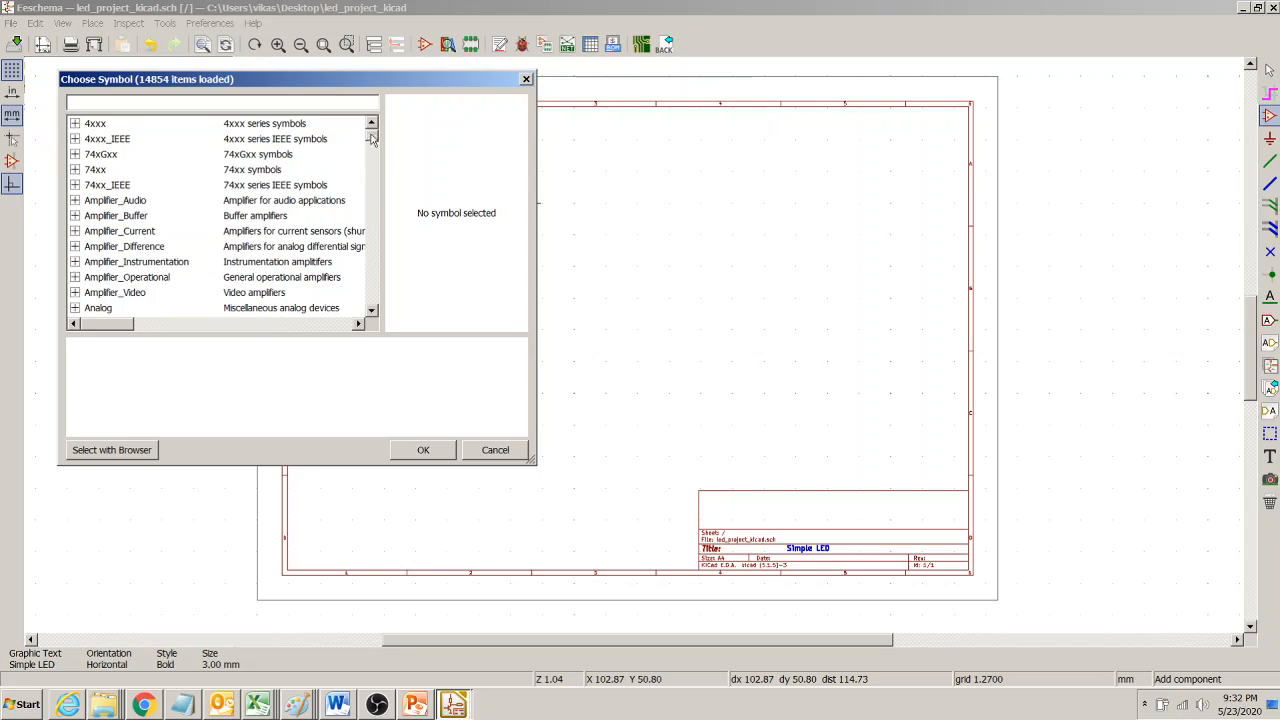
drag(370, 136, 370, 170)
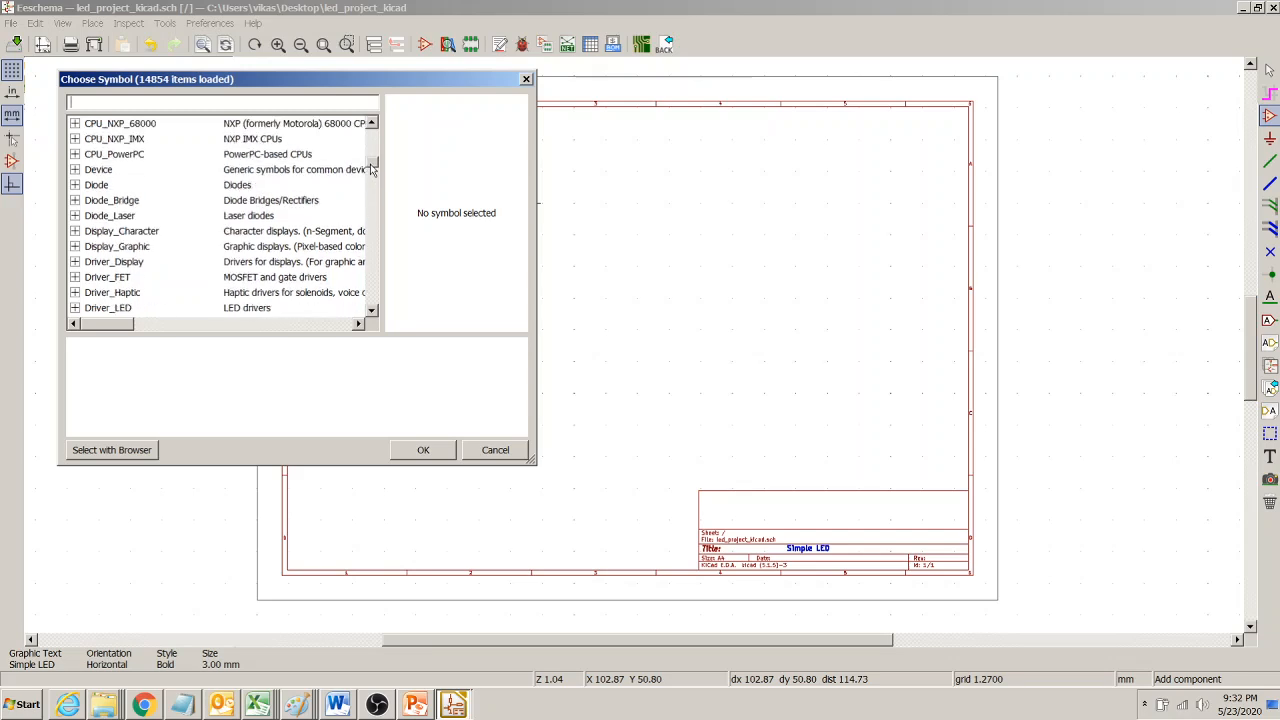
click(75, 170)
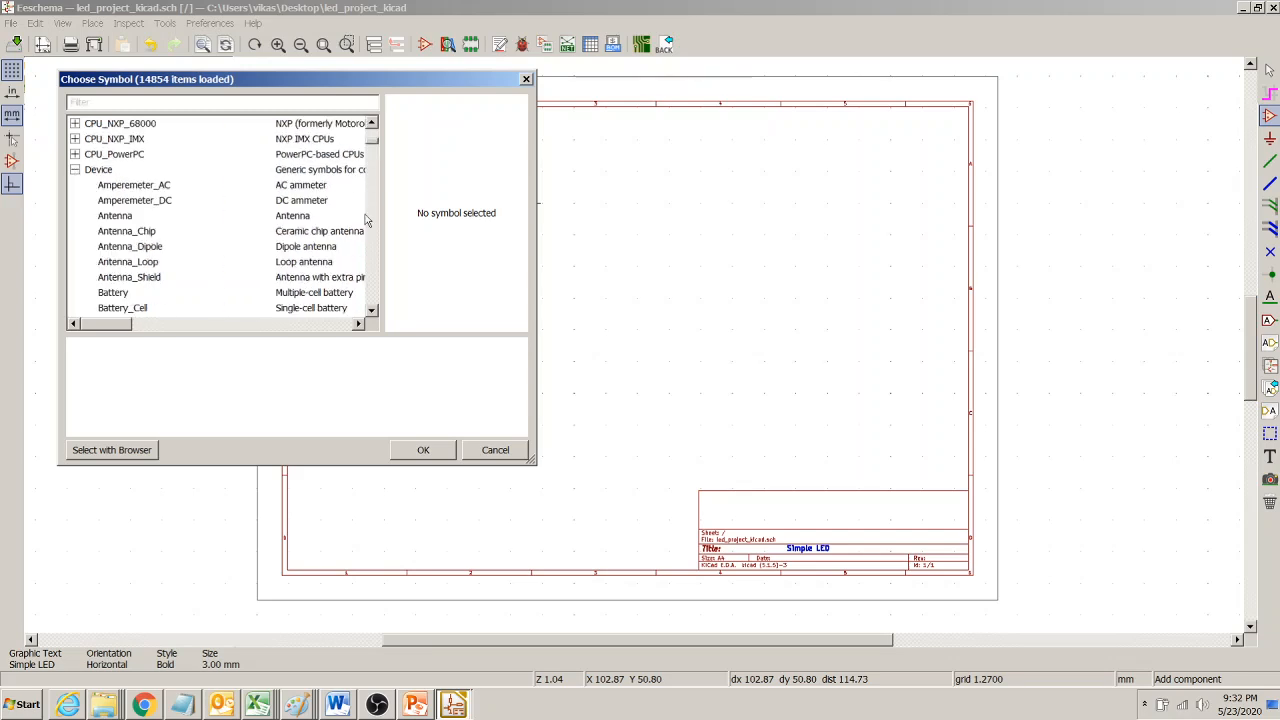
click(372, 313)
click(372, 313)
click(372, 313)
click(372, 313)
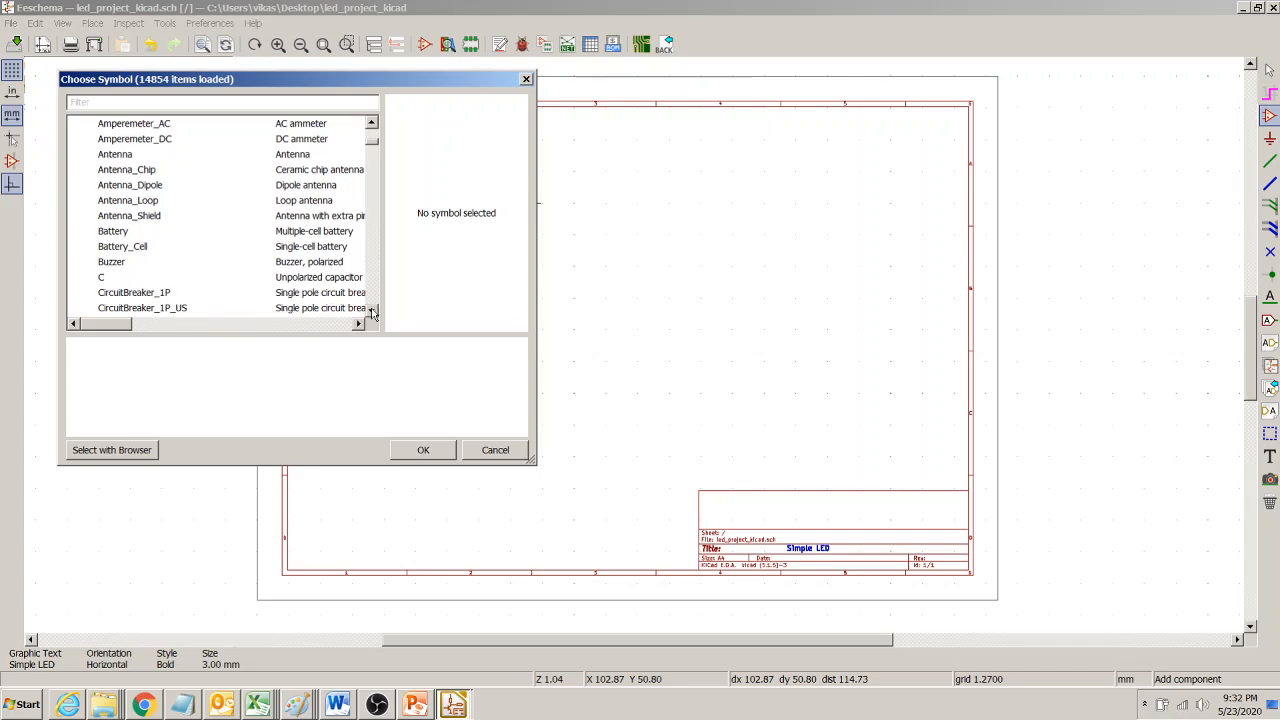
click(372, 313)
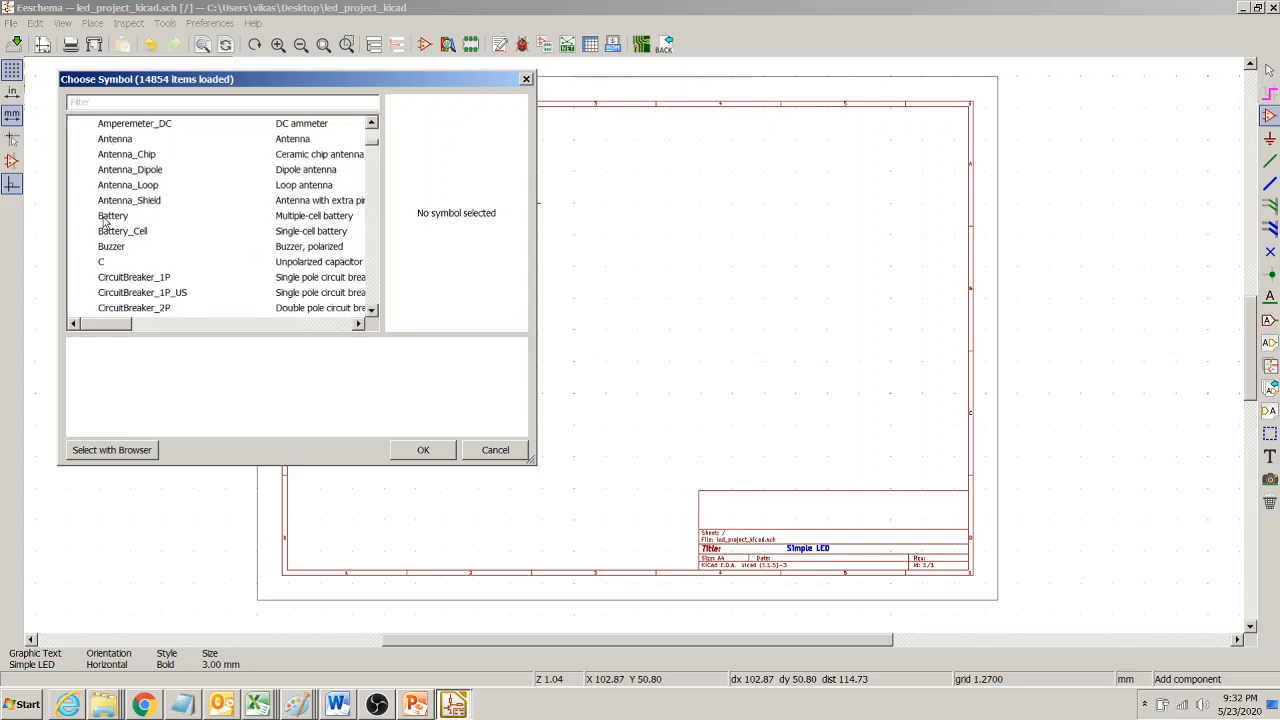
click(373, 308)
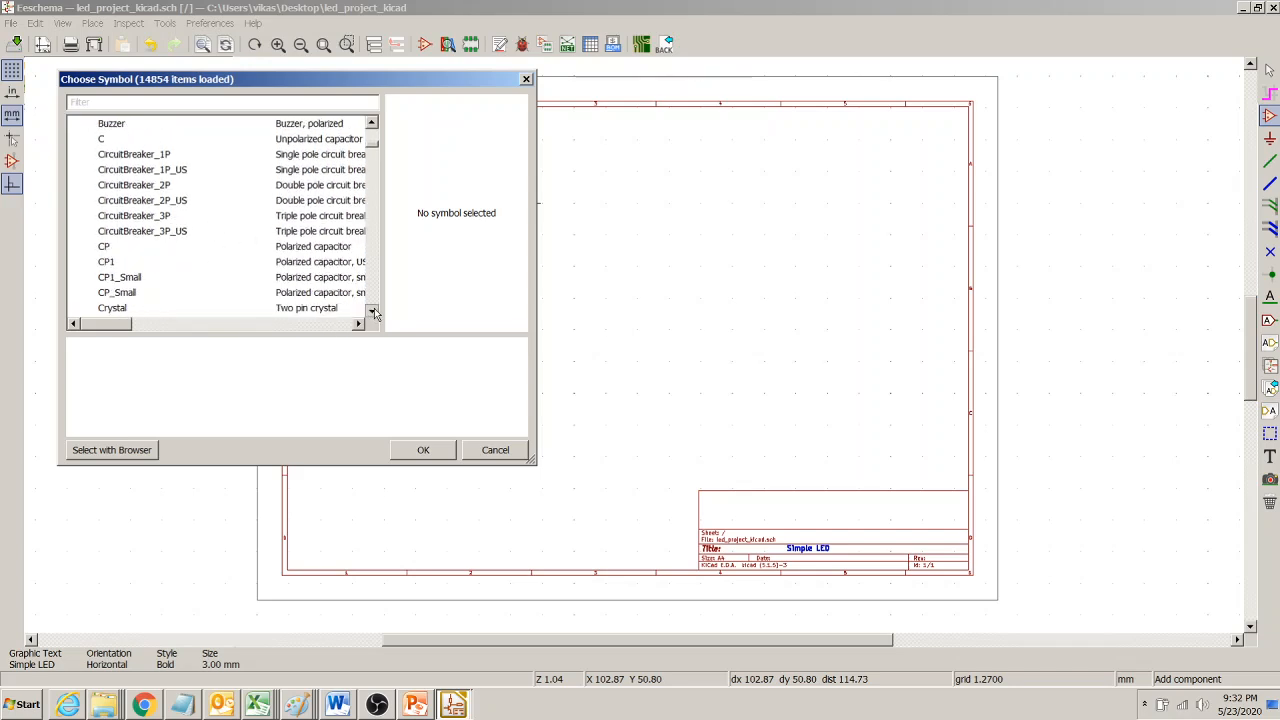
click(373, 308)
click(373, 308)
click(373, 308)
click(373, 308)
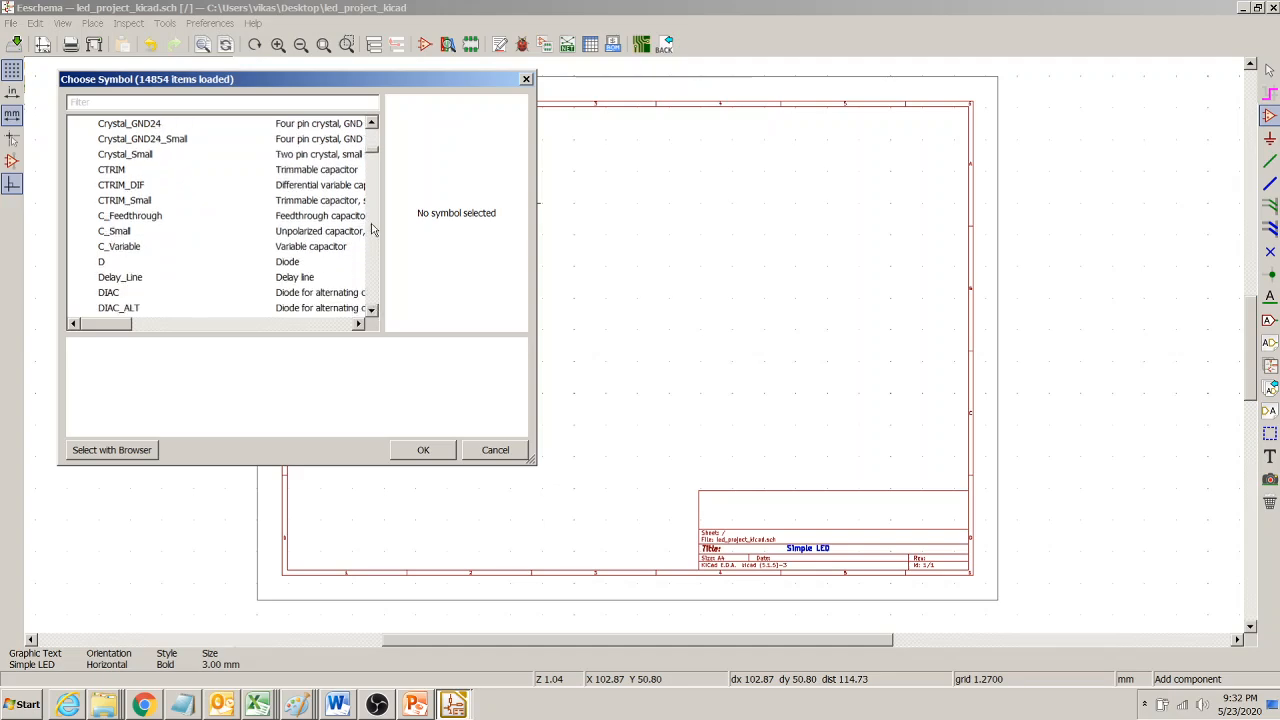
drag(370, 149, 370, 232)
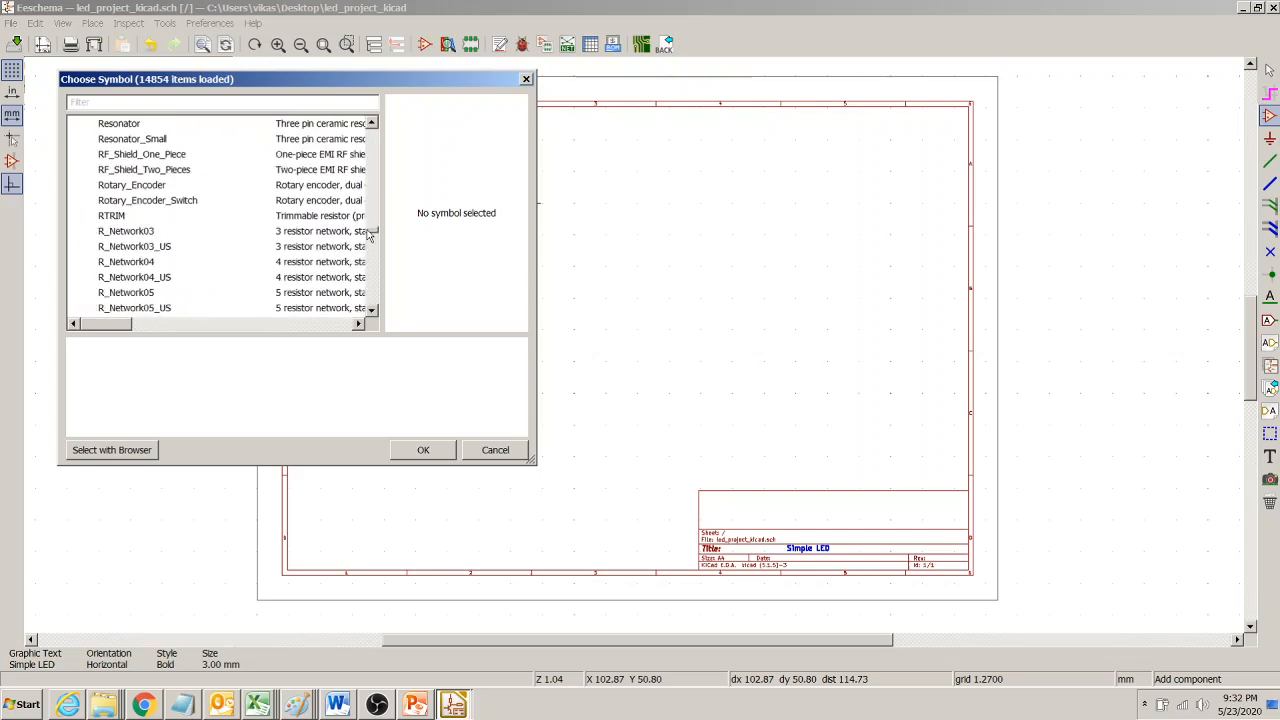
click(372, 123)
click(372, 123)
click(118, 143)
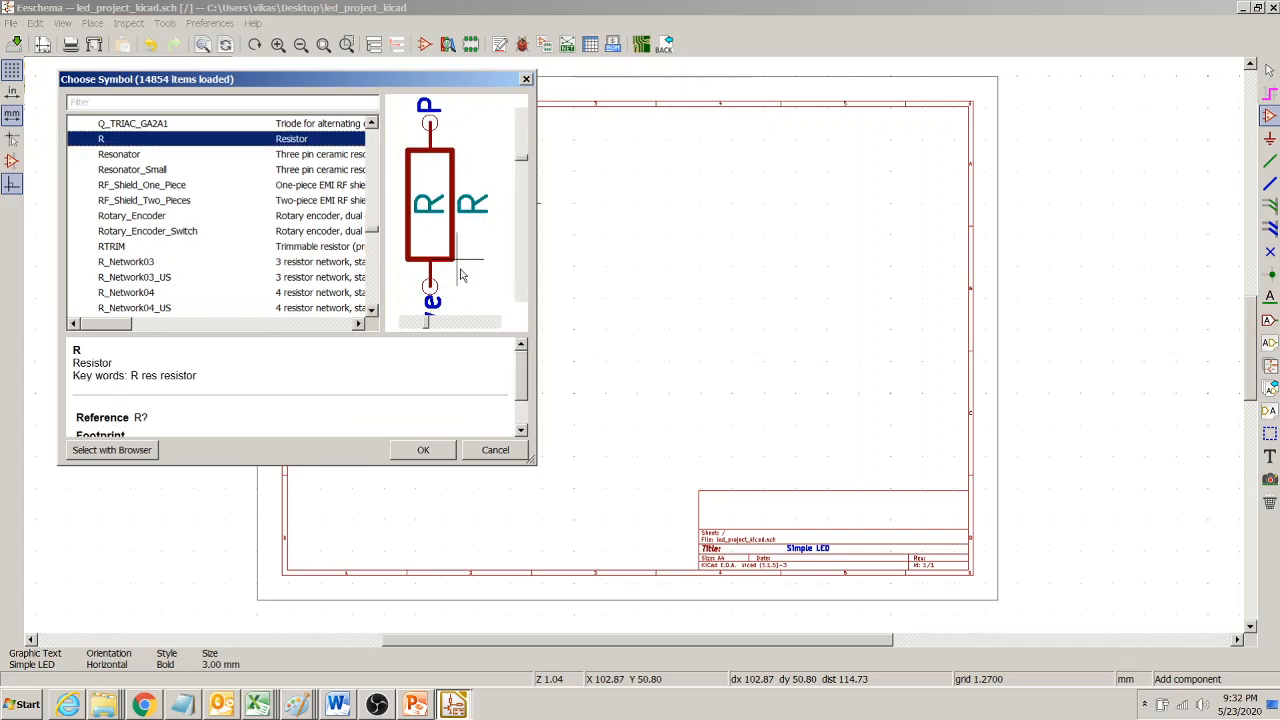
double_click(174, 146)
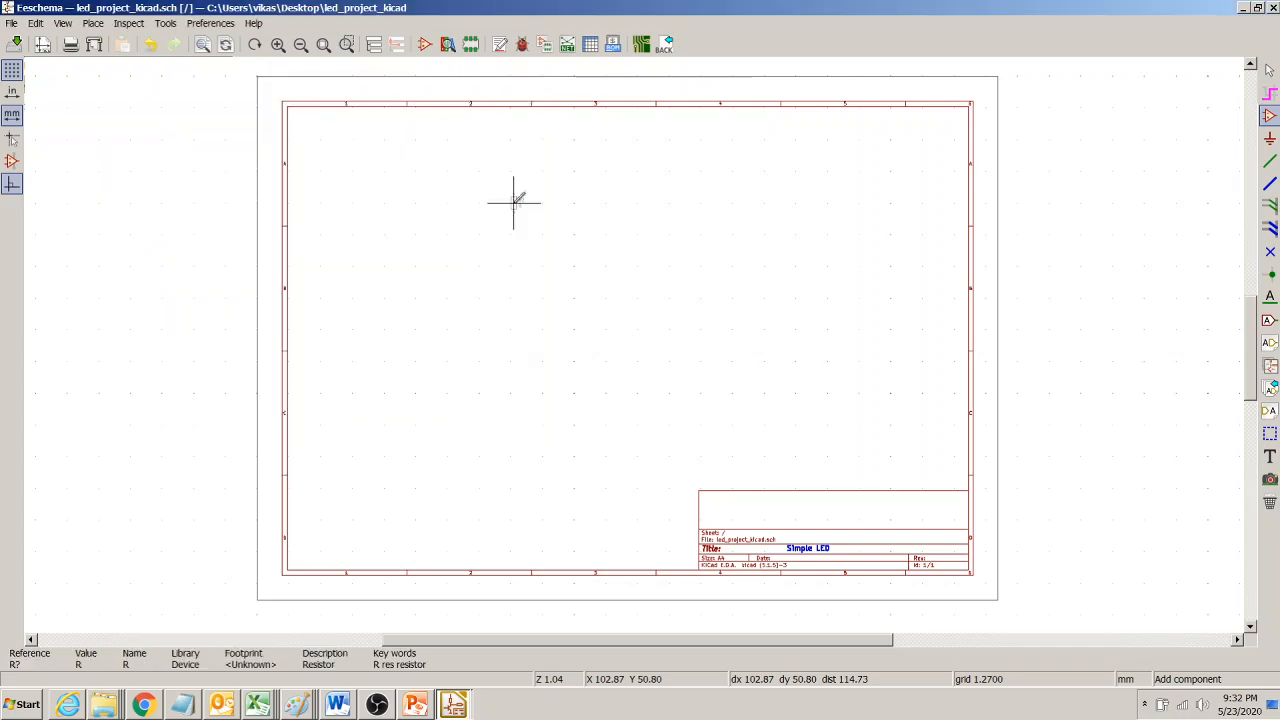
click(537, 254)
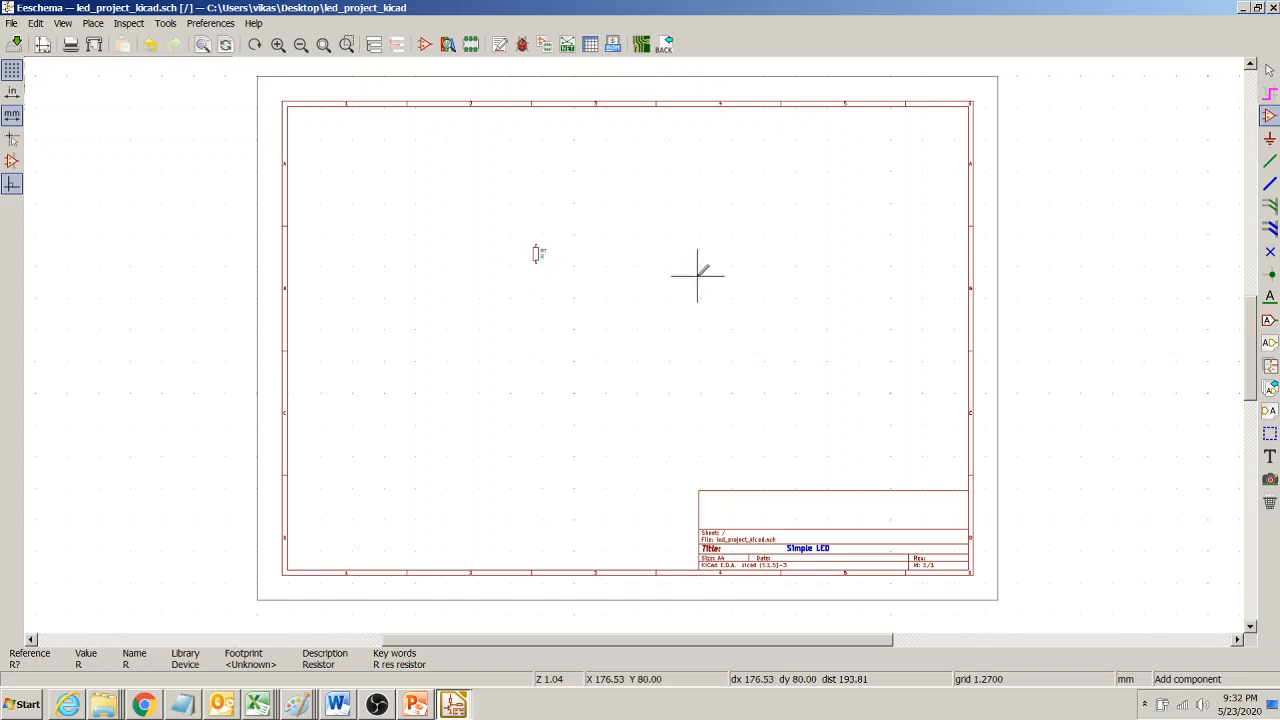
Step: Place the LED symbol from the Device library just below the resistor and end the placement tool
click(278, 44)
click(278, 44)
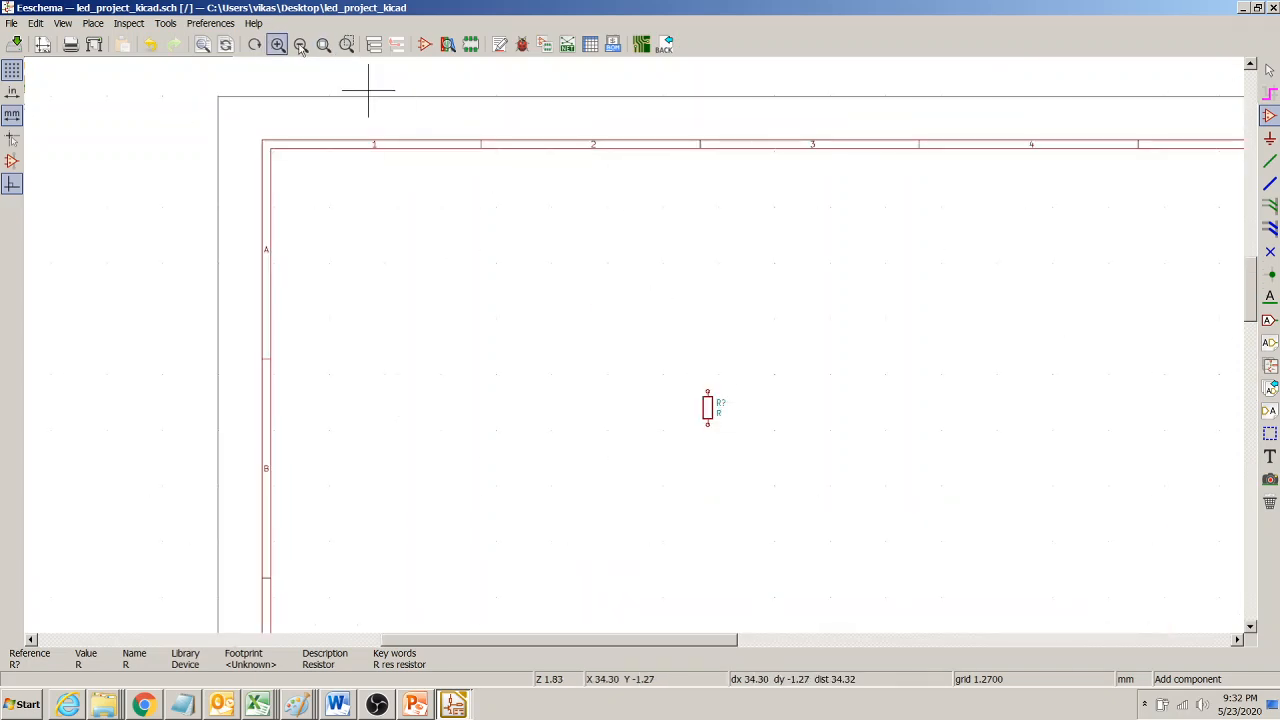
click(278, 44)
drag(628, 642, 694, 644)
drag(1256, 271, 1250, 320)
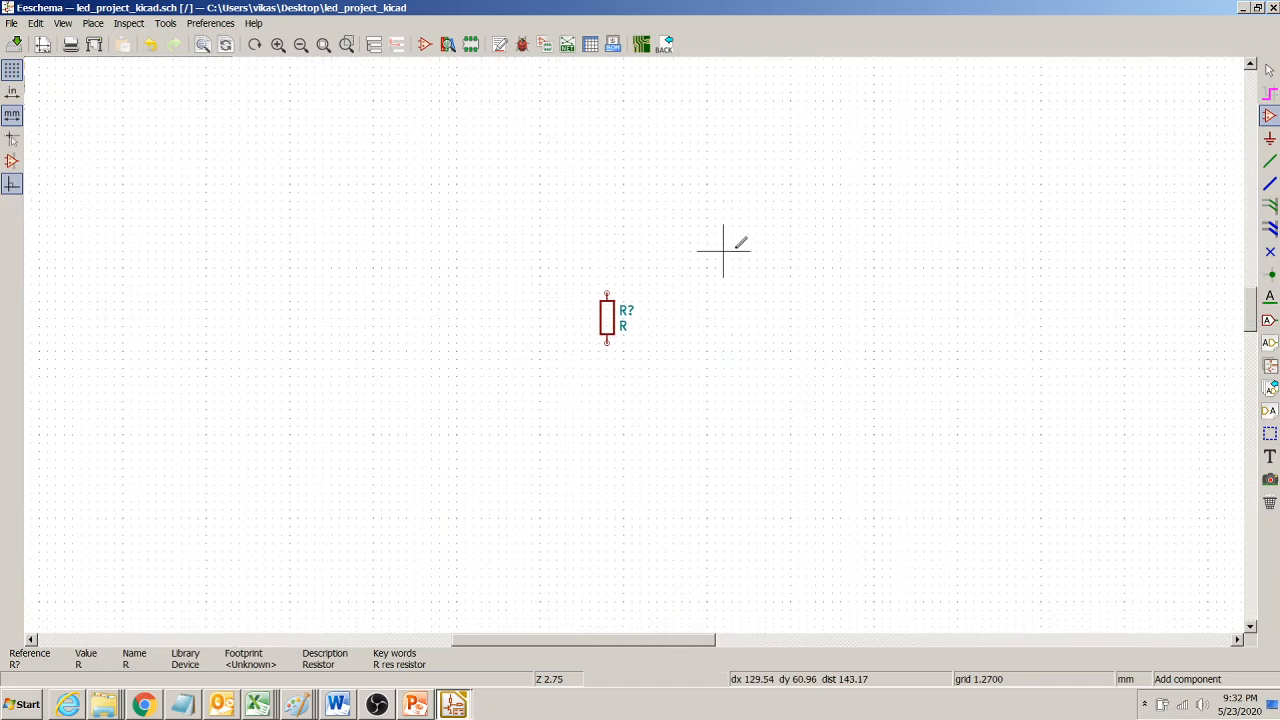
click(93, 24)
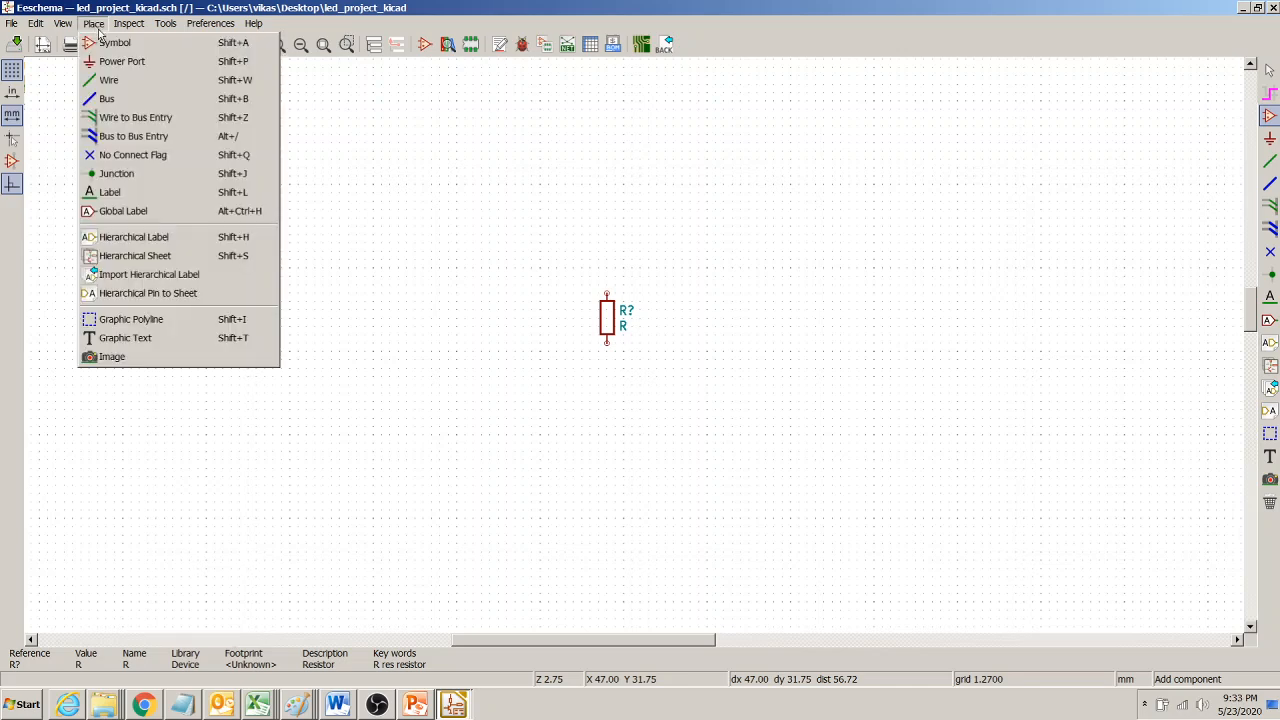
click(130, 43)
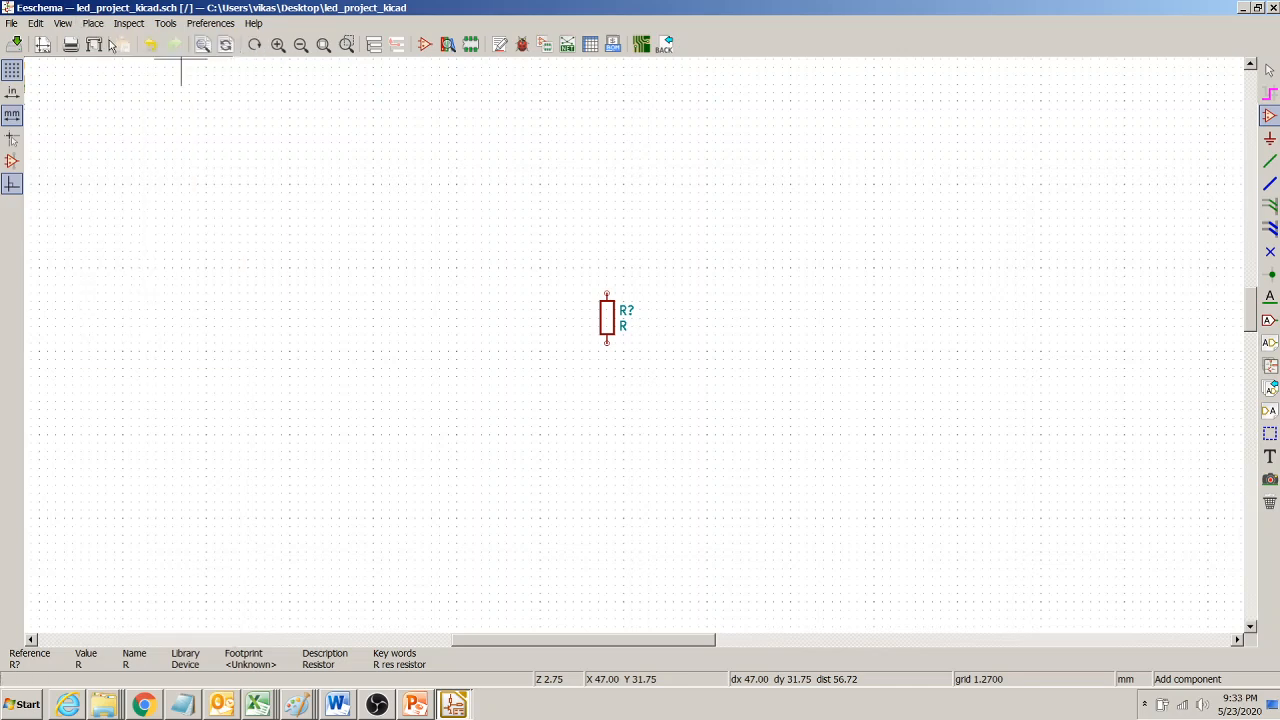
click(306, 208)
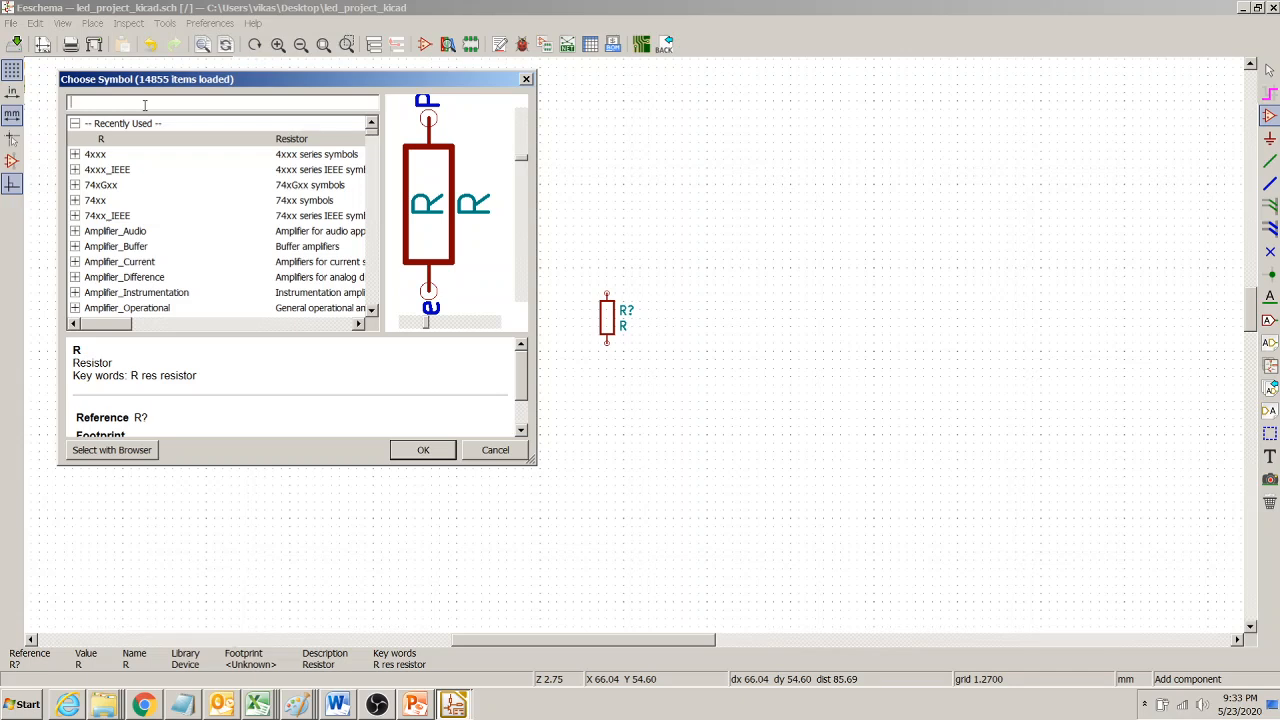
text(LED)
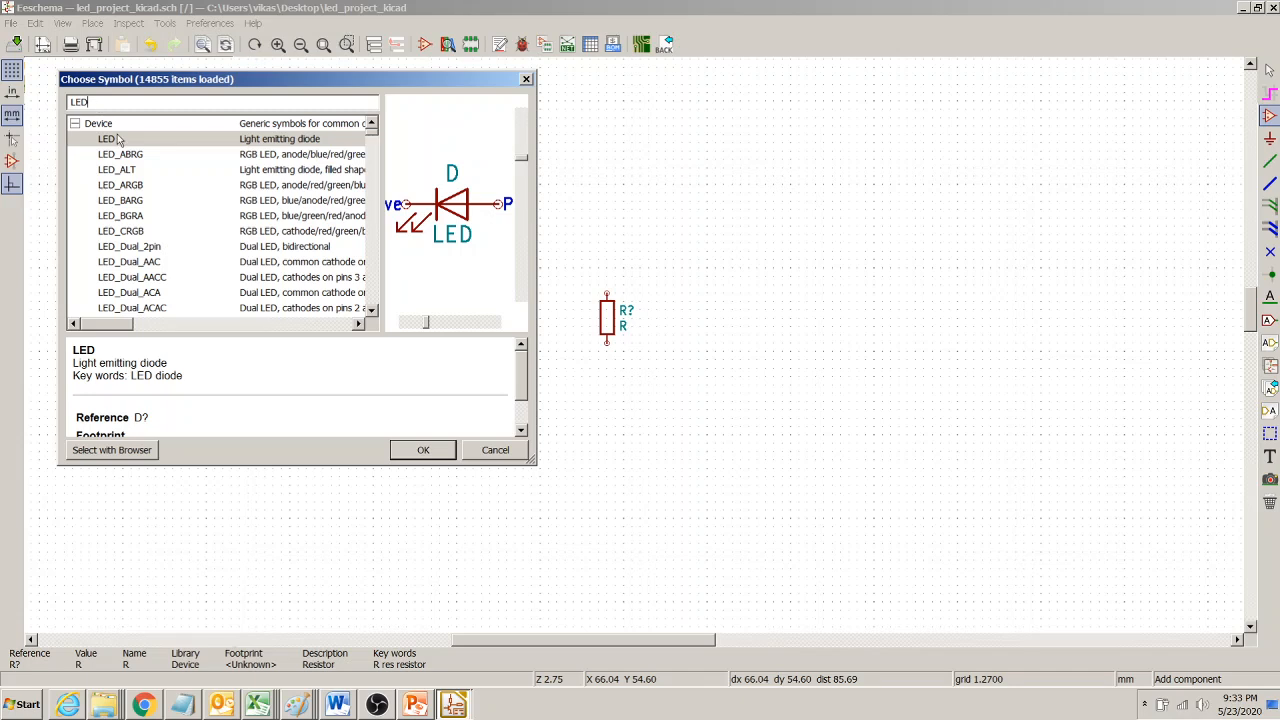
click(424, 452)
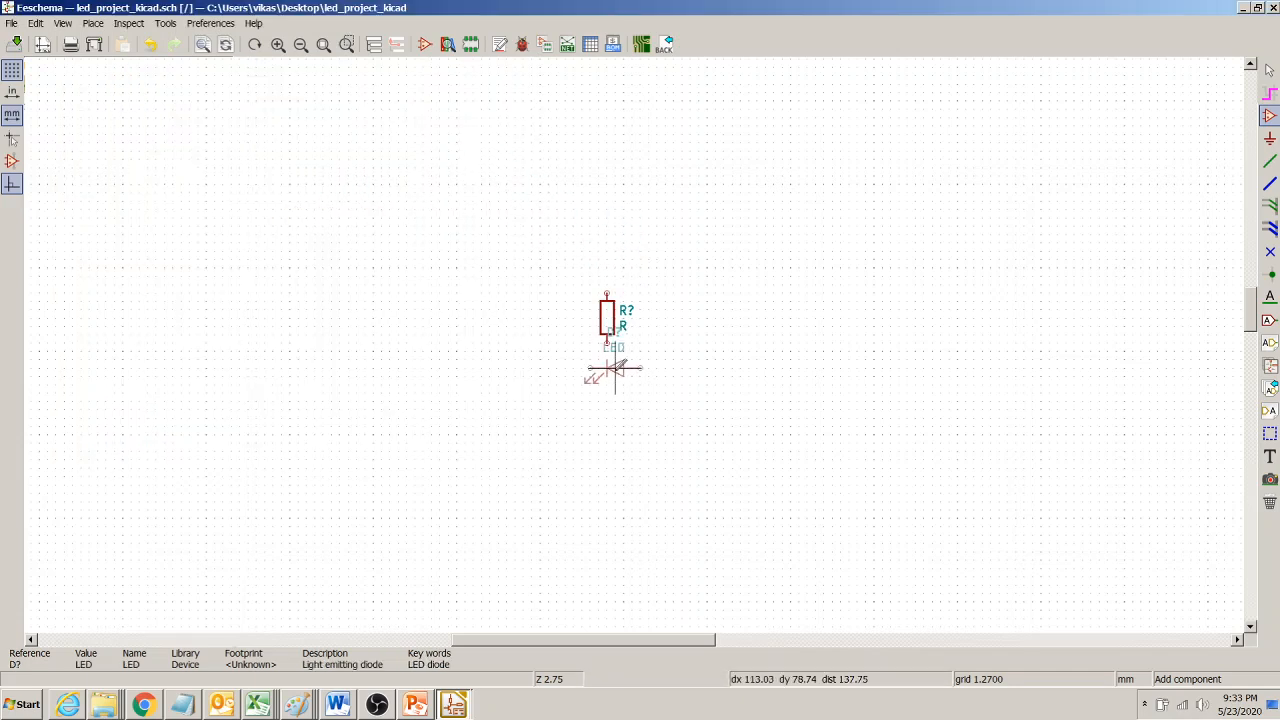
click(655, 393)
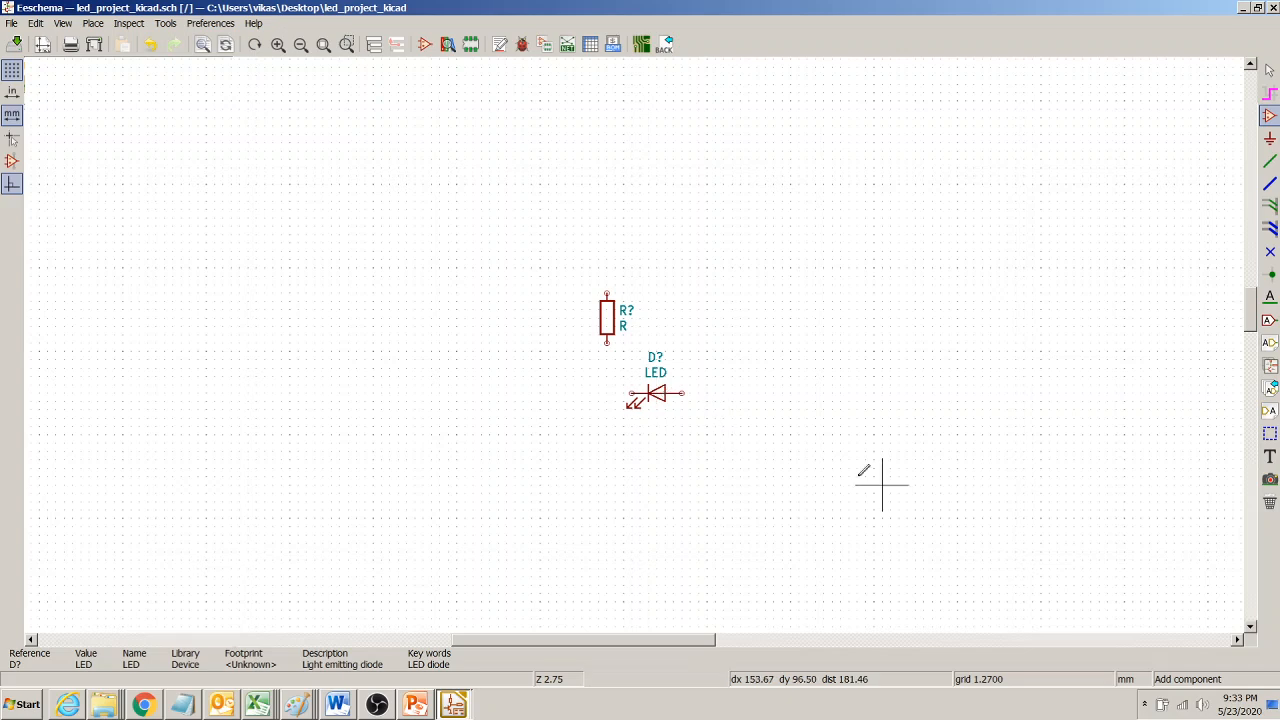
right_click(422, 290)
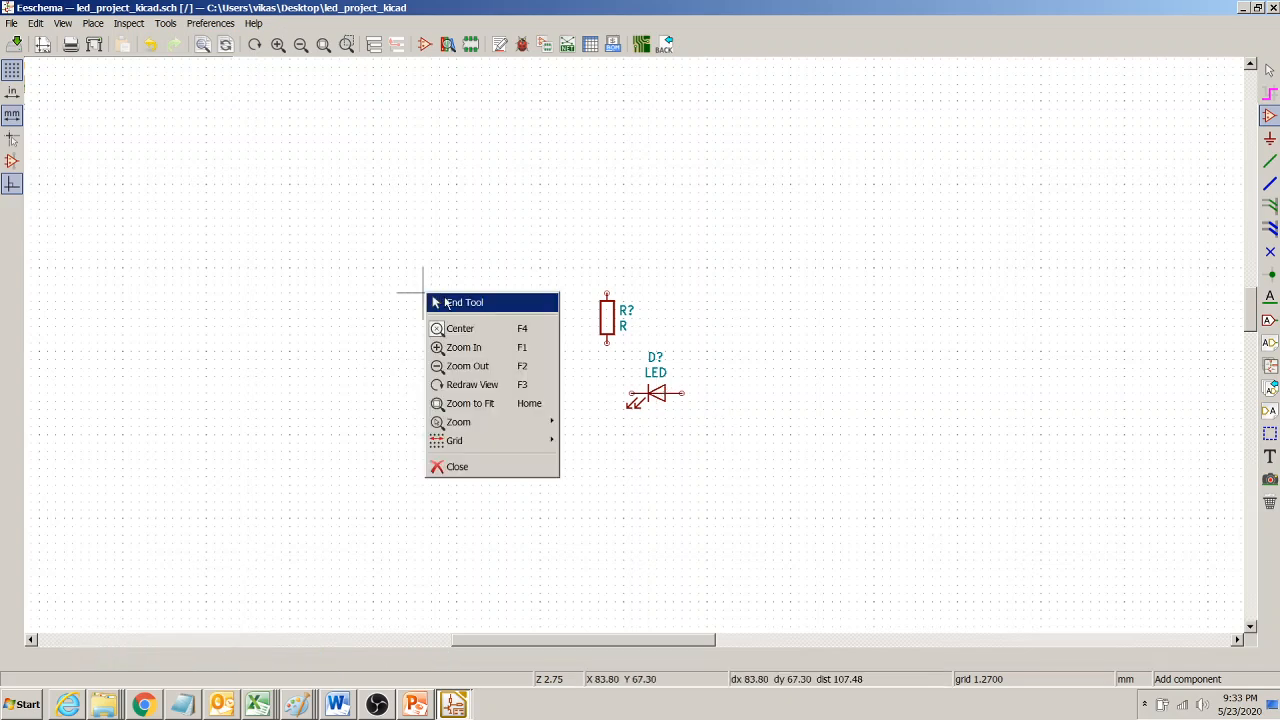
click(447, 300)
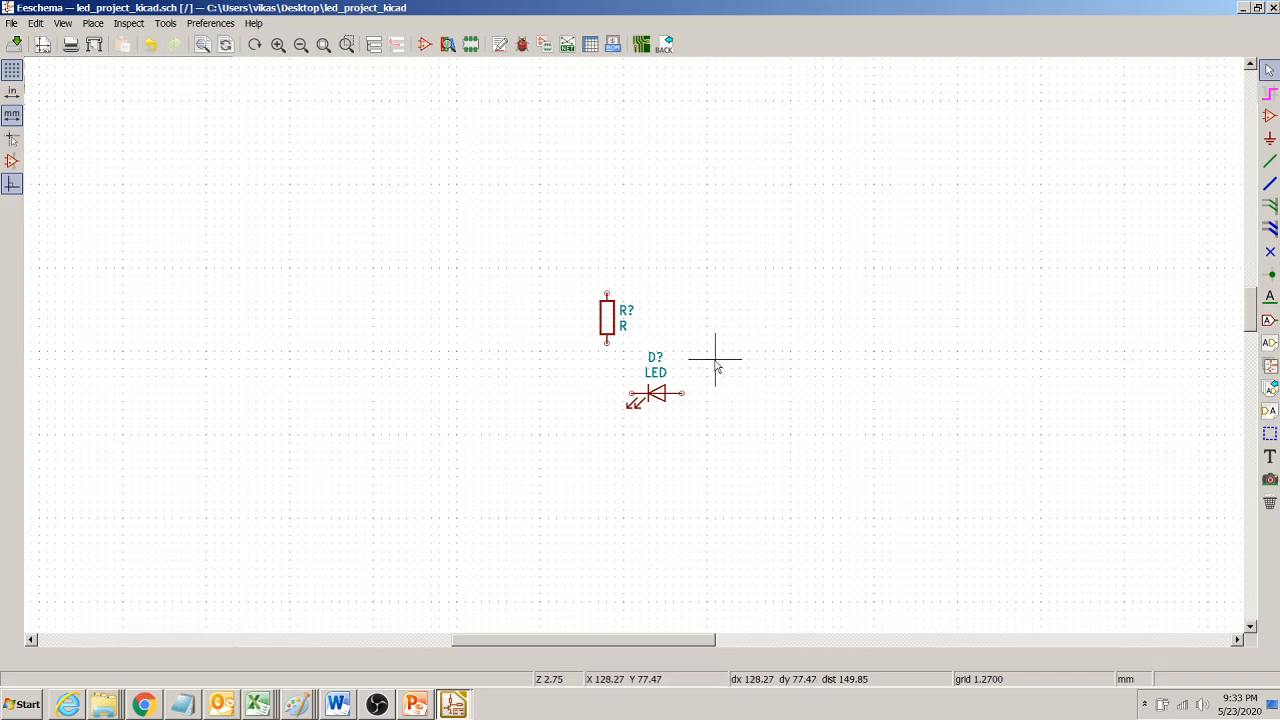
Step: Rotate the LED until it stands vertically with its cathode down, and move it directly below the resistor
click(661, 398)
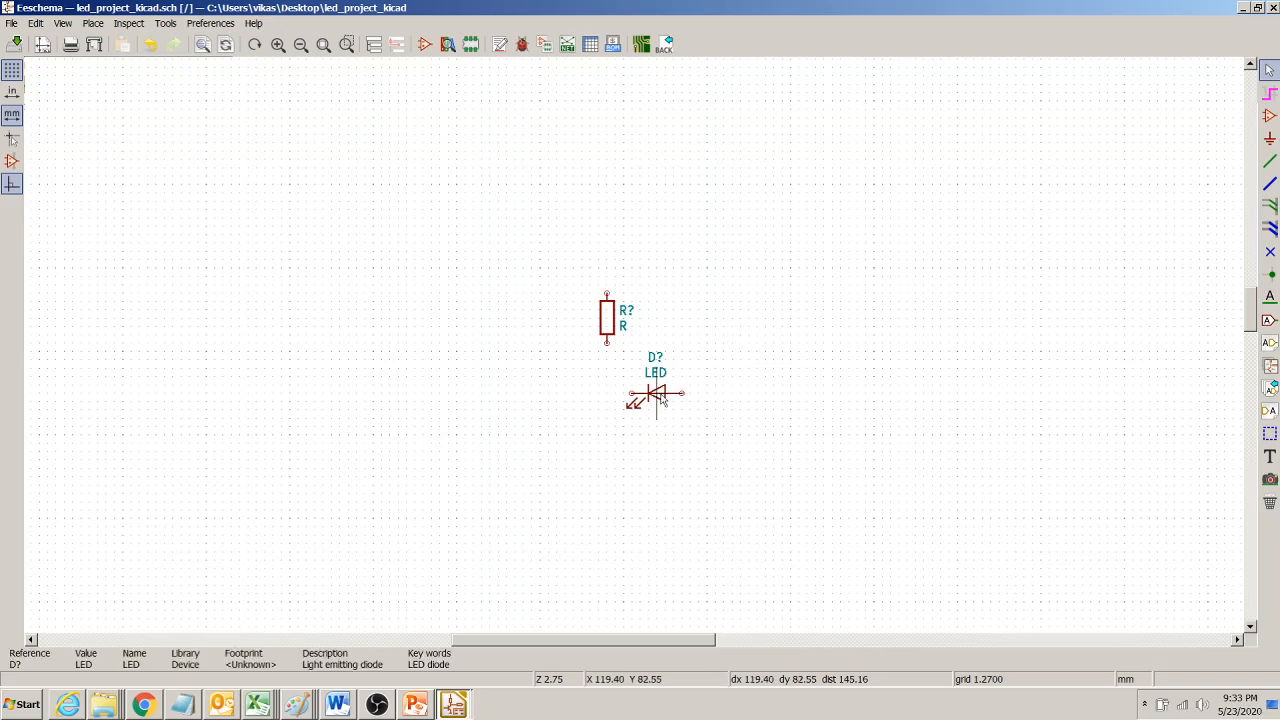
key(r)
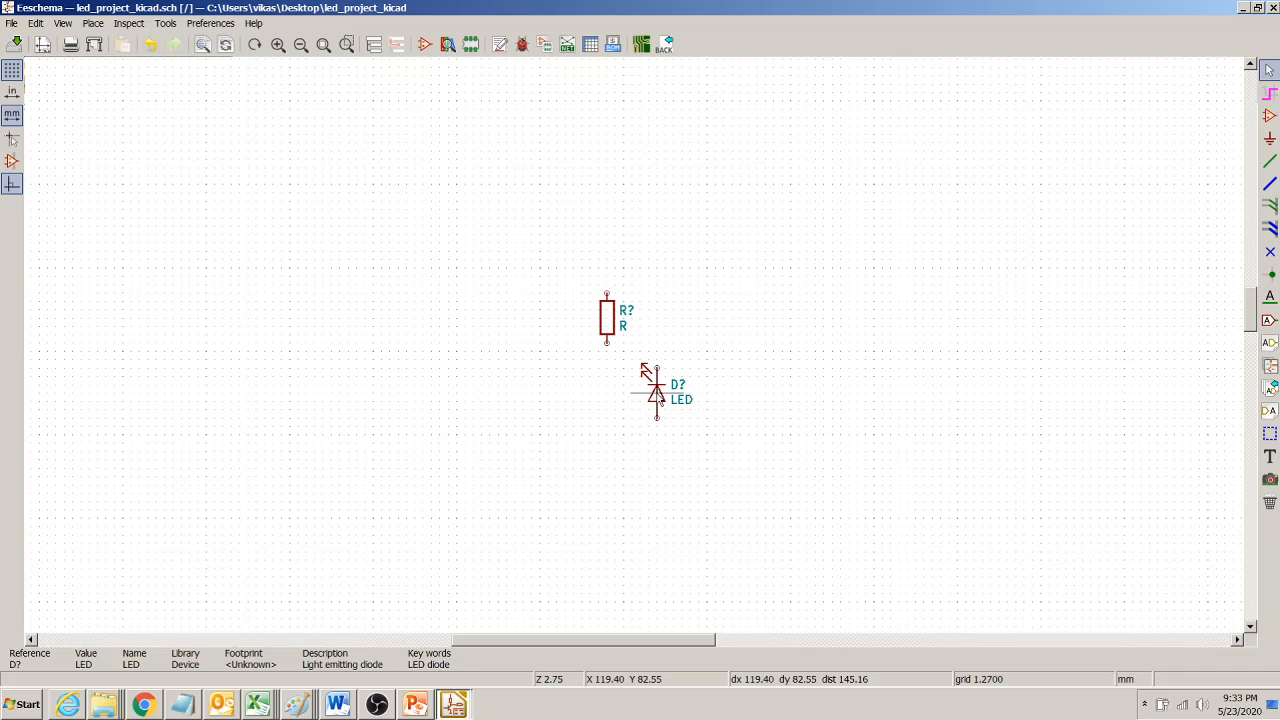
key(r)
key(r)
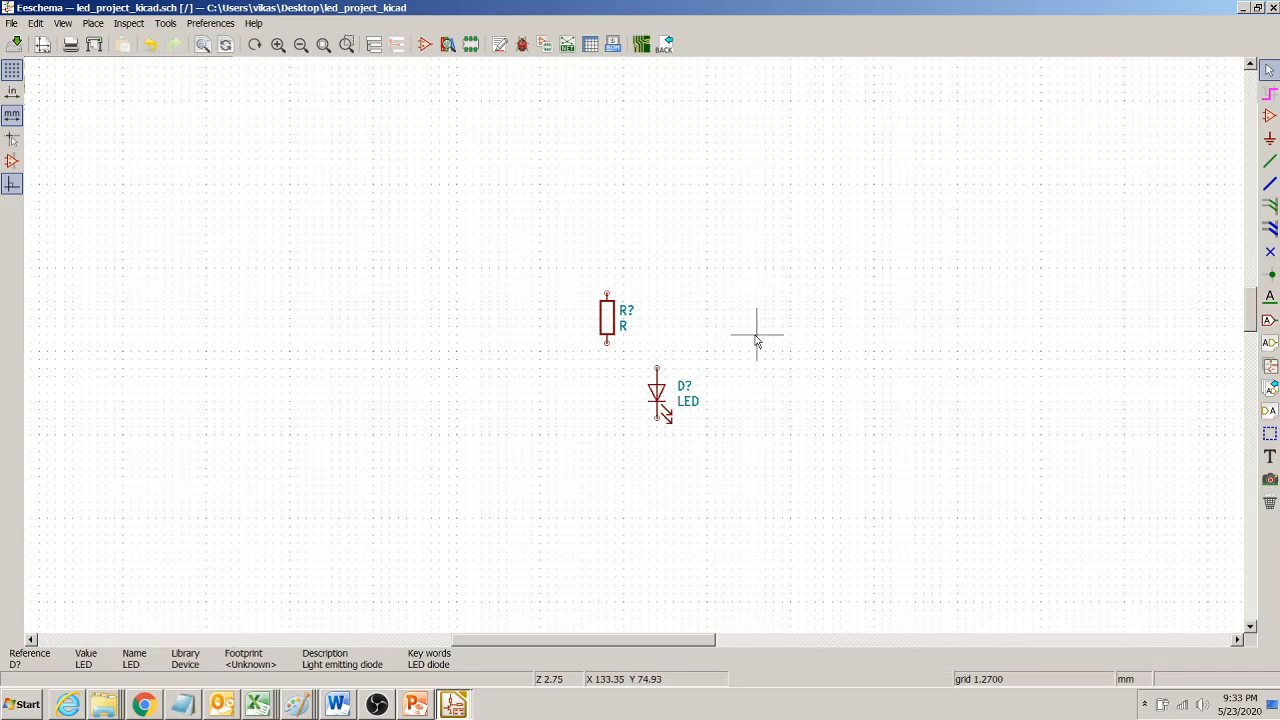
click(658, 399)
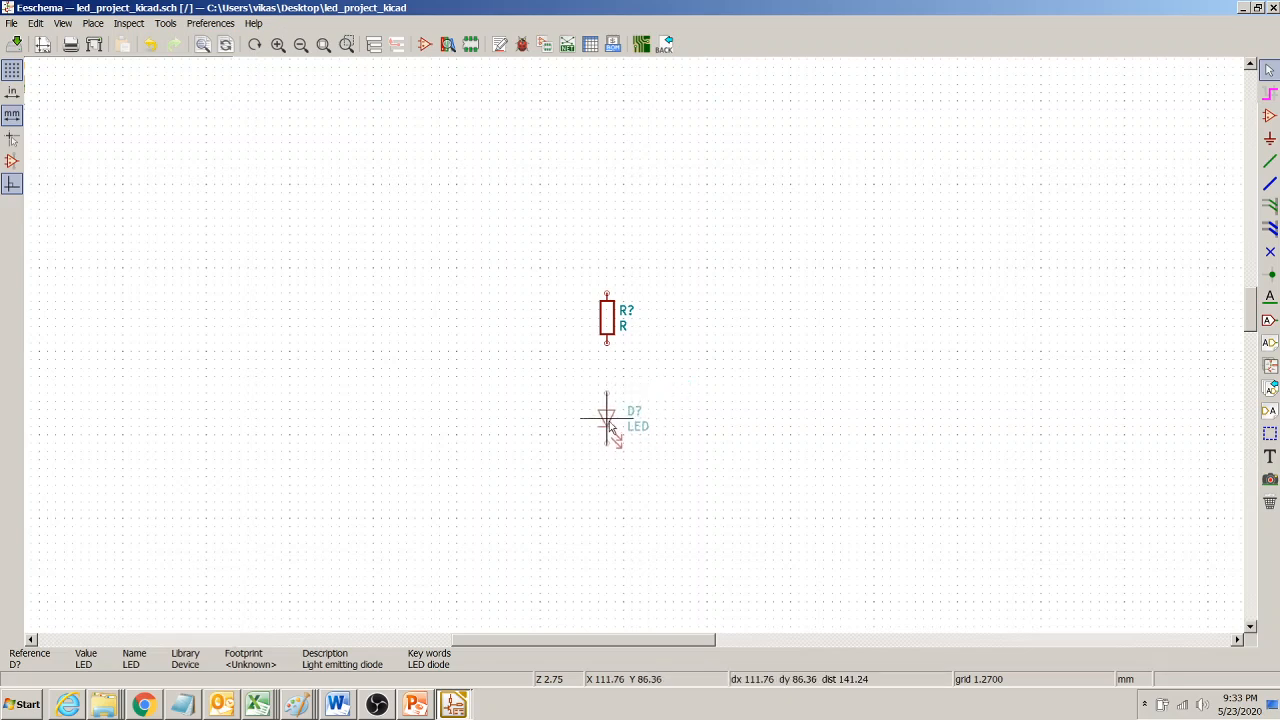
click(609, 423)
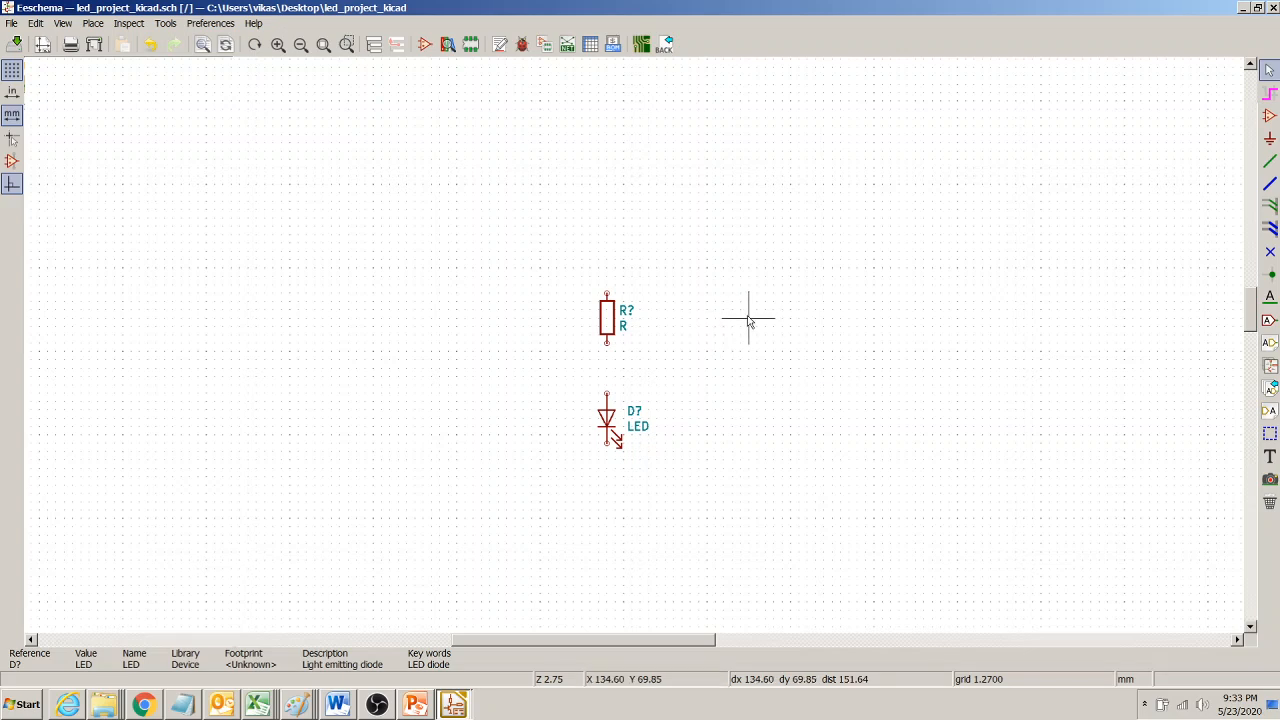
Step: Move the resistor slightly down, closer to the LED and still in line with it
click(611, 321)
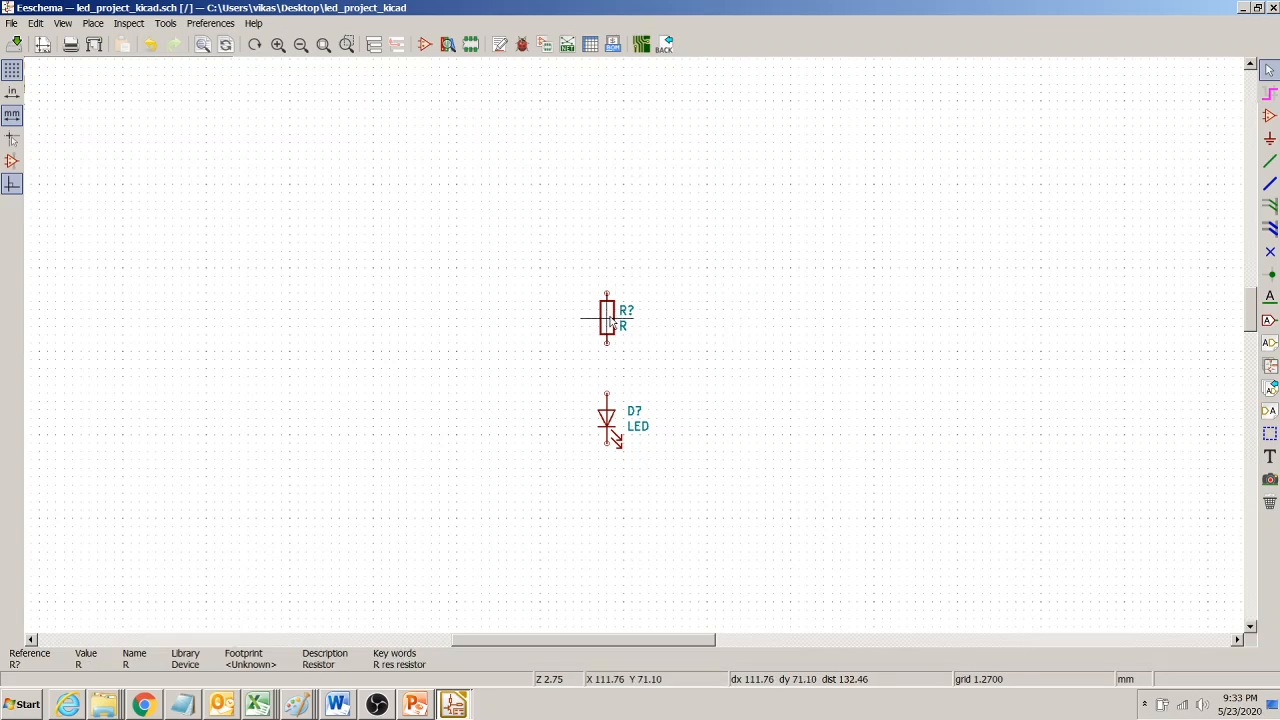
key(m)
click(607, 333)
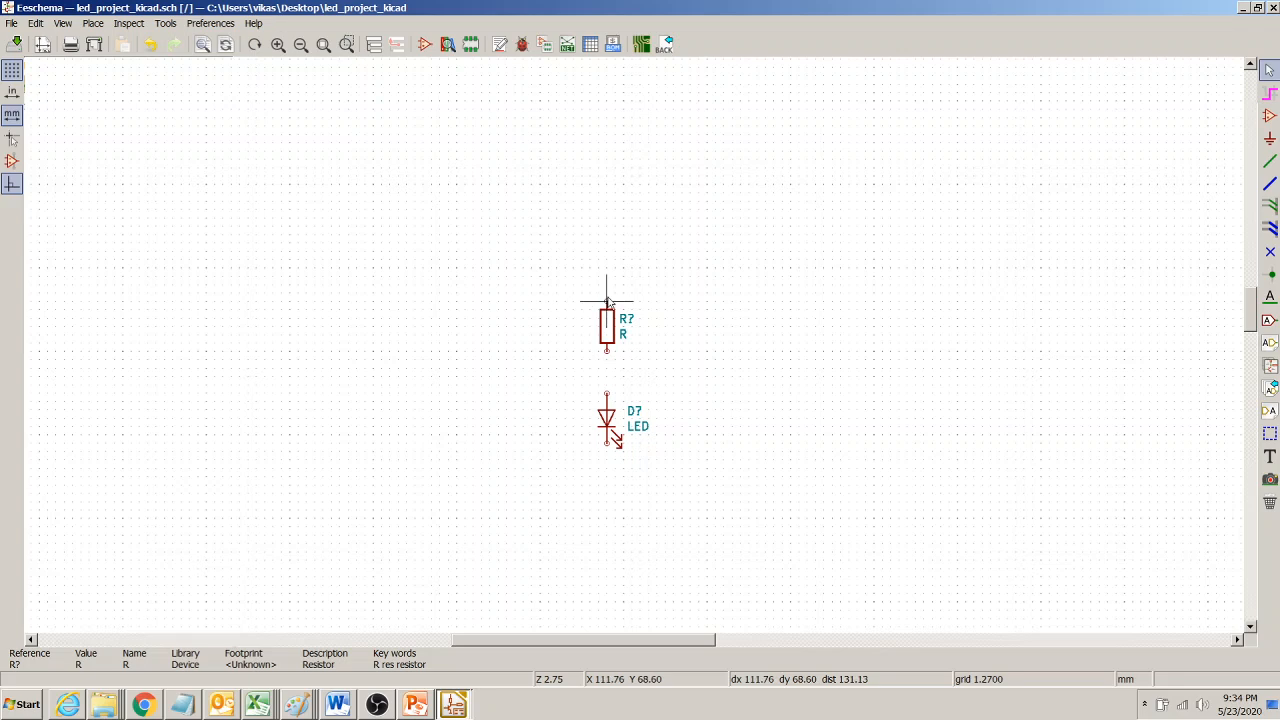
Step: Place a VCC power port directly above the resistor, in line with its upper pin
click(91, 24)
click(112, 60)
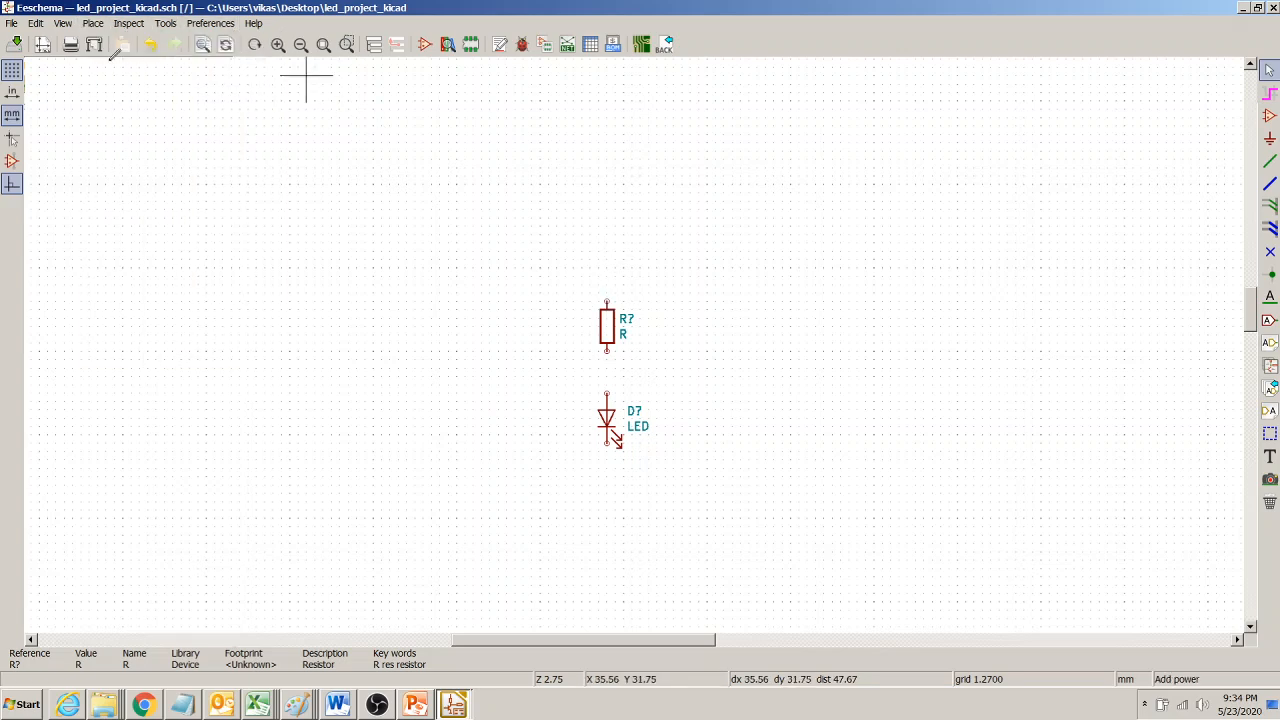
click(371, 224)
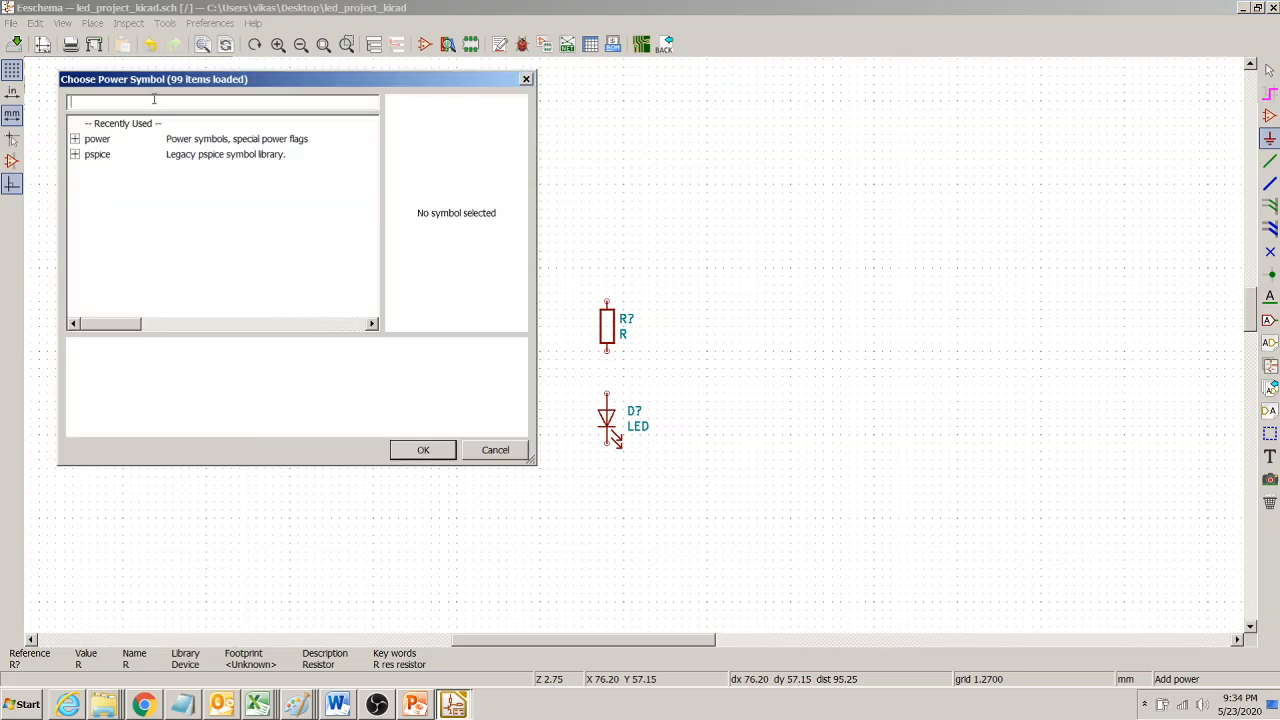
text(VCC)
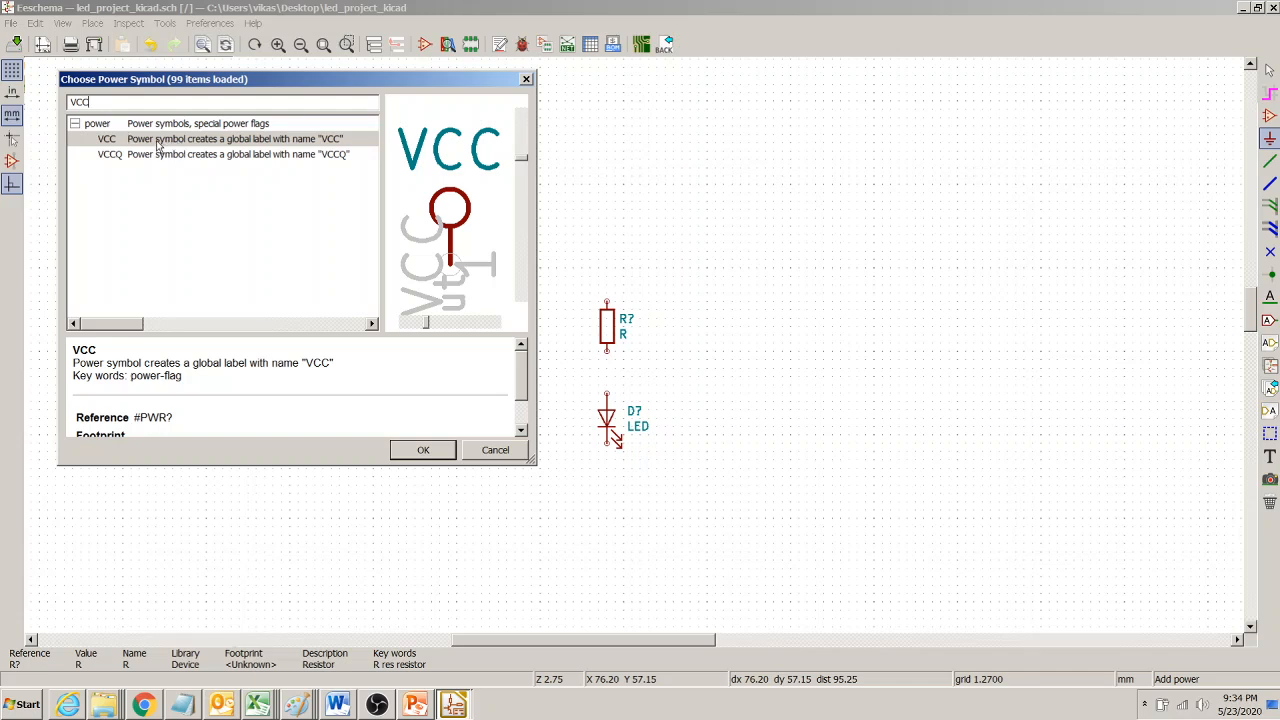
click(158, 145)
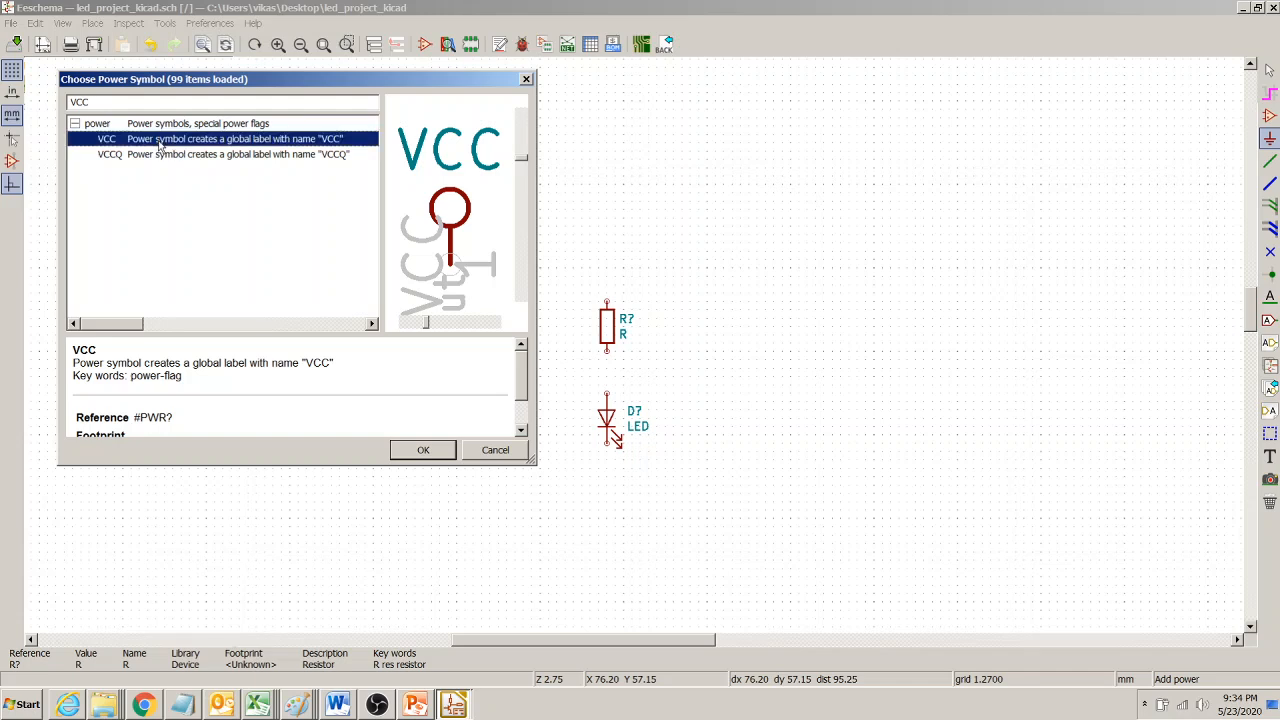
click(422, 451)
scroll(634, 157, up, 1)
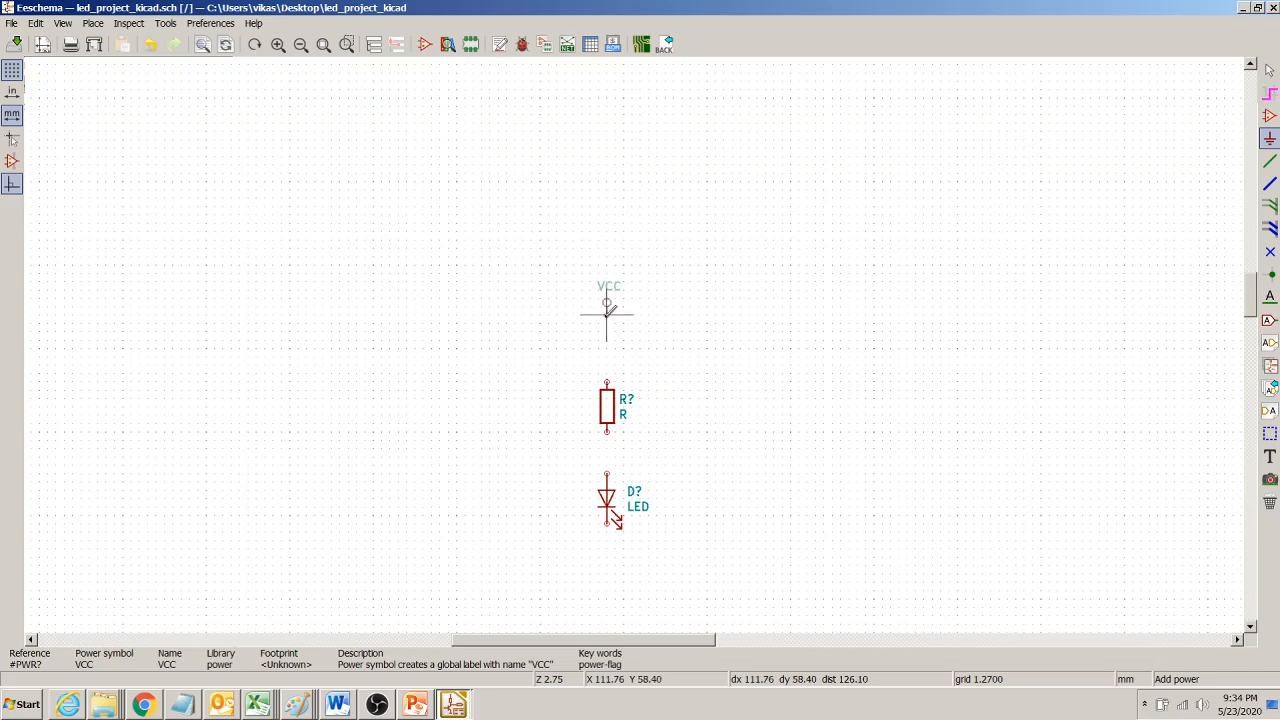
click(607, 347)
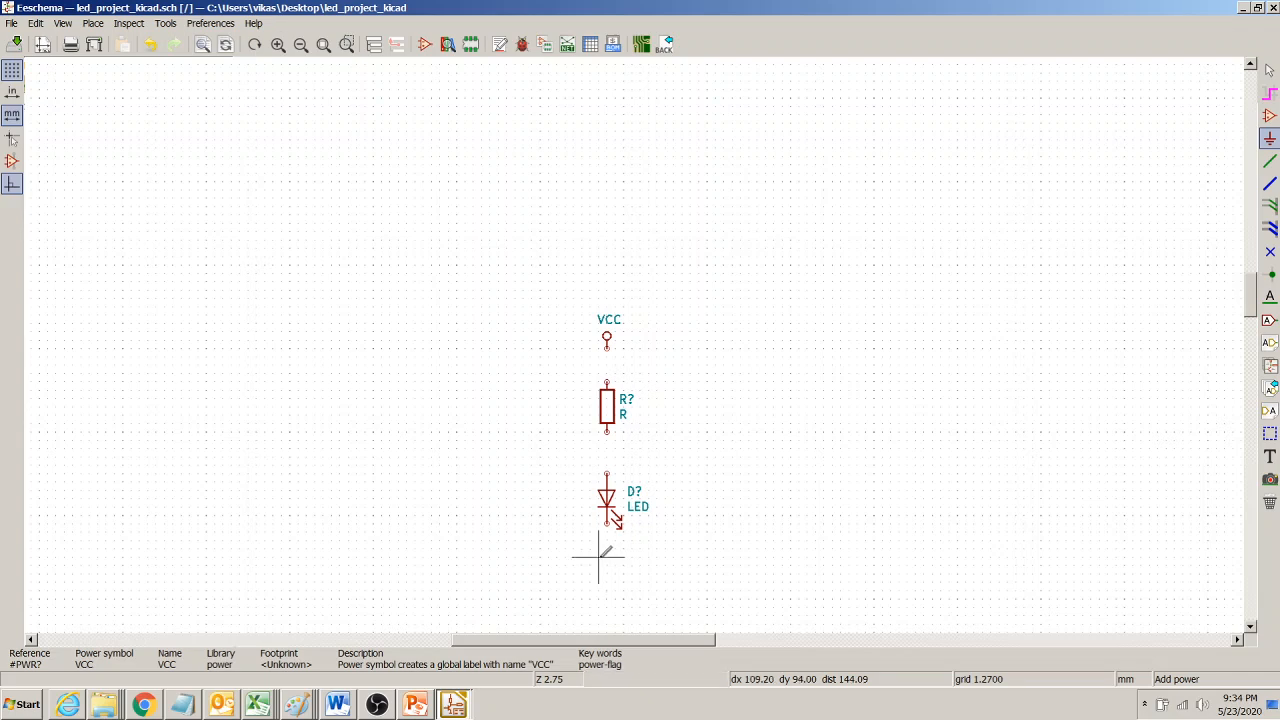
Step: Place a GND power port directly below the LED, in line with its lower pin, and end the placement tool
click(93, 23)
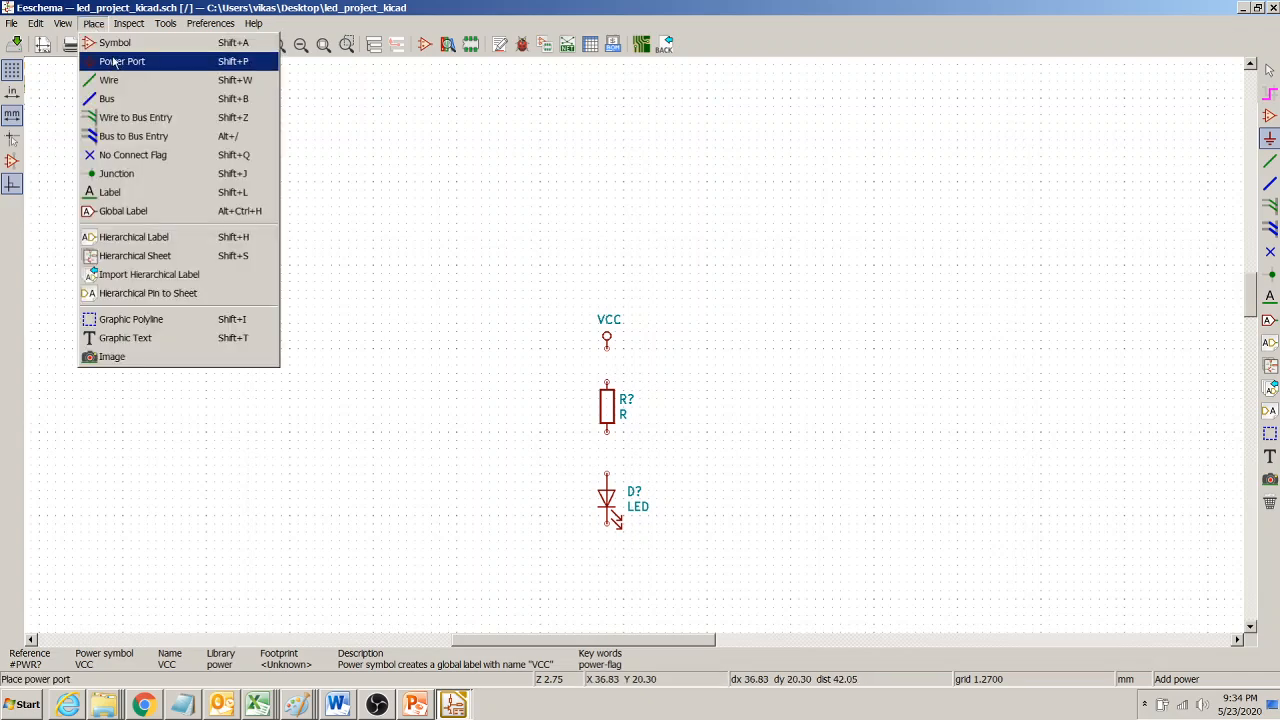
click(118, 62)
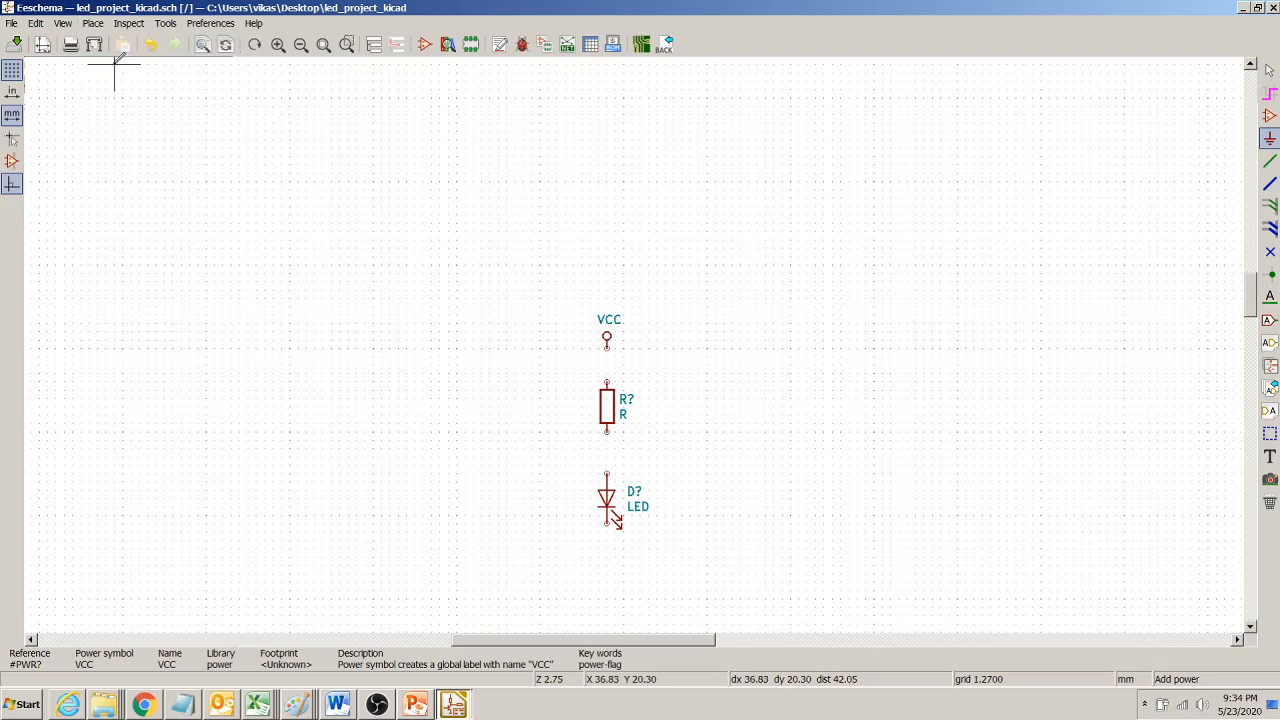
click(202, 168)
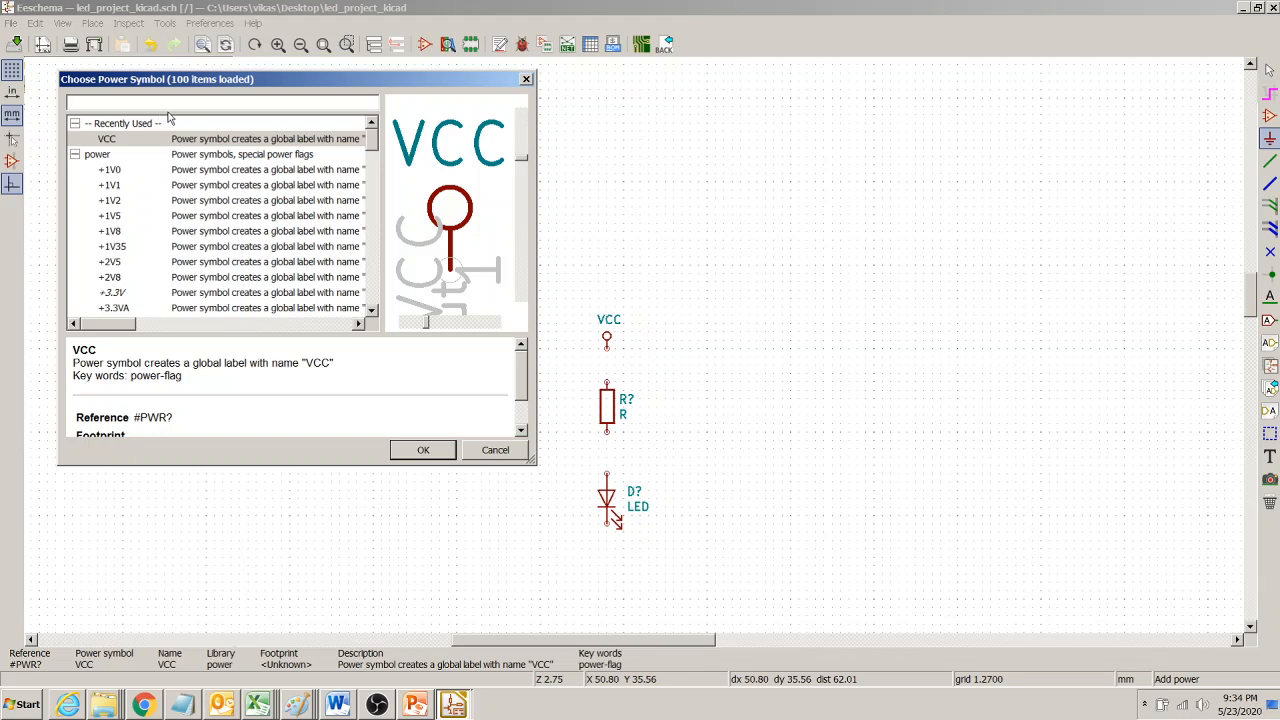
text(GND)
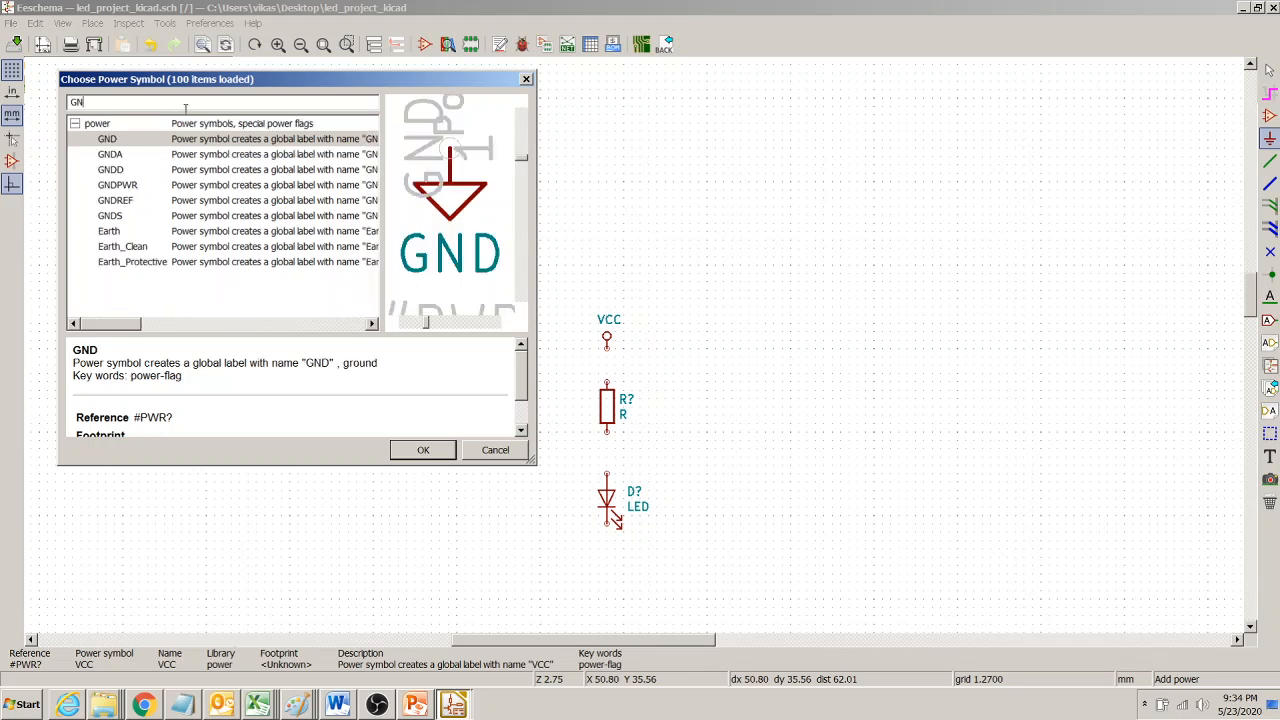
click(139, 145)
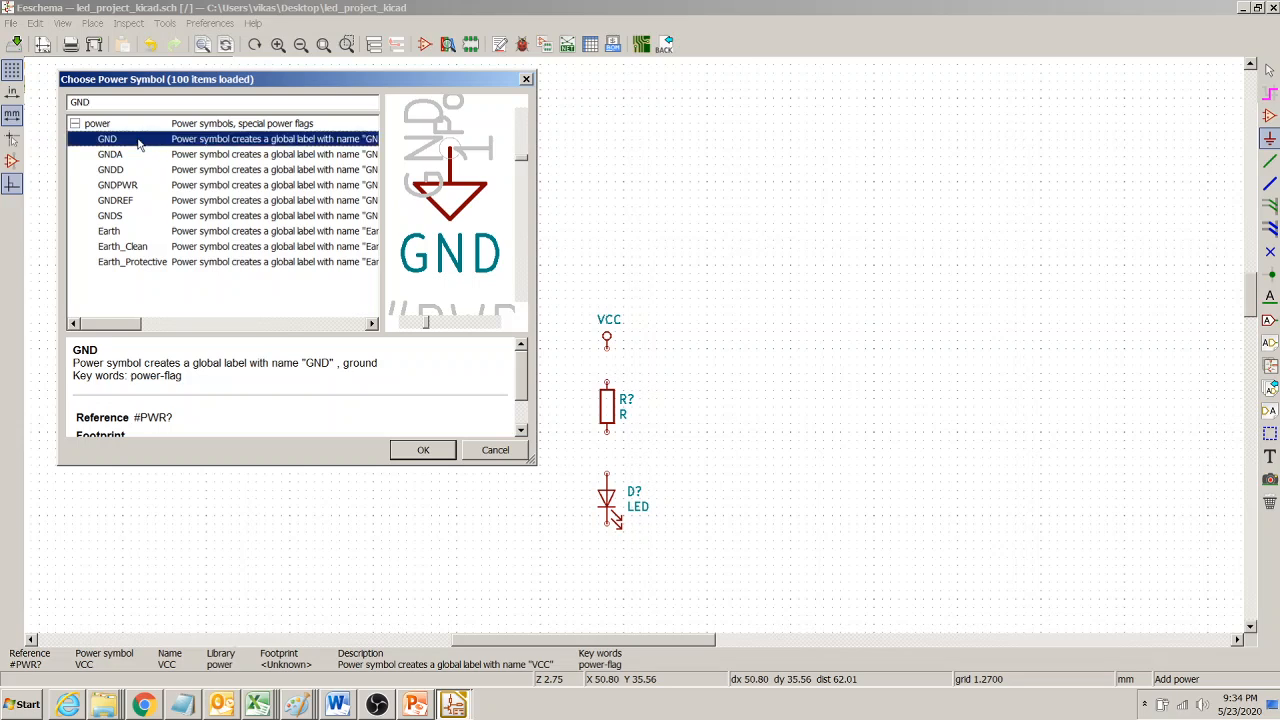
click(423, 451)
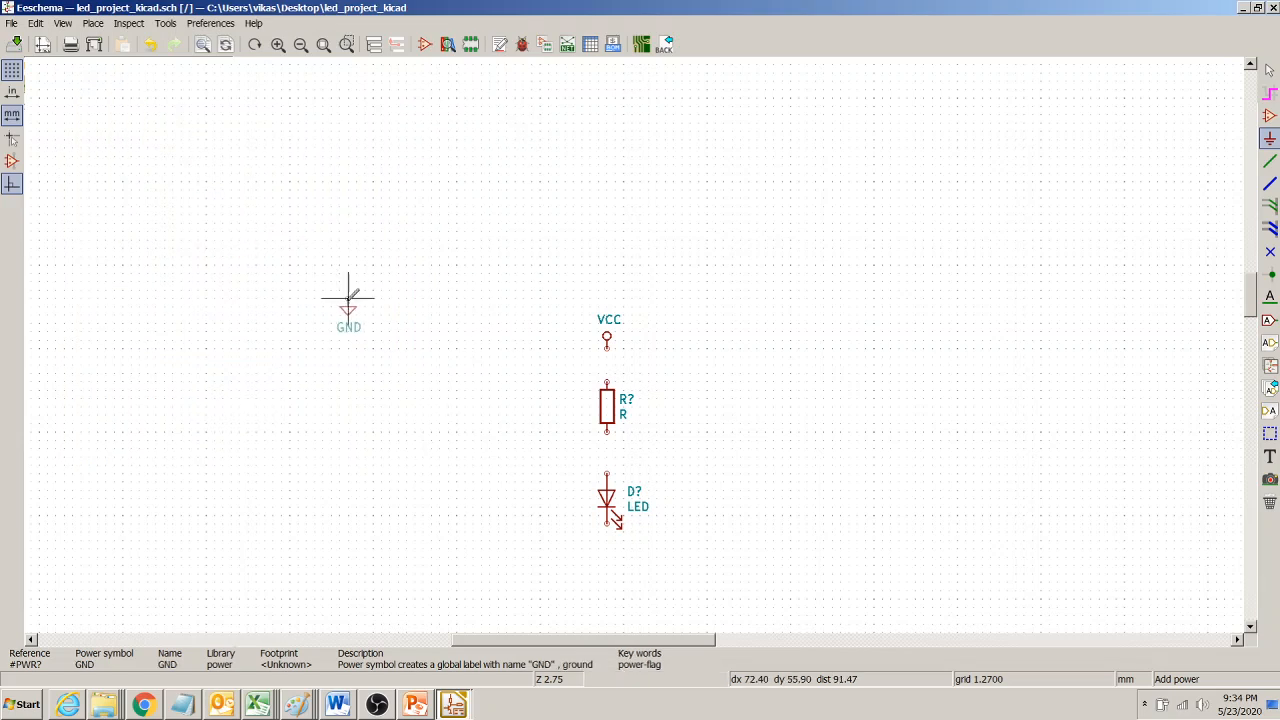
click(606, 573)
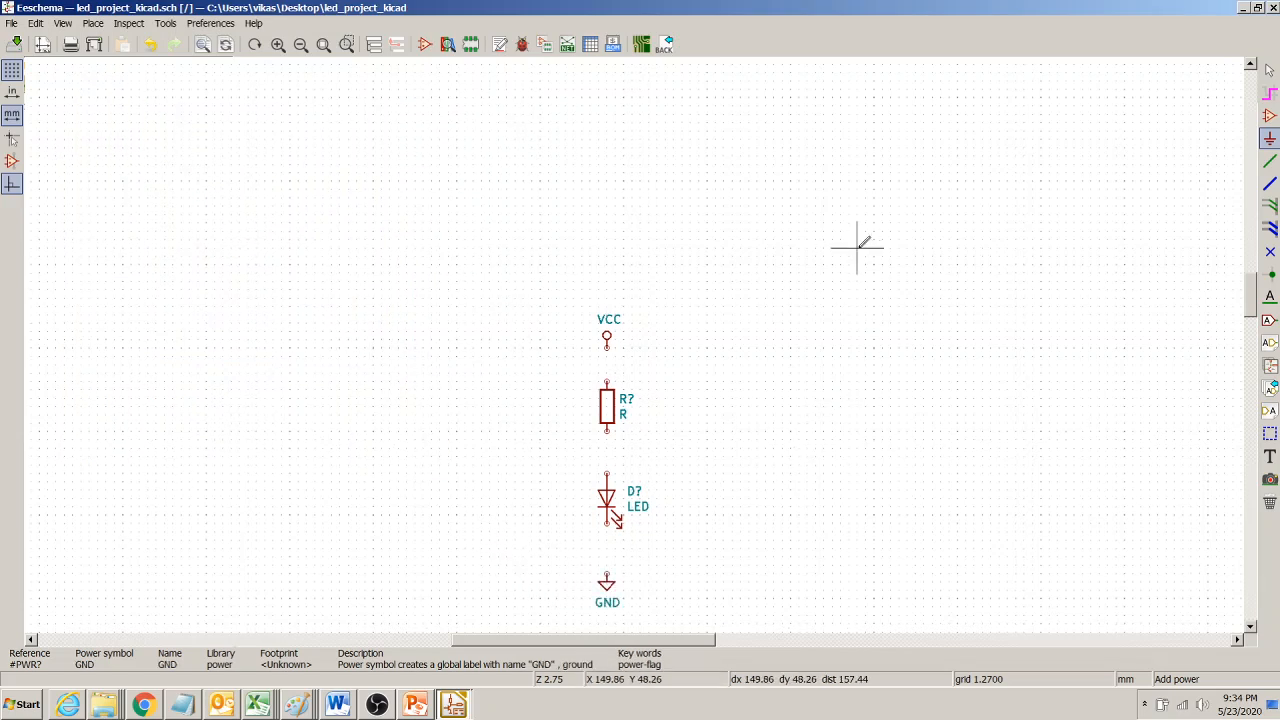
key(Escape)
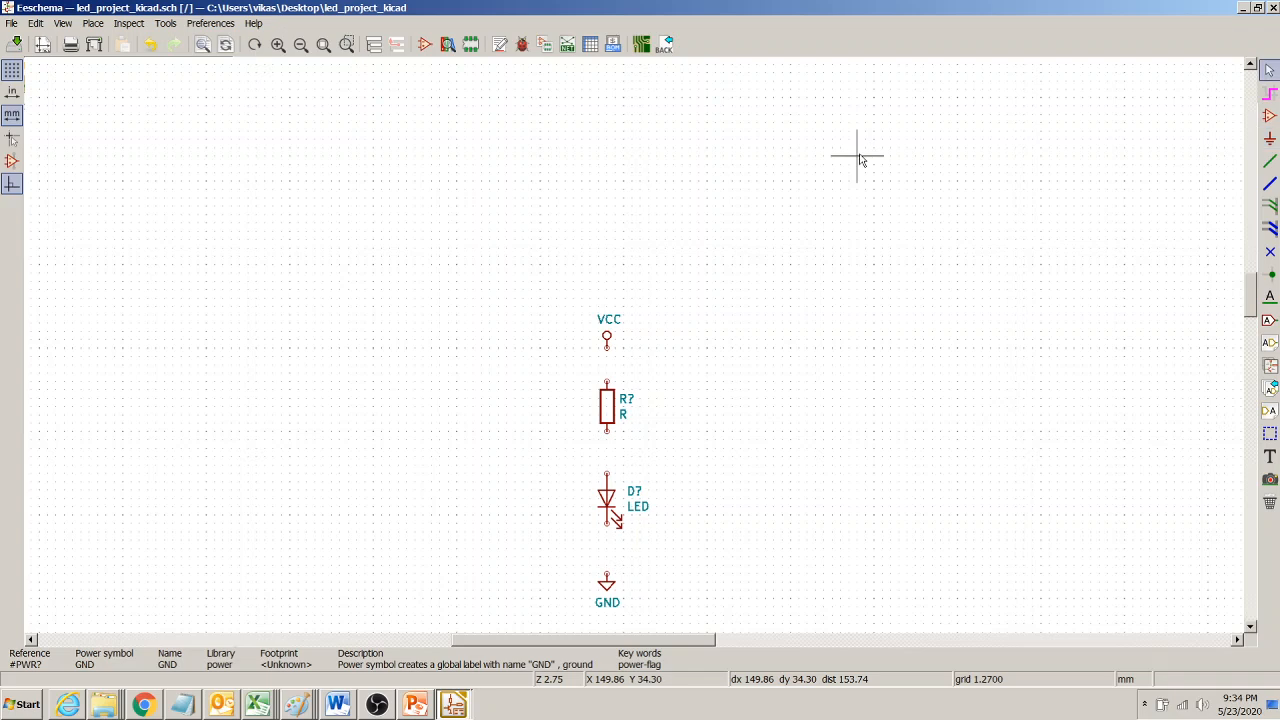
Step: Draw a wire from the VCC port's pin to the resistor's upper pin
drag(1254, 308, 1254, 322)
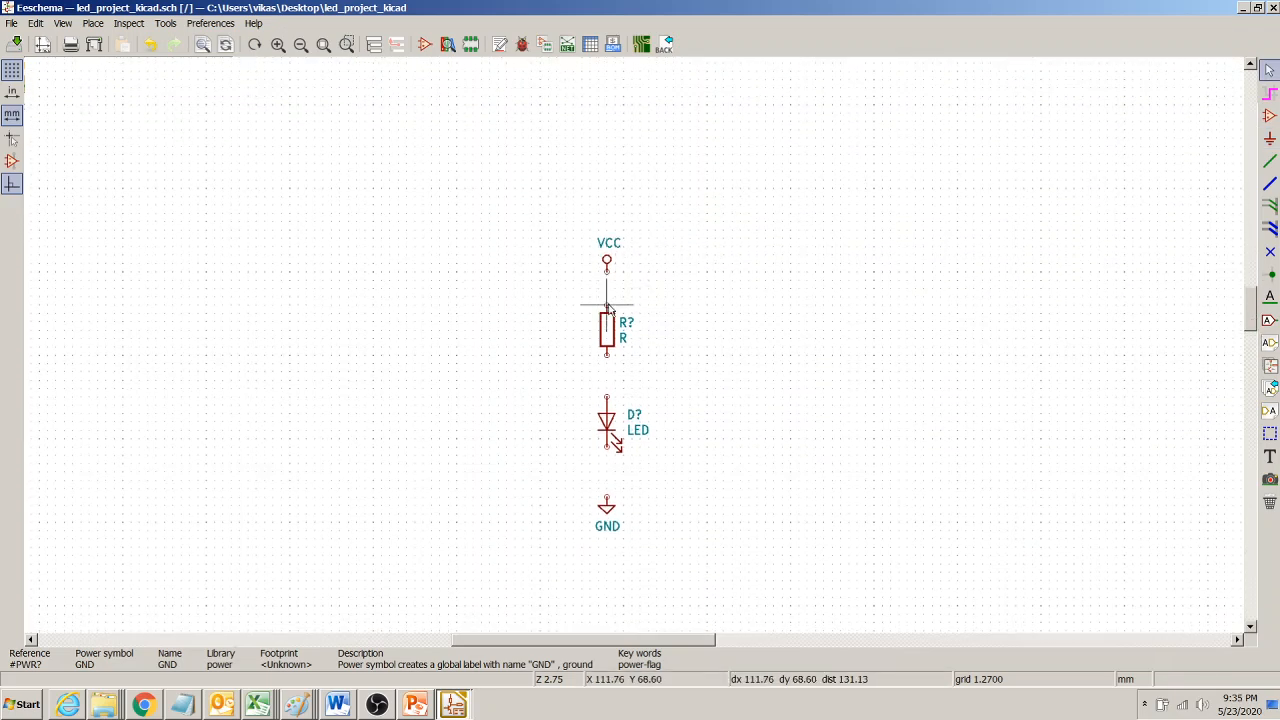
click(1270, 163)
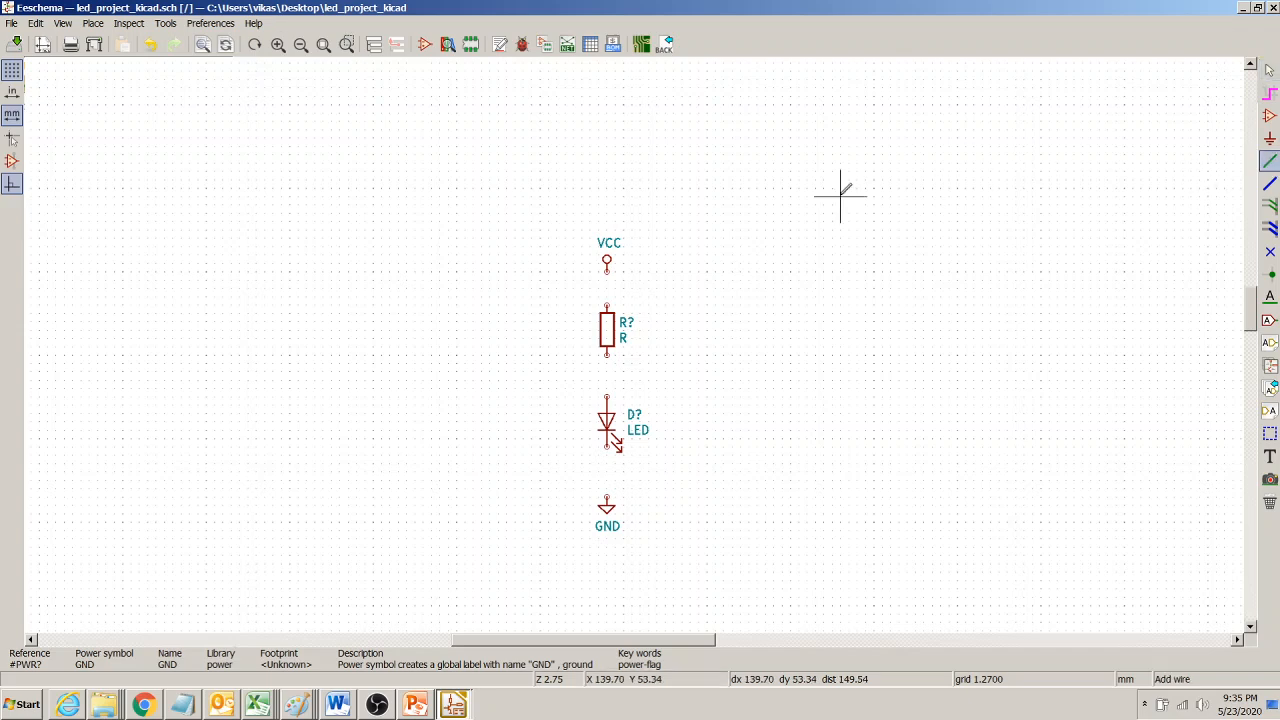
click(606, 268)
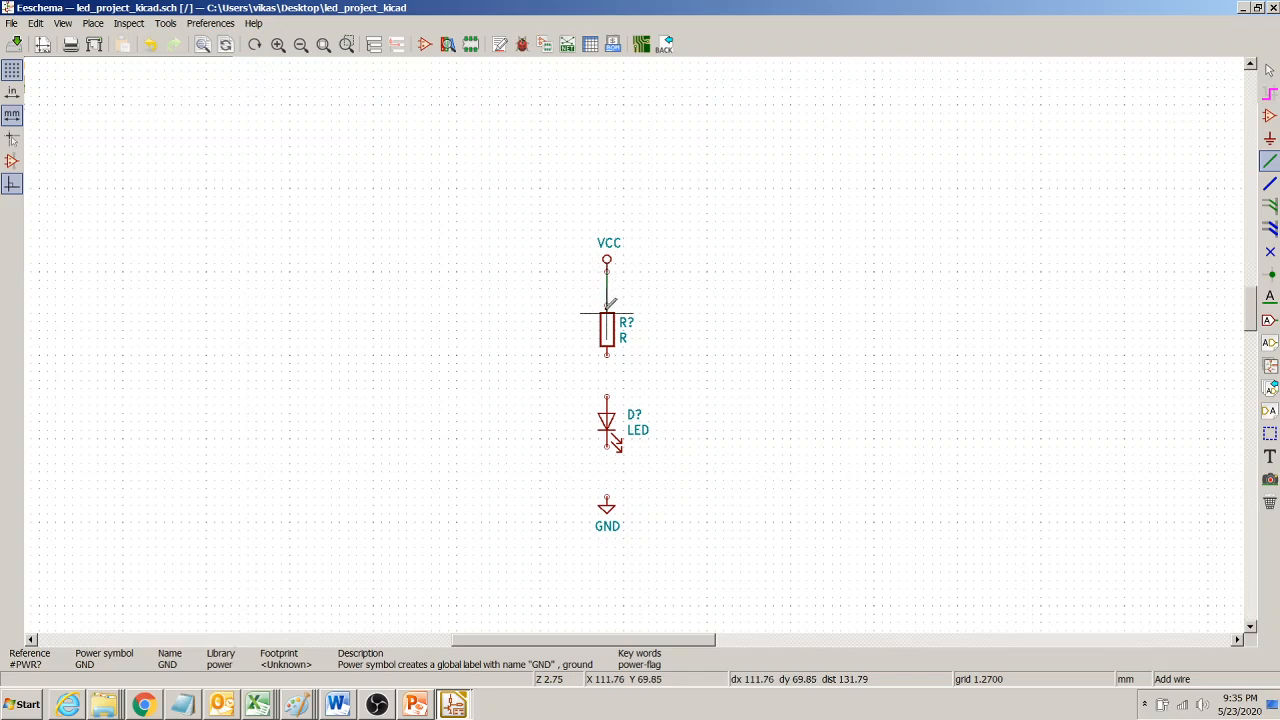
click(607, 304)
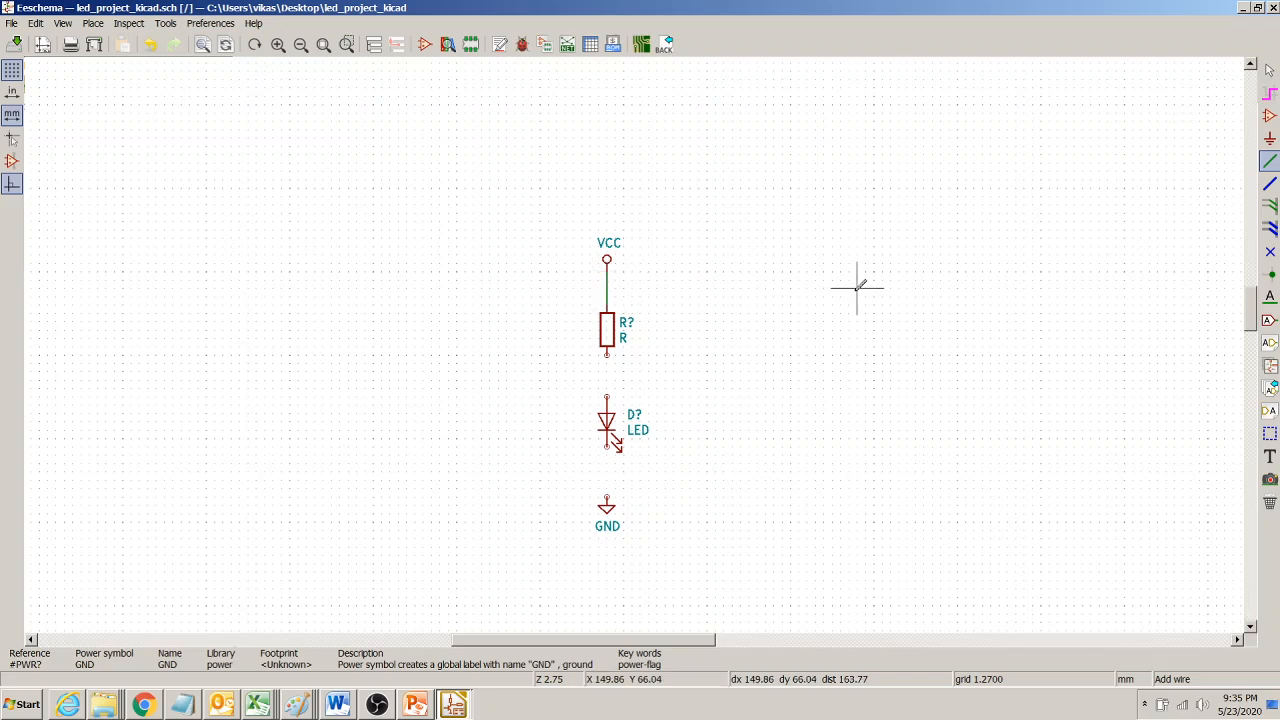
Step: Draw a wire from the resistor's lower pin to the LED's upper pin
right_click(789, 271)
click(823, 280)
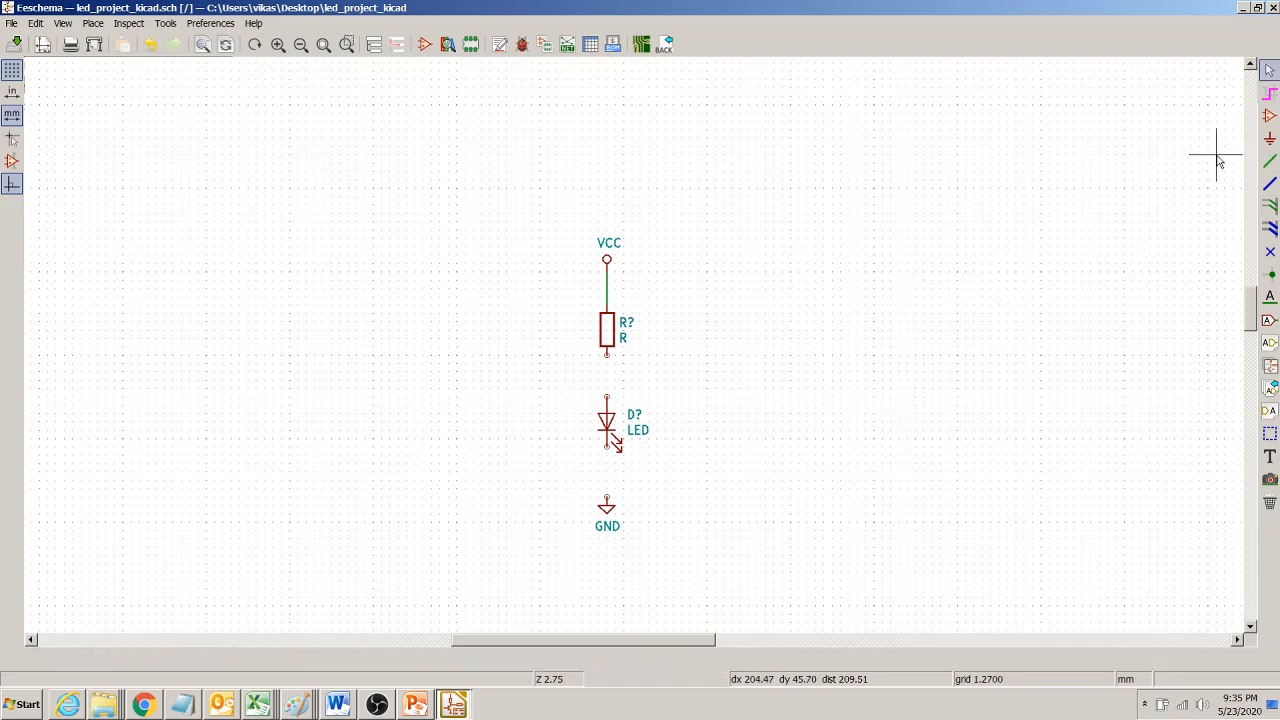
click(1270, 160)
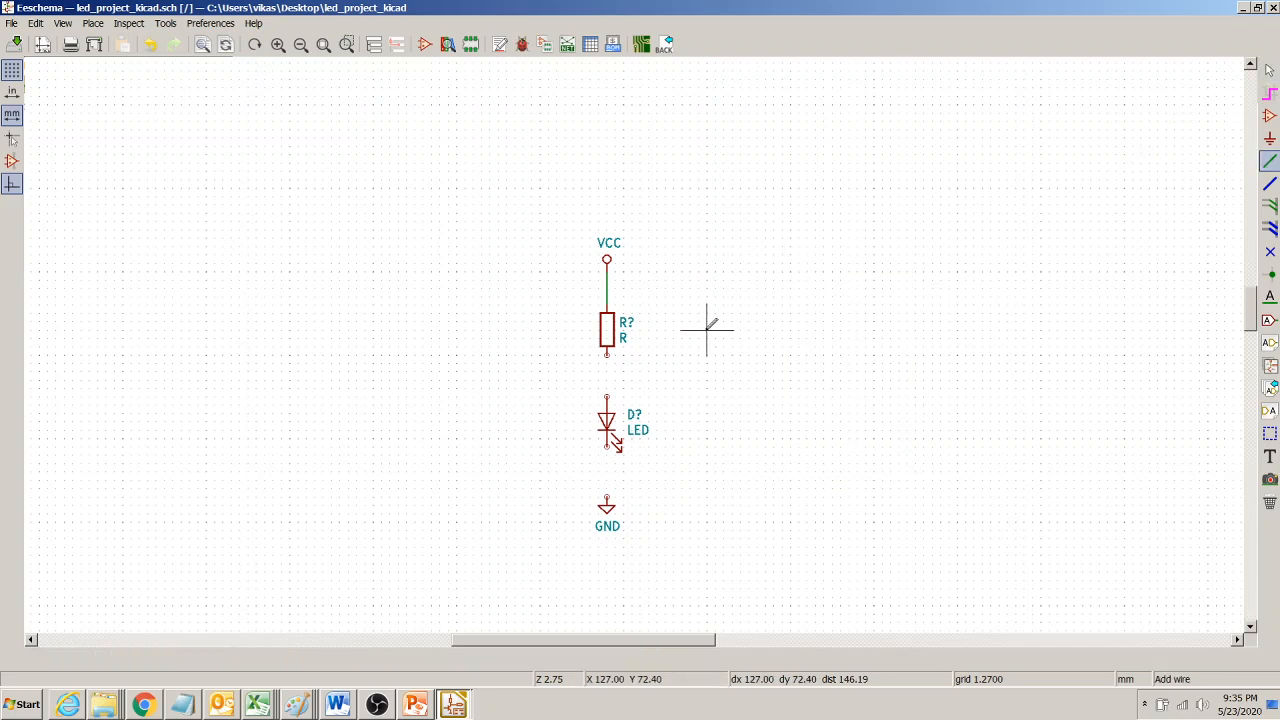
click(606, 354)
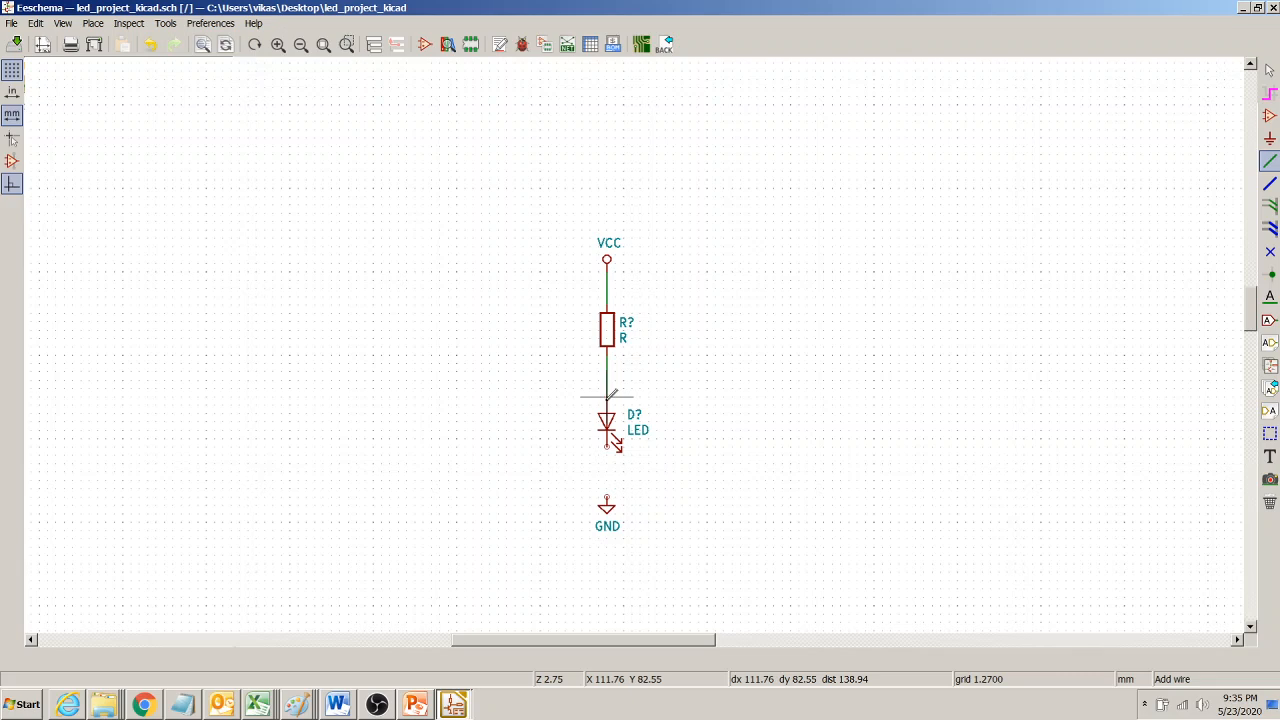
click(606, 397)
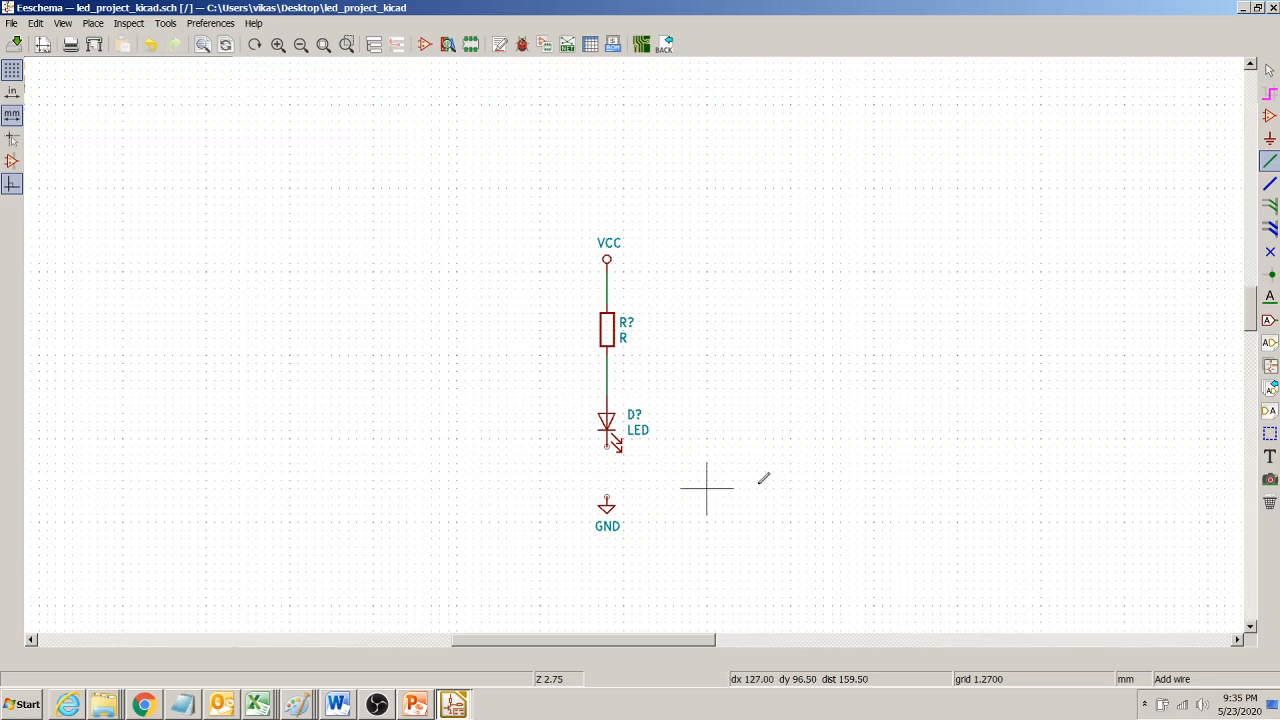
Step: Wire the LED's lower pin to the GND port and end the wire tool
click(607, 445)
click(607, 497)
right_click(817, 252)
click(840, 266)
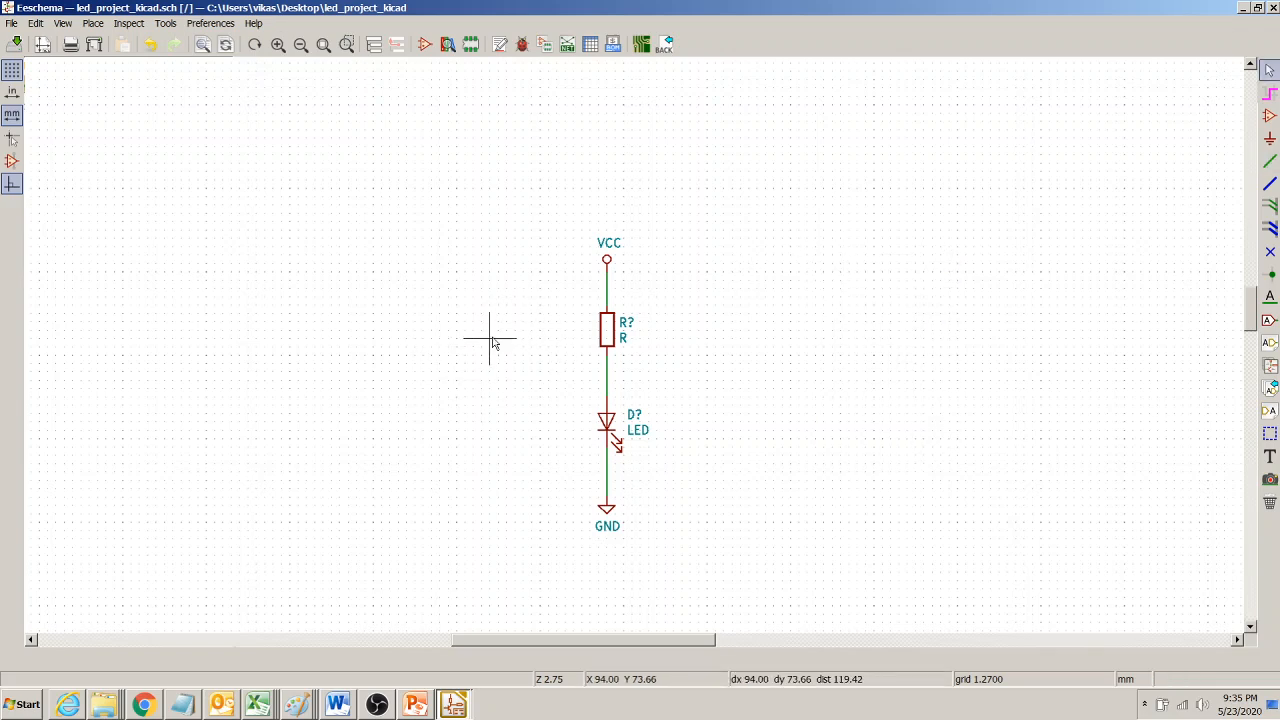
Step: Start adding a component in the empty area beside the circuit and expand the Connector library in the symbol chooser
click(93, 23)
click(110, 43)
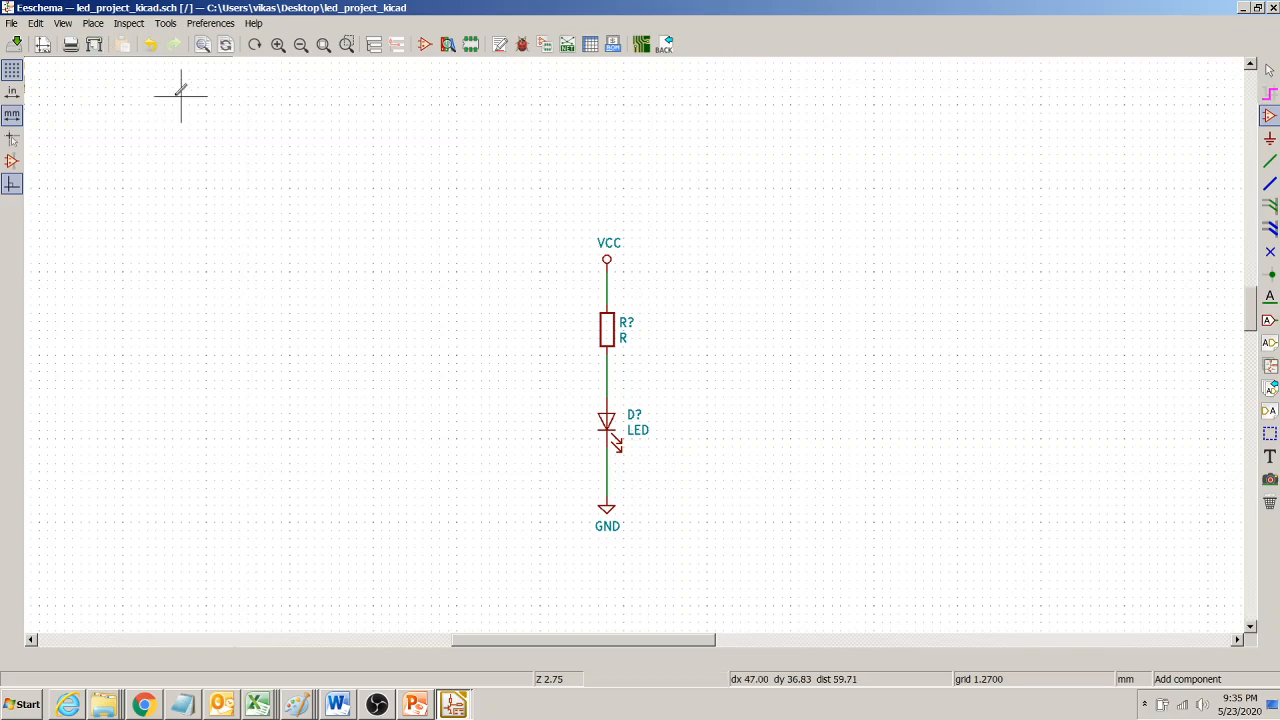
click(265, 212)
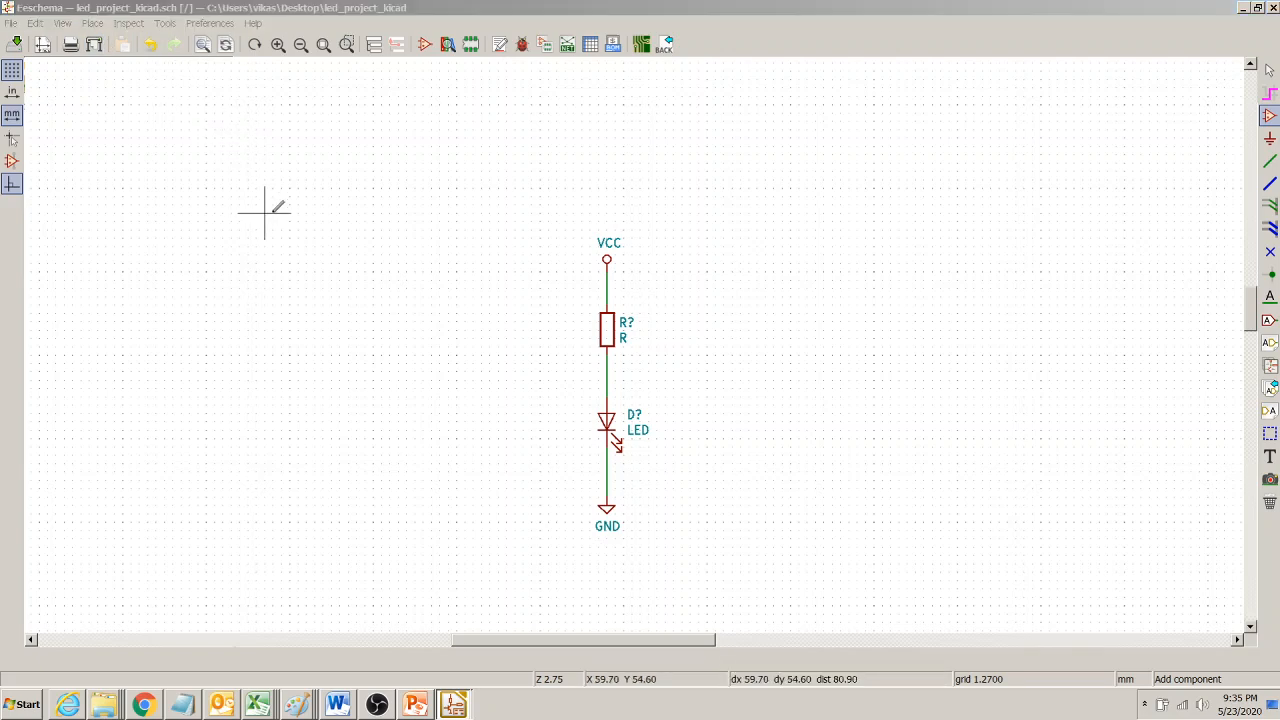
scroll(370, 145, down, 8)
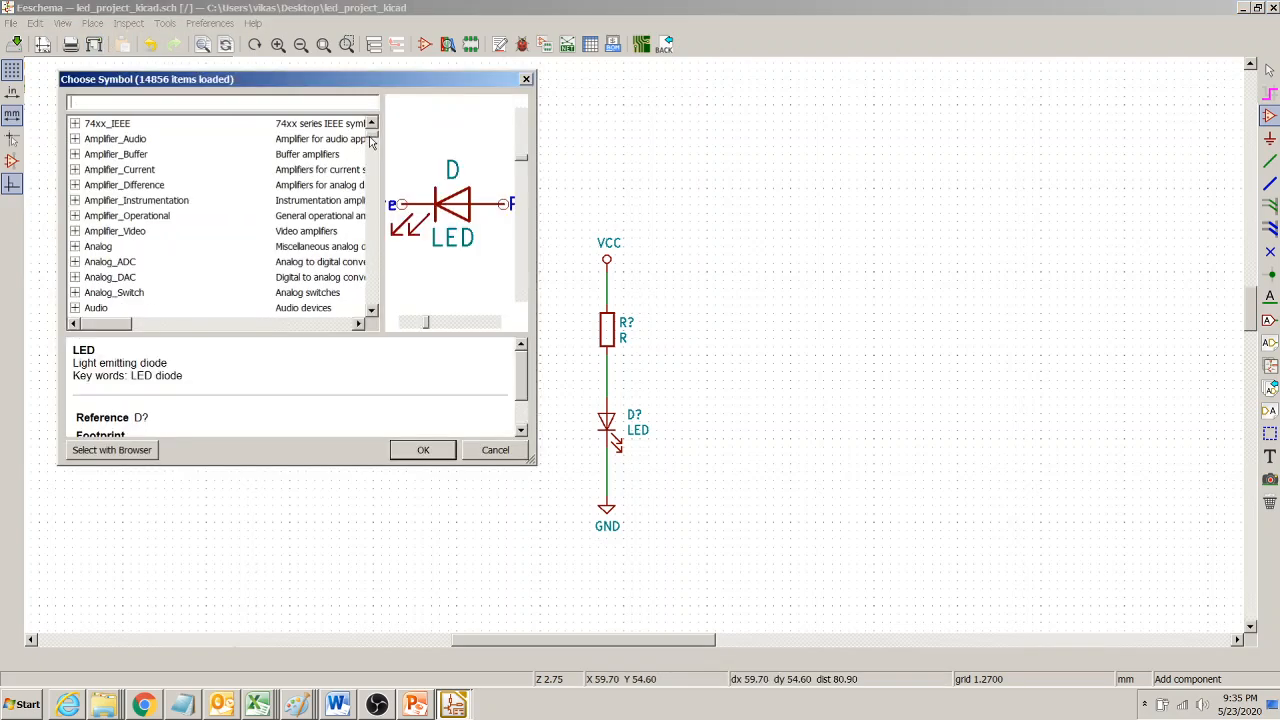
click(370, 123)
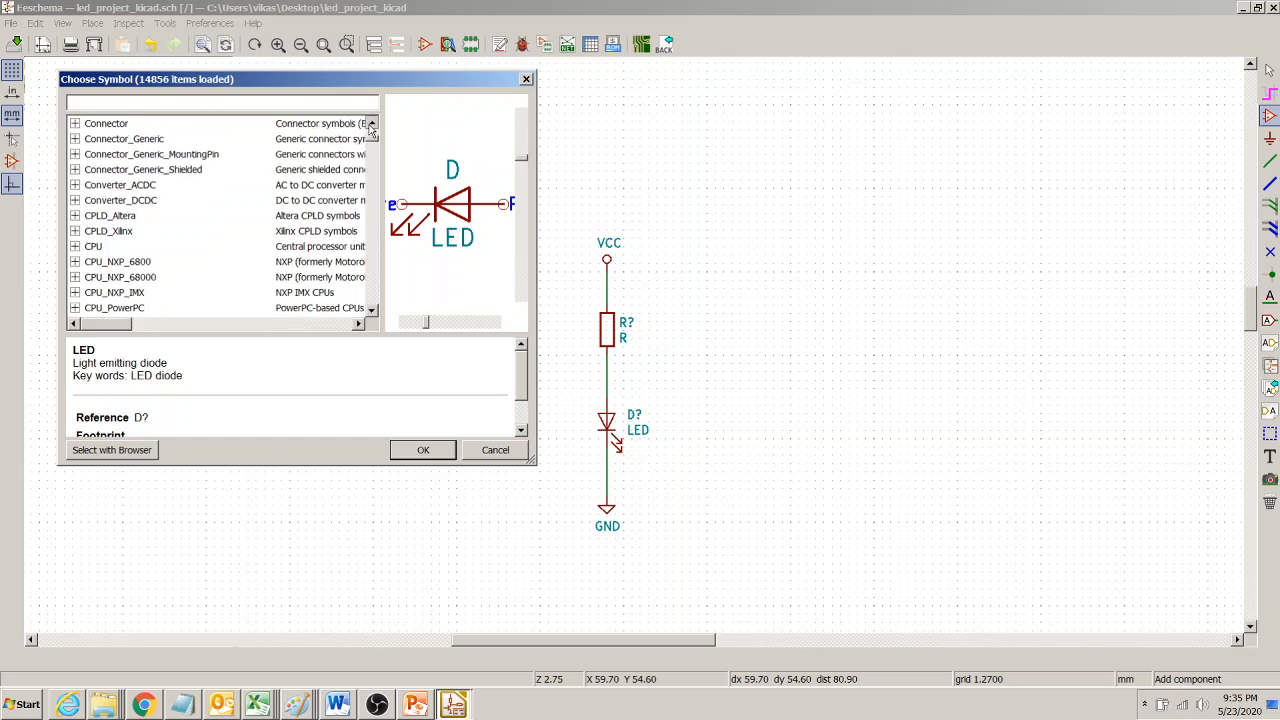
click(75, 155)
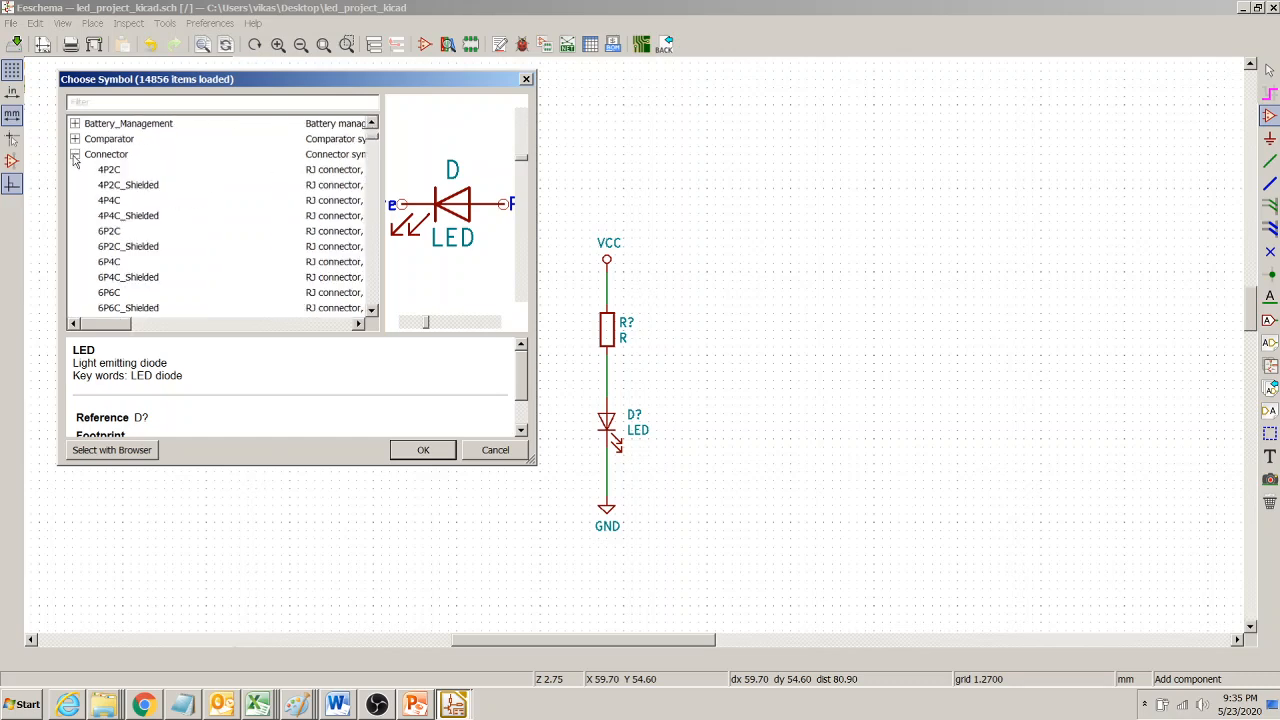
Step: Choose Conn_01x02_Male from the Connector library and place it left of the resistor, with its pins facing the circuit
click(371, 310)
click(371, 310)
click(371, 310)
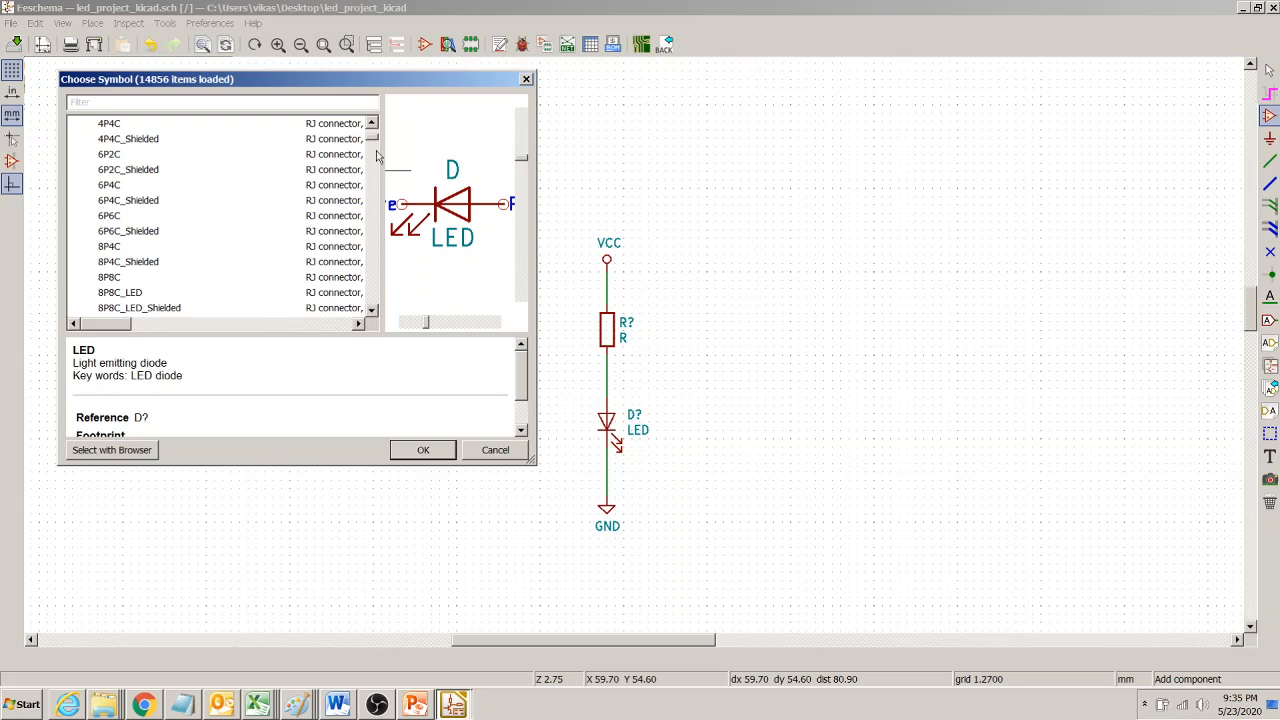
scroll(375, 143, down, 4)
scroll(375, 143, up, 5)
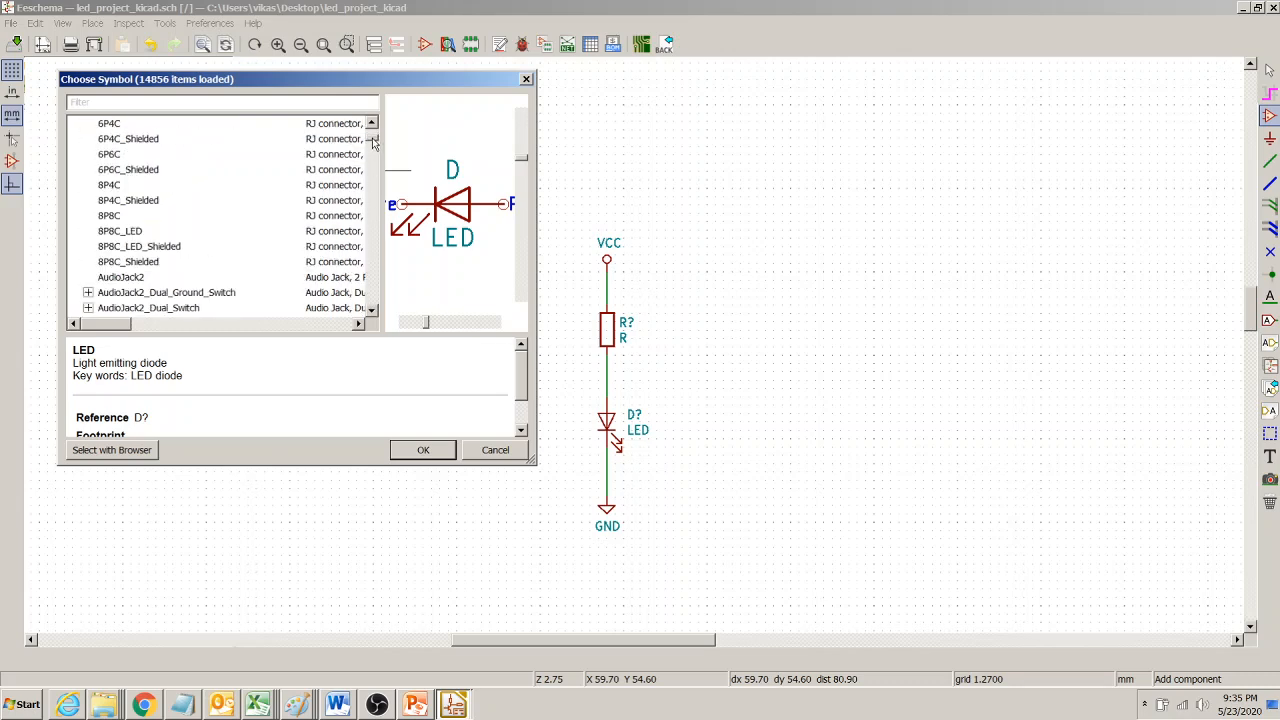
click(371, 311)
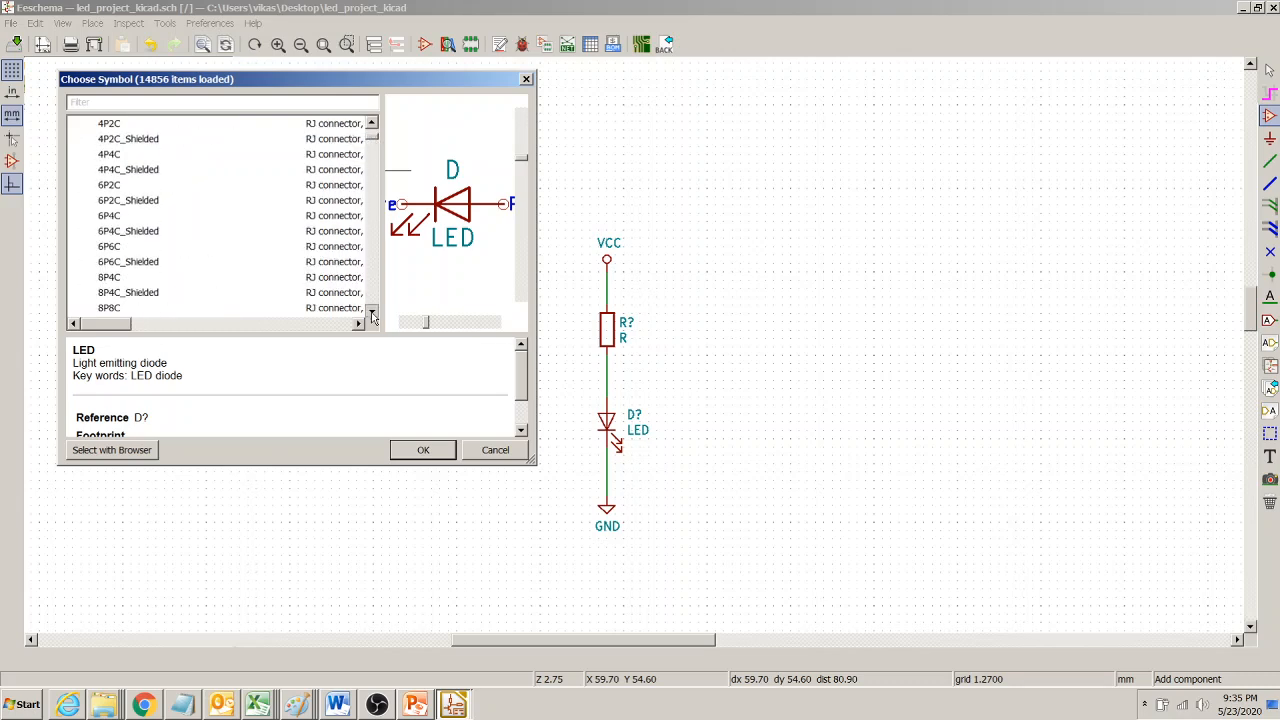
click(371, 311)
click(371, 311)
click(371, 311)
click(371, 311)
click(371, 311)
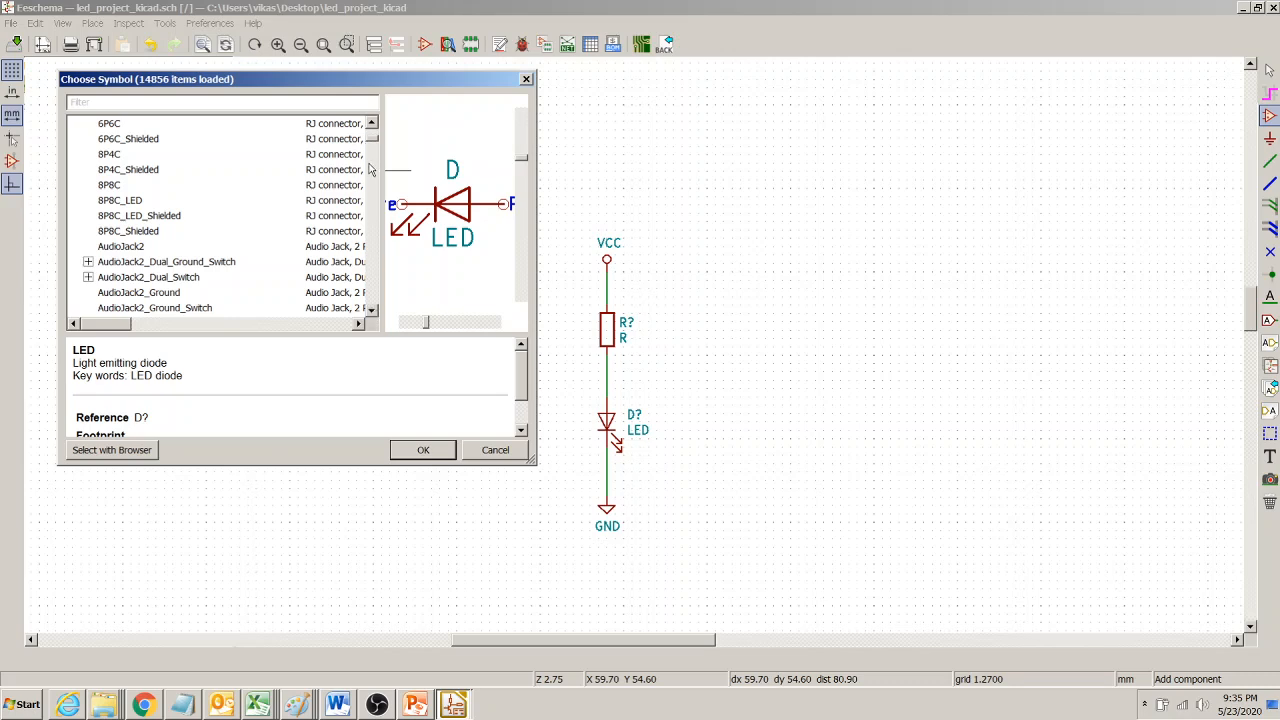
scroll(371, 143, down, 13)
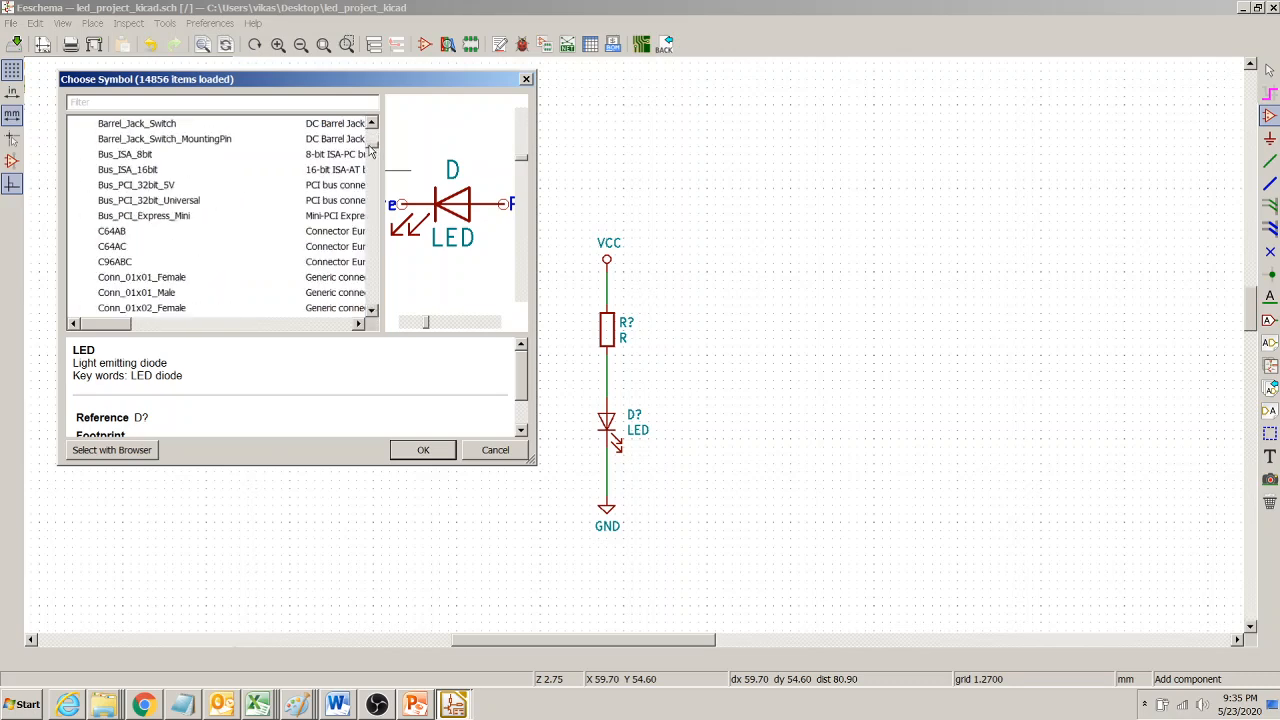
click(106, 280)
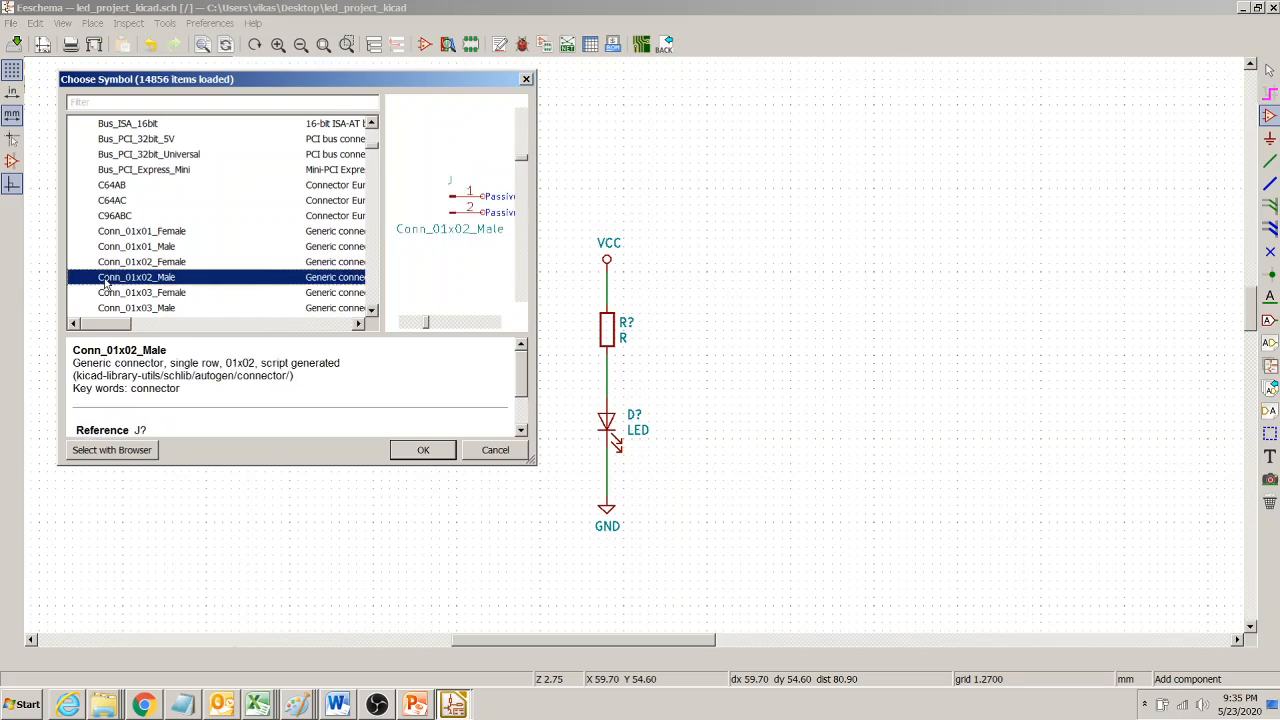
click(423, 451)
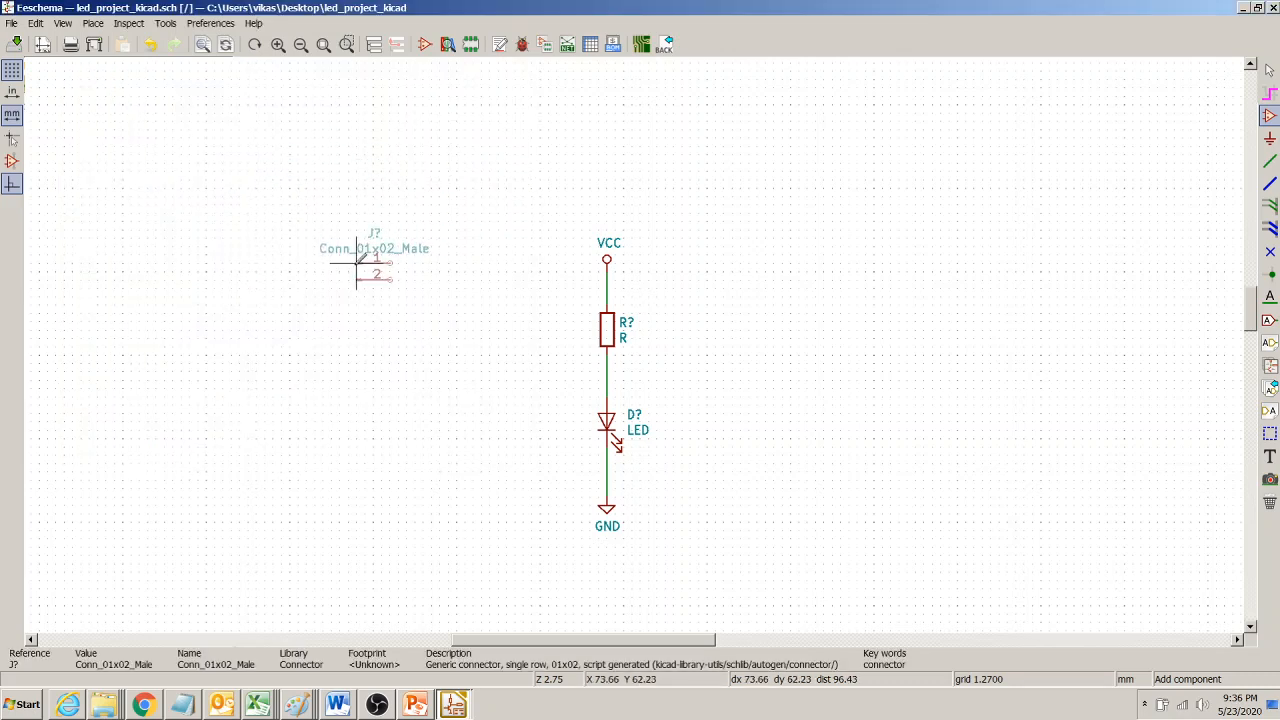
click(414, 355)
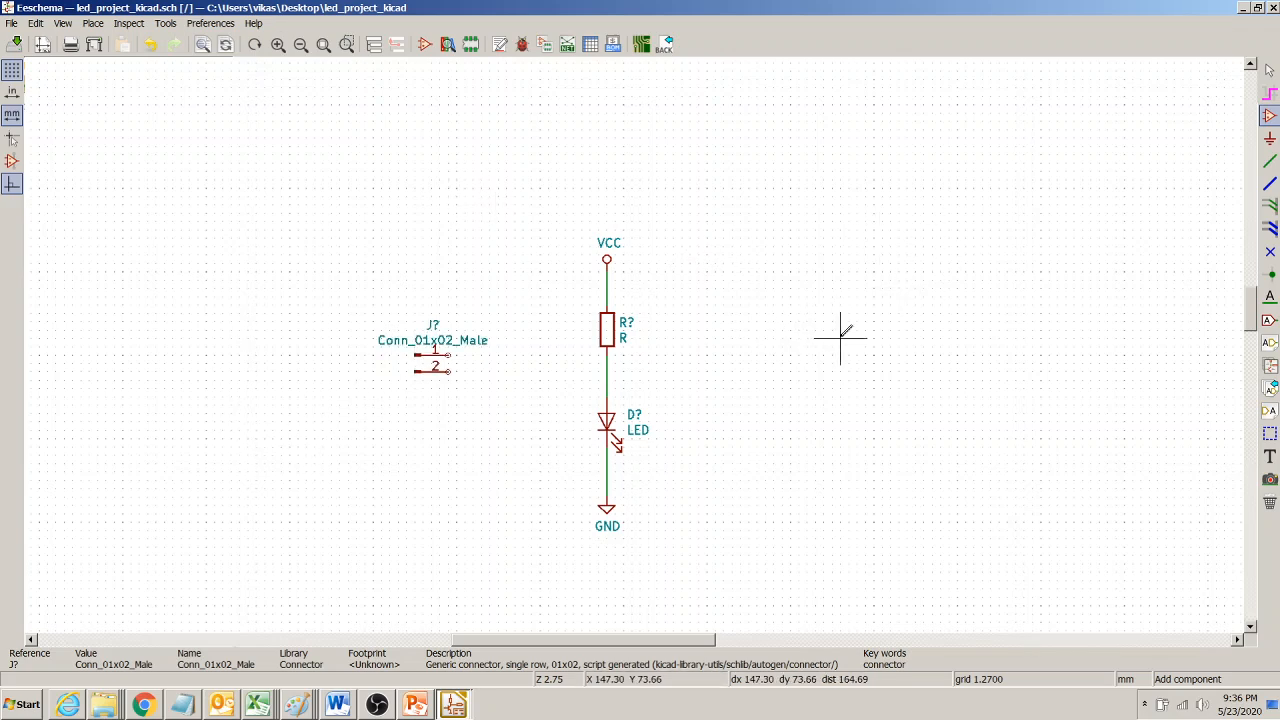
key(Escape)
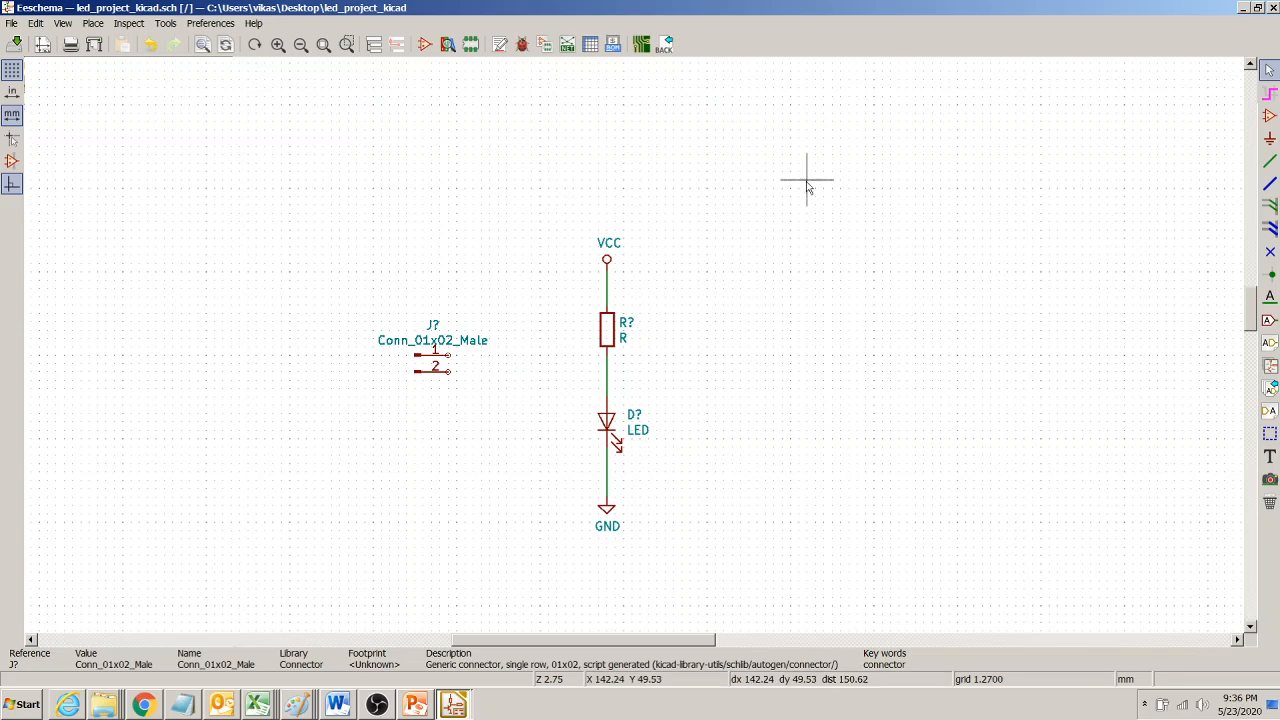
Step: Wire connector pin 1 to the line between VCC and the resistor, routing it right, up and across
click(1268, 163)
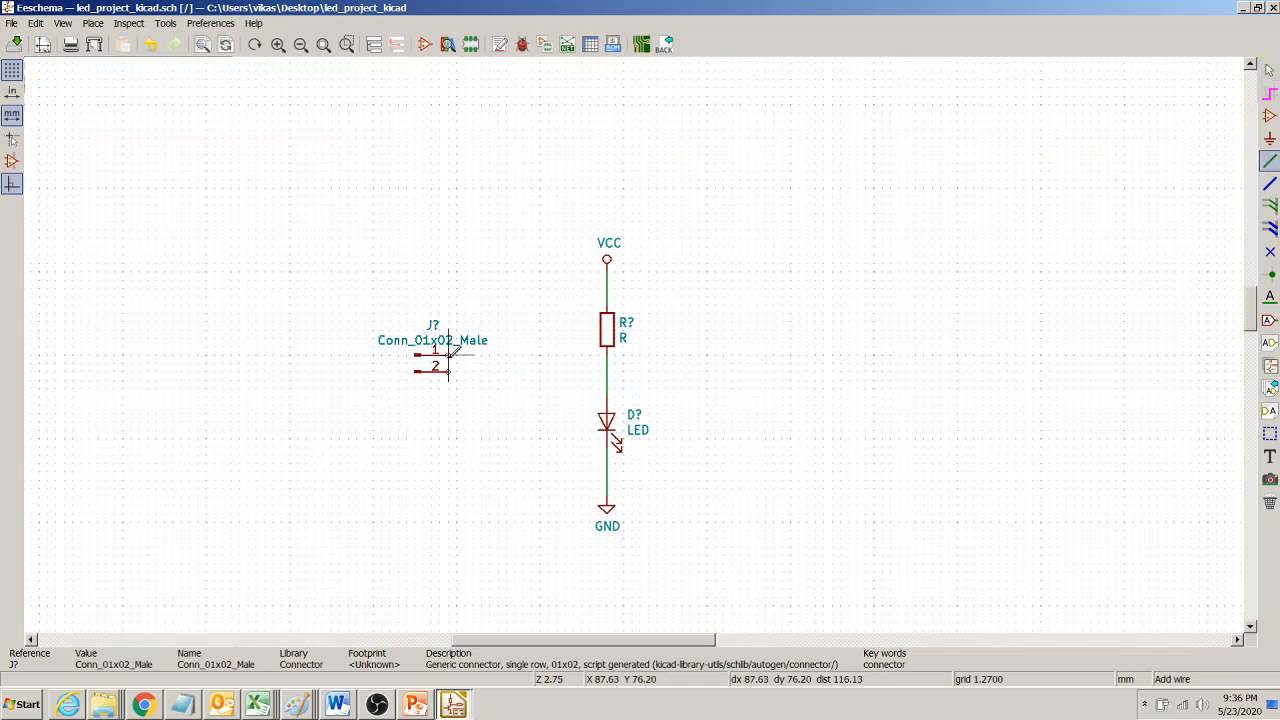
click(450, 355)
click(515, 297)
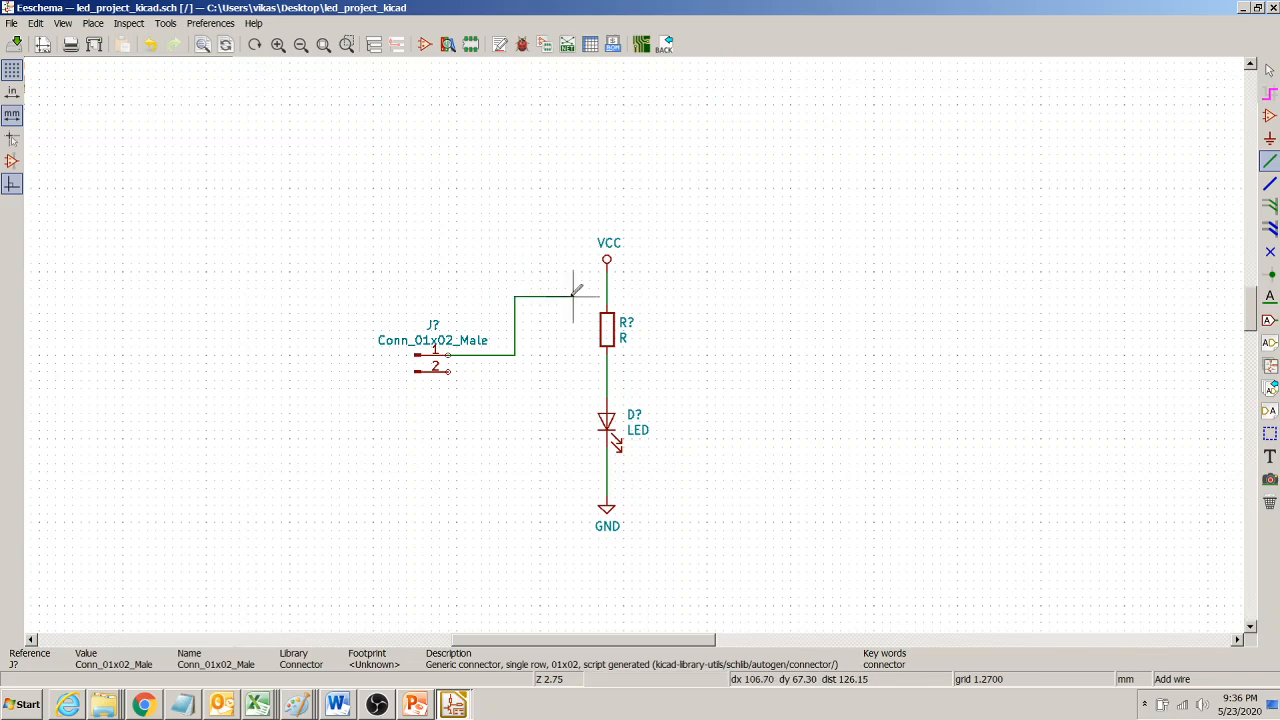
click(607, 289)
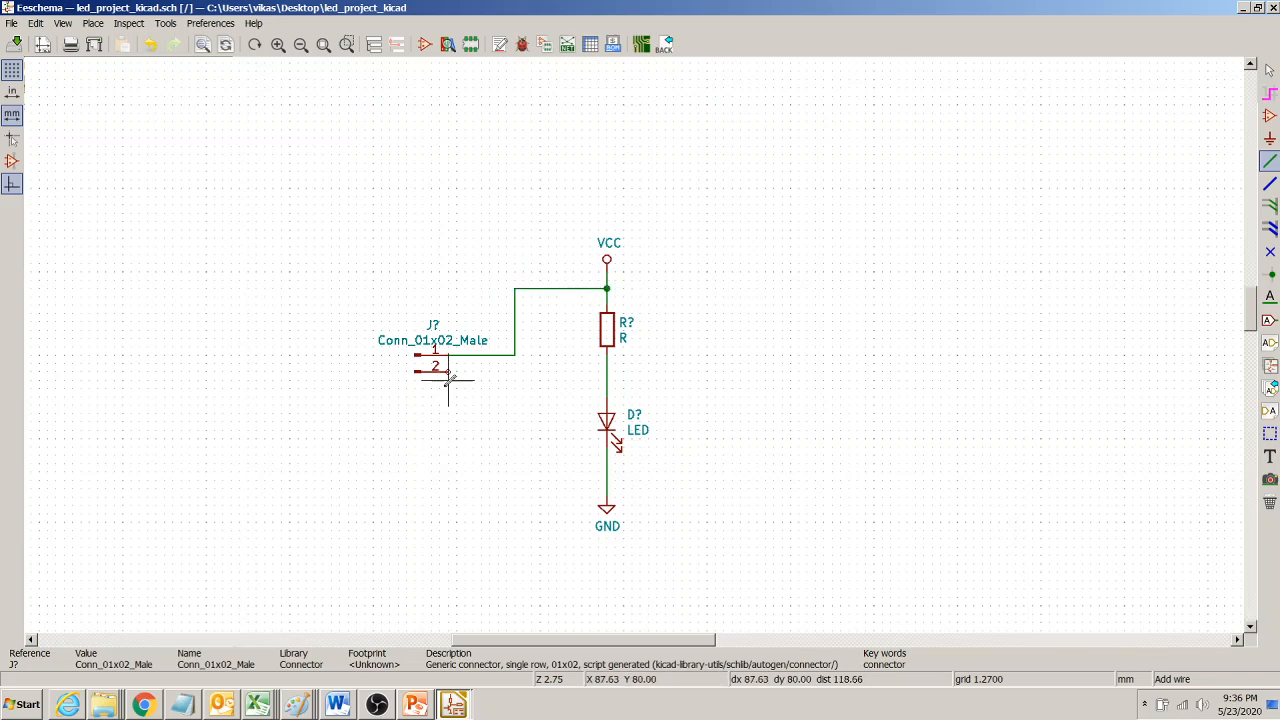
Step: Wire connector pin 2 to the line between the LED and GND, and end the wire tool
click(448, 371)
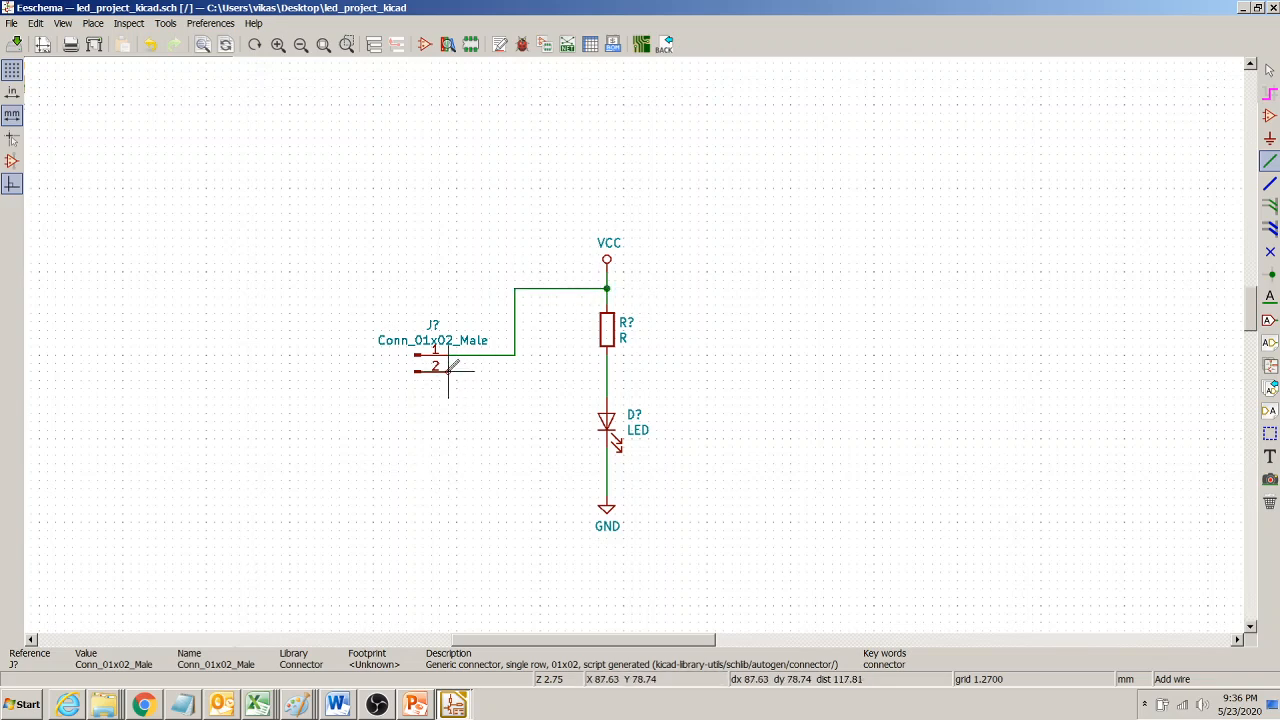
click(607, 471)
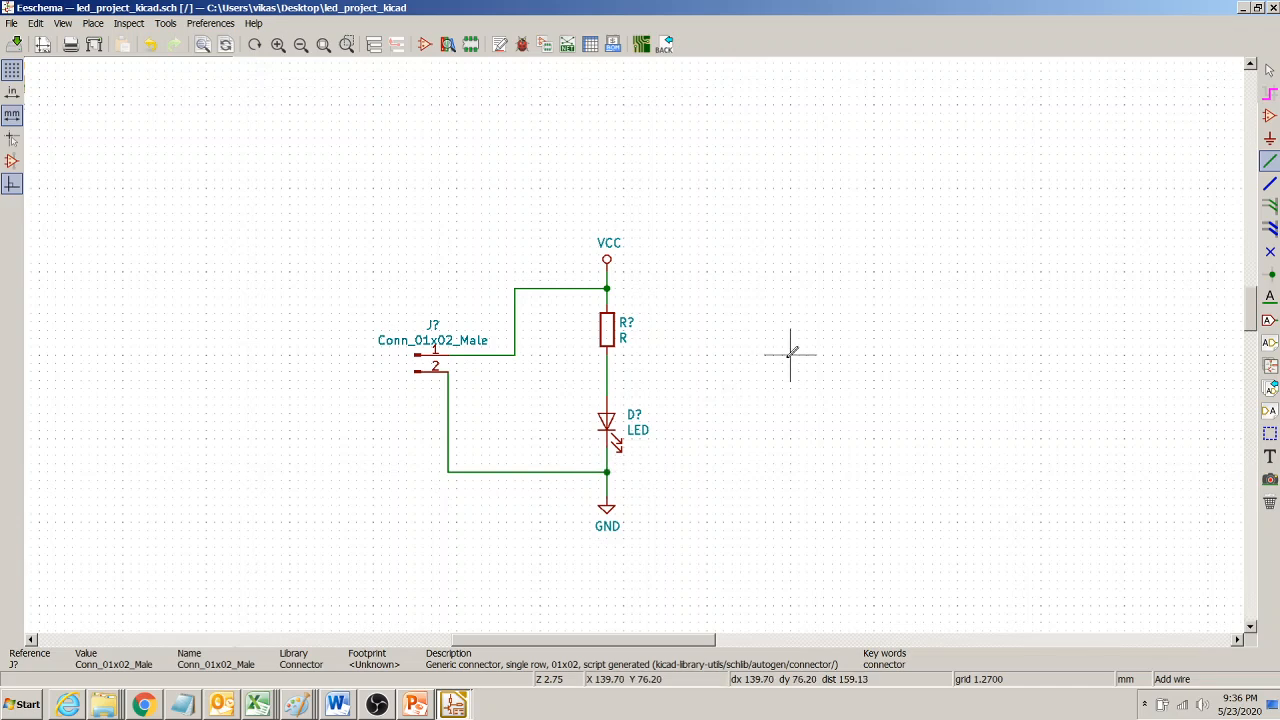
right_click(789, 351)
click(815, 367)
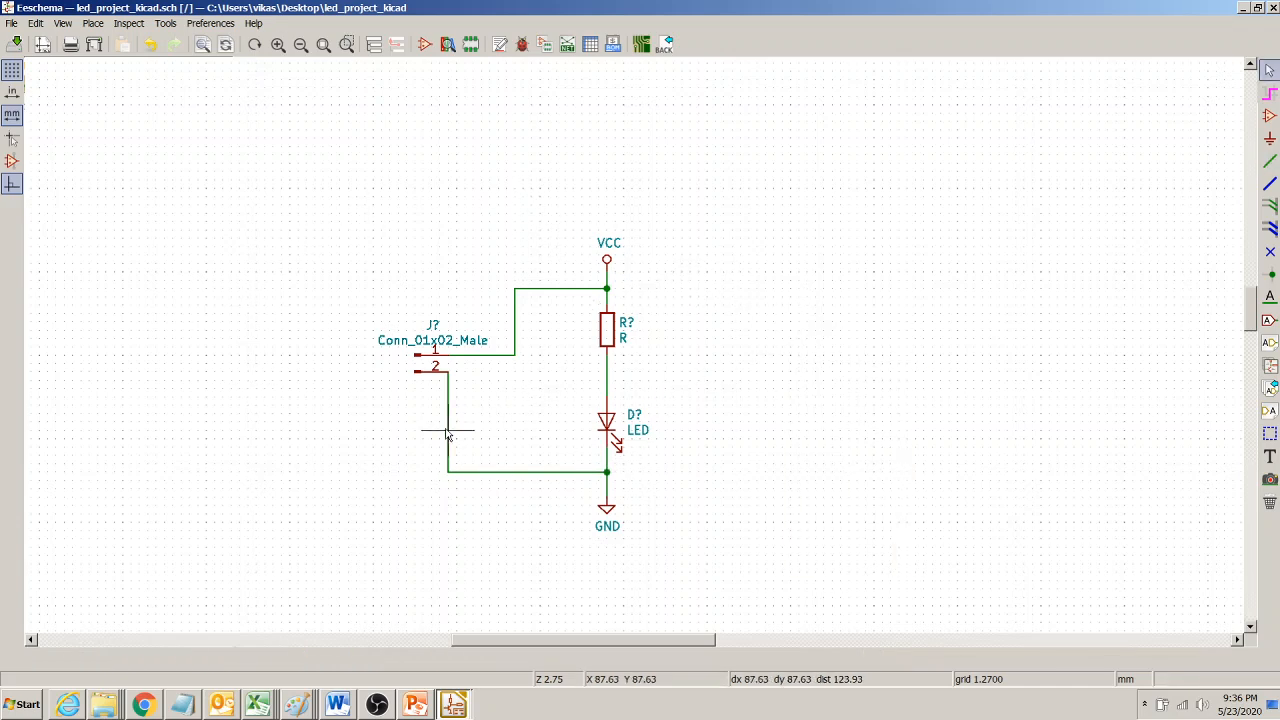
Step: Shift the vertical segment of the pin 2 wire closer to the LED and reconnect its upper end to connector pin 2
drag(446, 431, 481, 431)
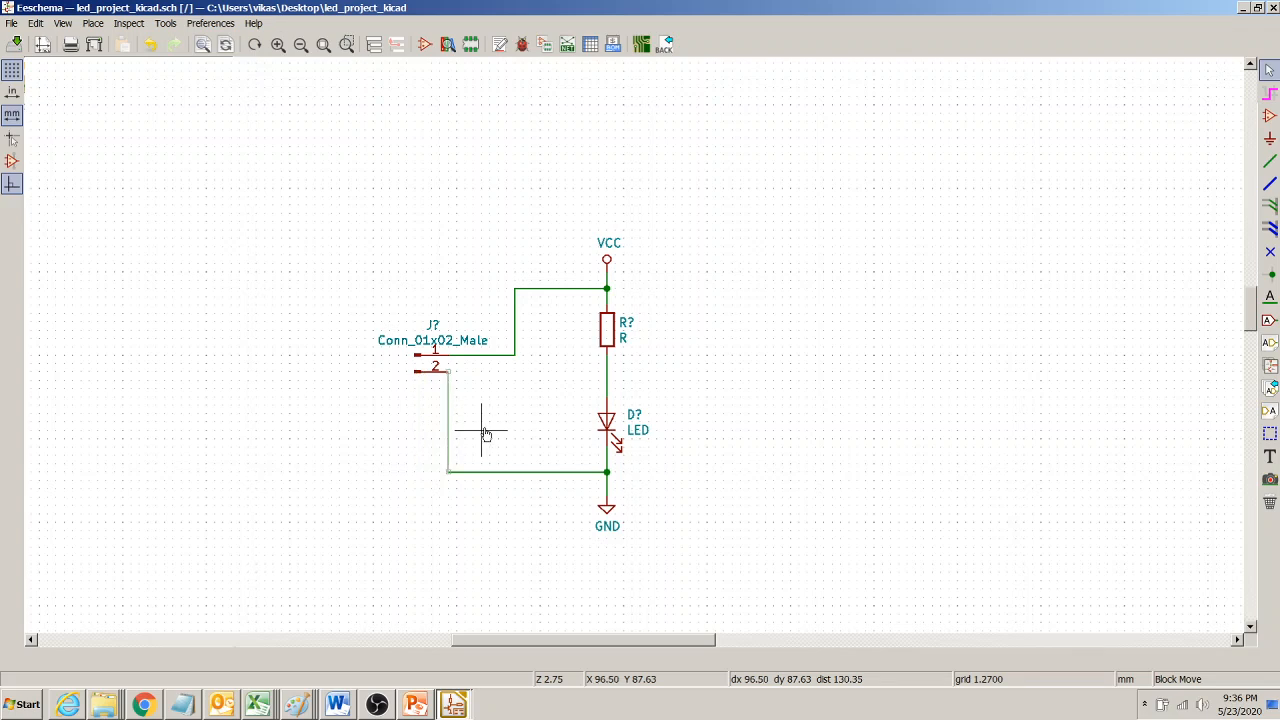
click(540, 432)
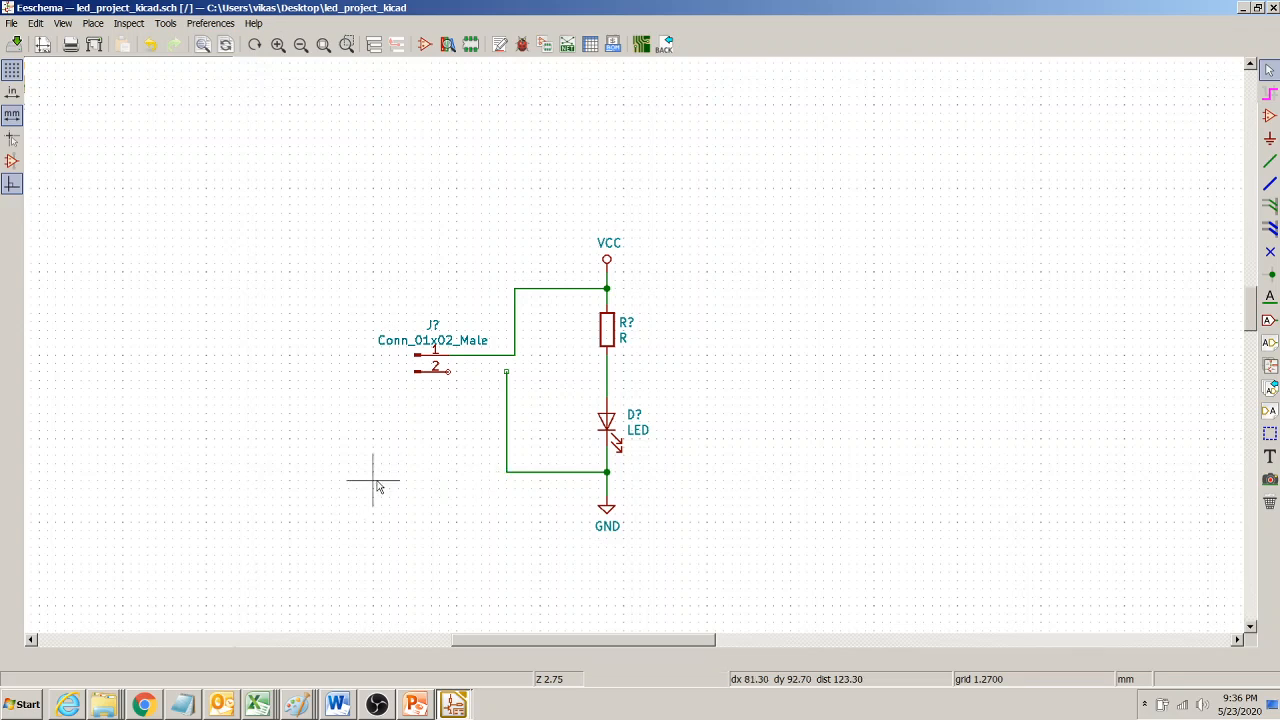
click(1268, 163)
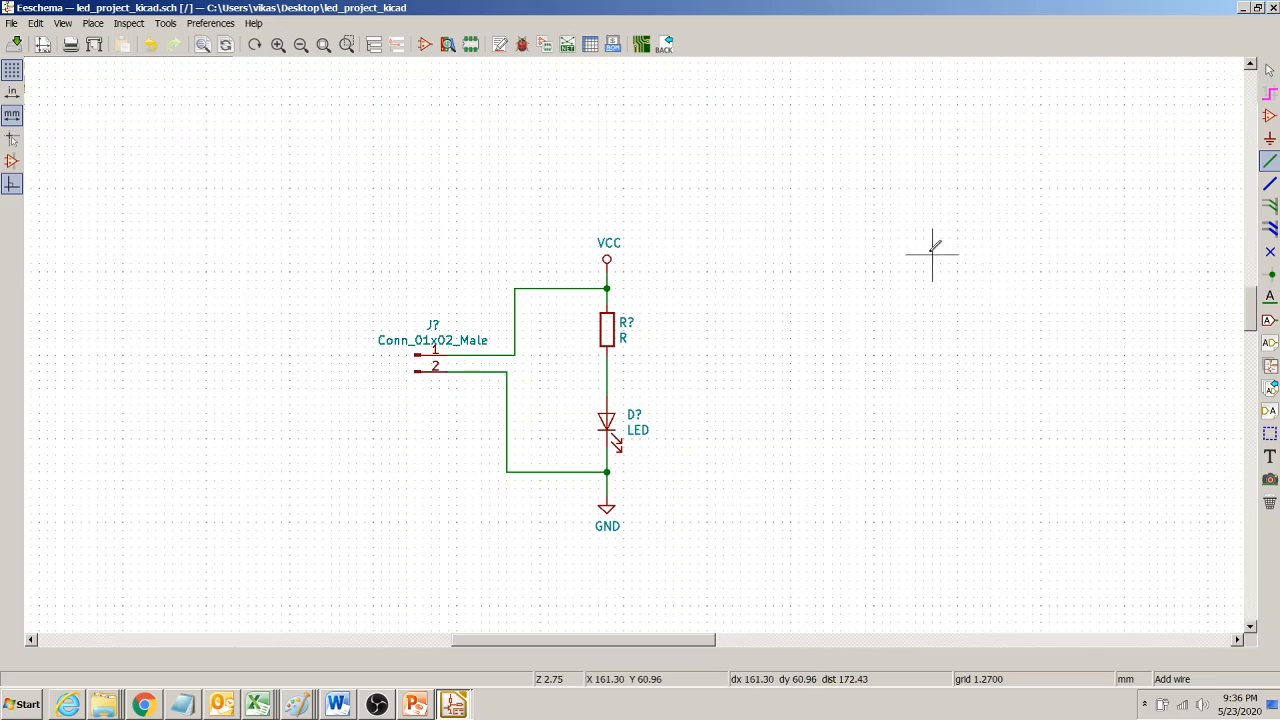
key(Escape)
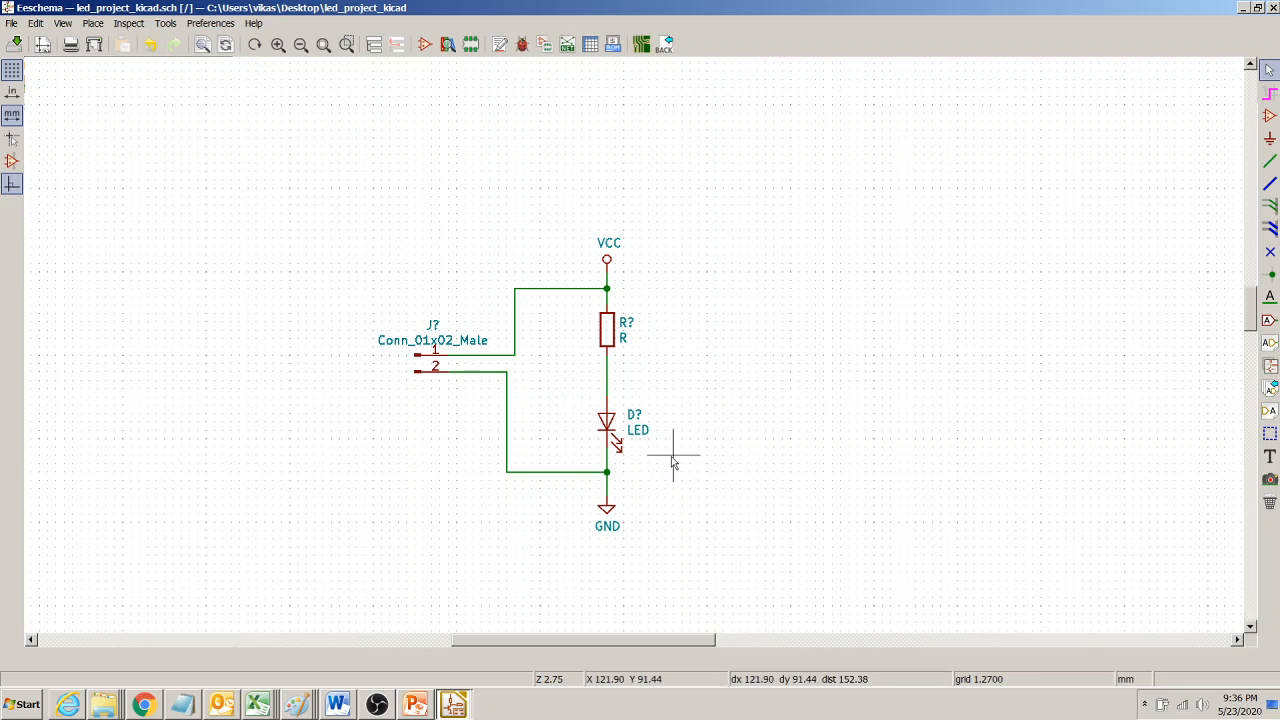
Step: Paste a copy of the resistor and LED branch to the right of the original, and delete that copy
drag(673, 455, 565, 299)
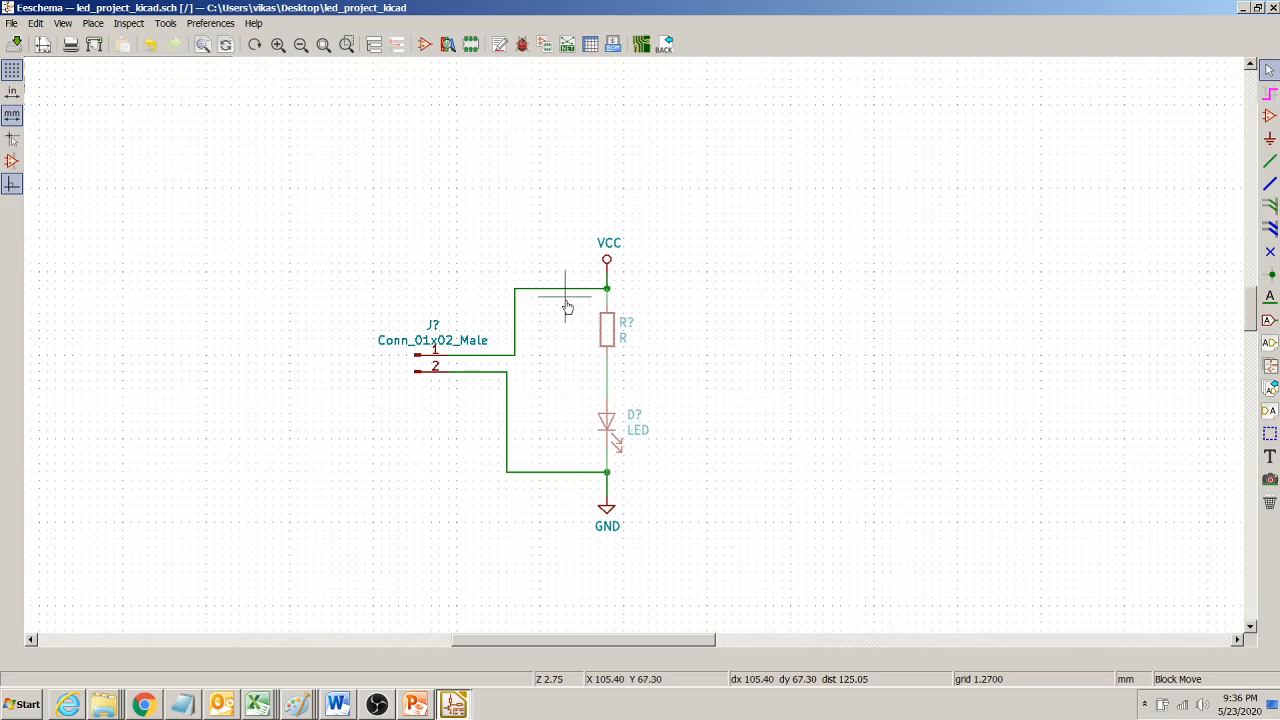
click(566, 306)
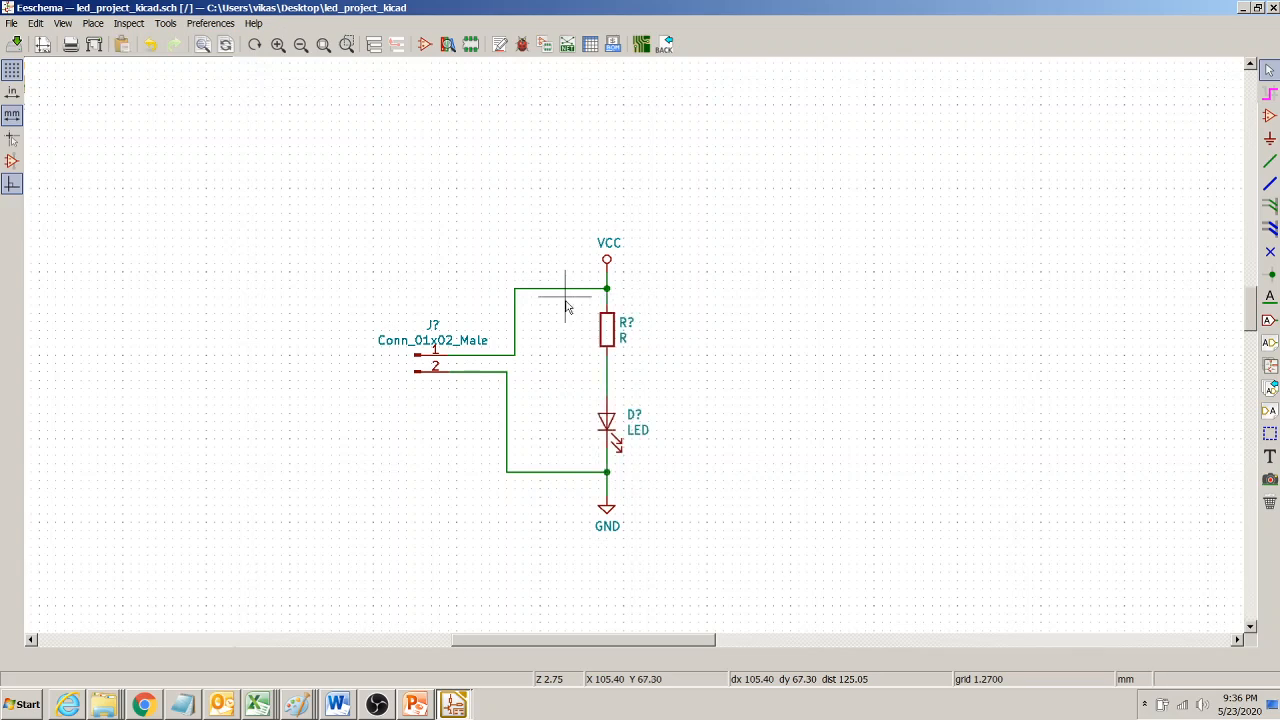
key(ctrl+v)
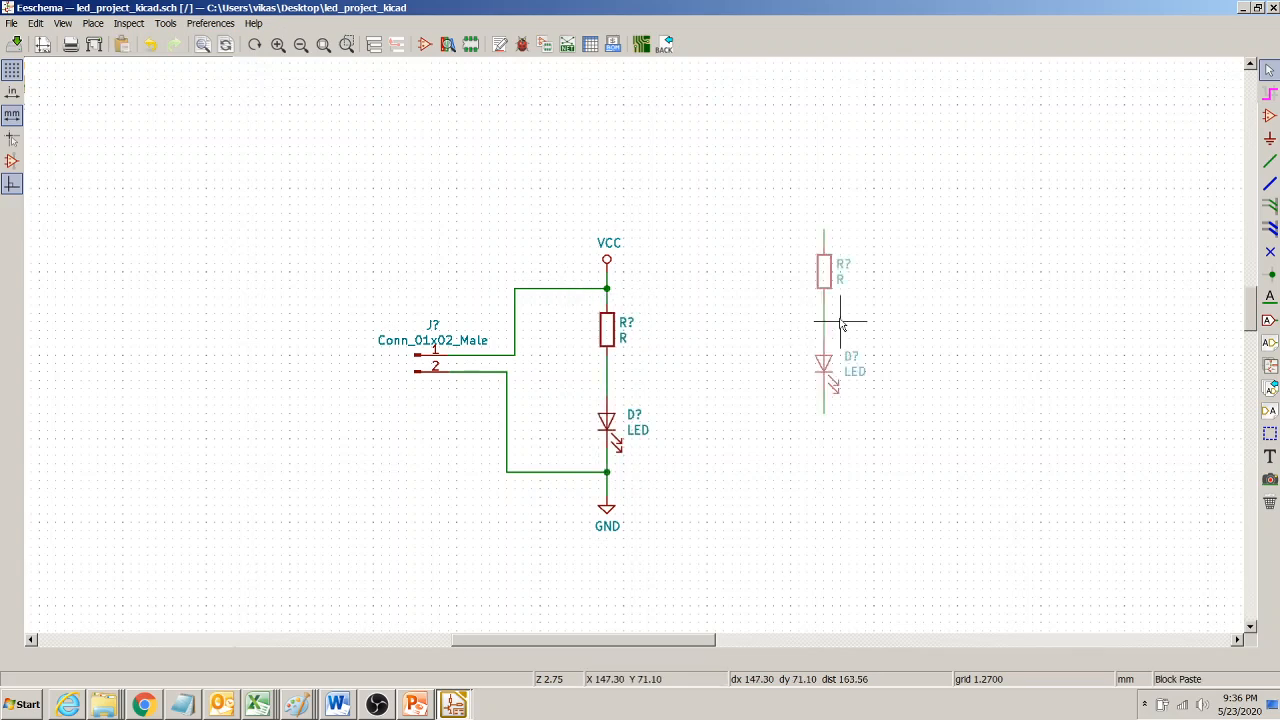
click(750, 389)
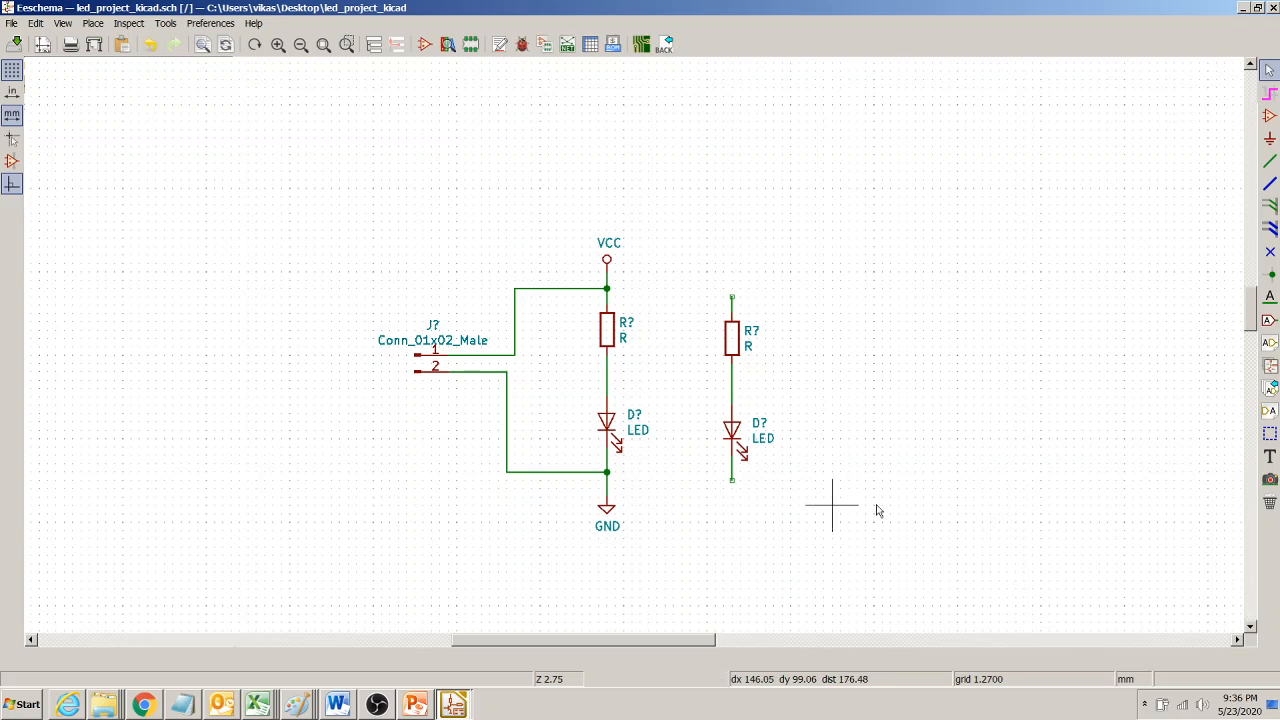
drag(792, 524, 716, 266)
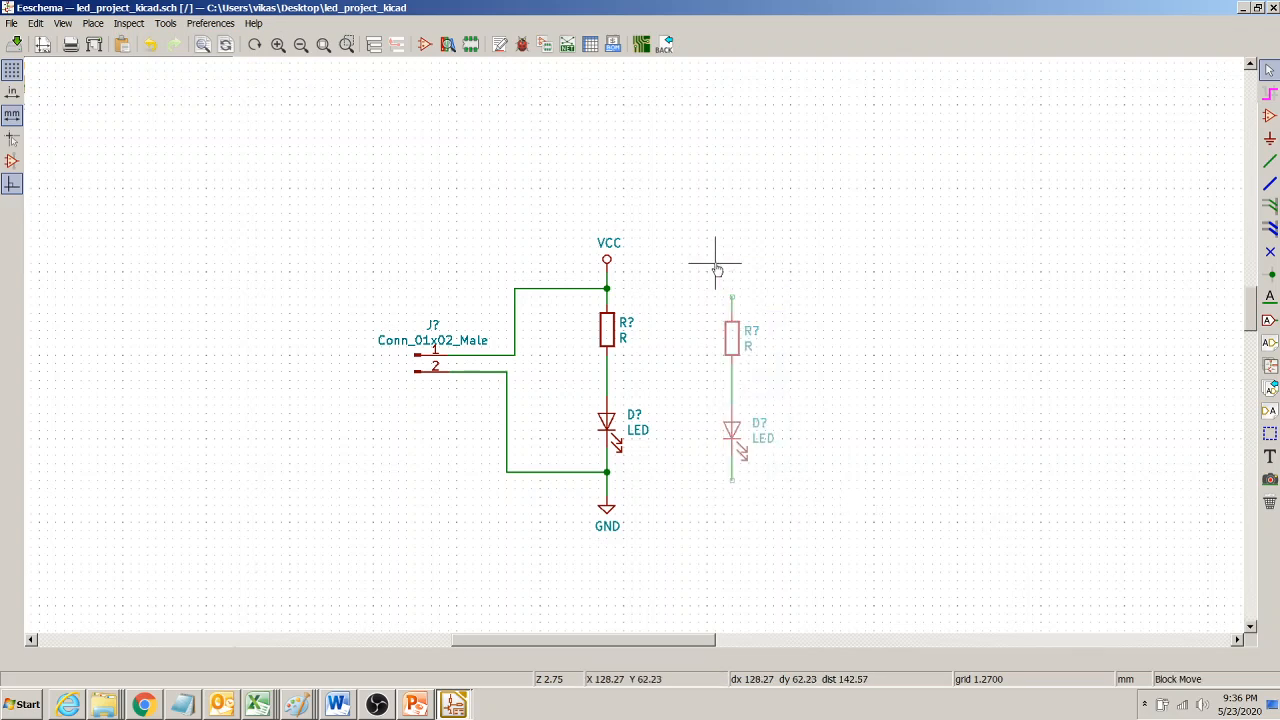
key(Delete)
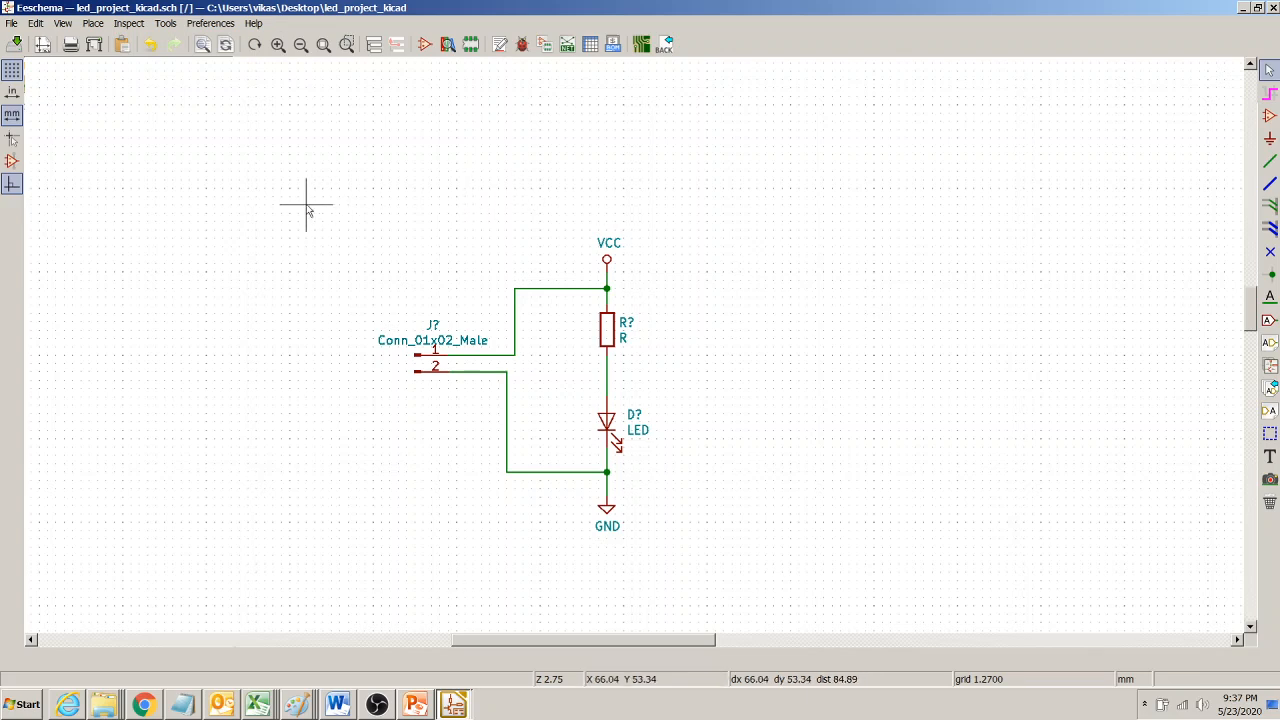
Step: Paste a copy of the entire circuit, connector included, to the right of the original, and delete that copy
drag(306, 206, 724, 576)
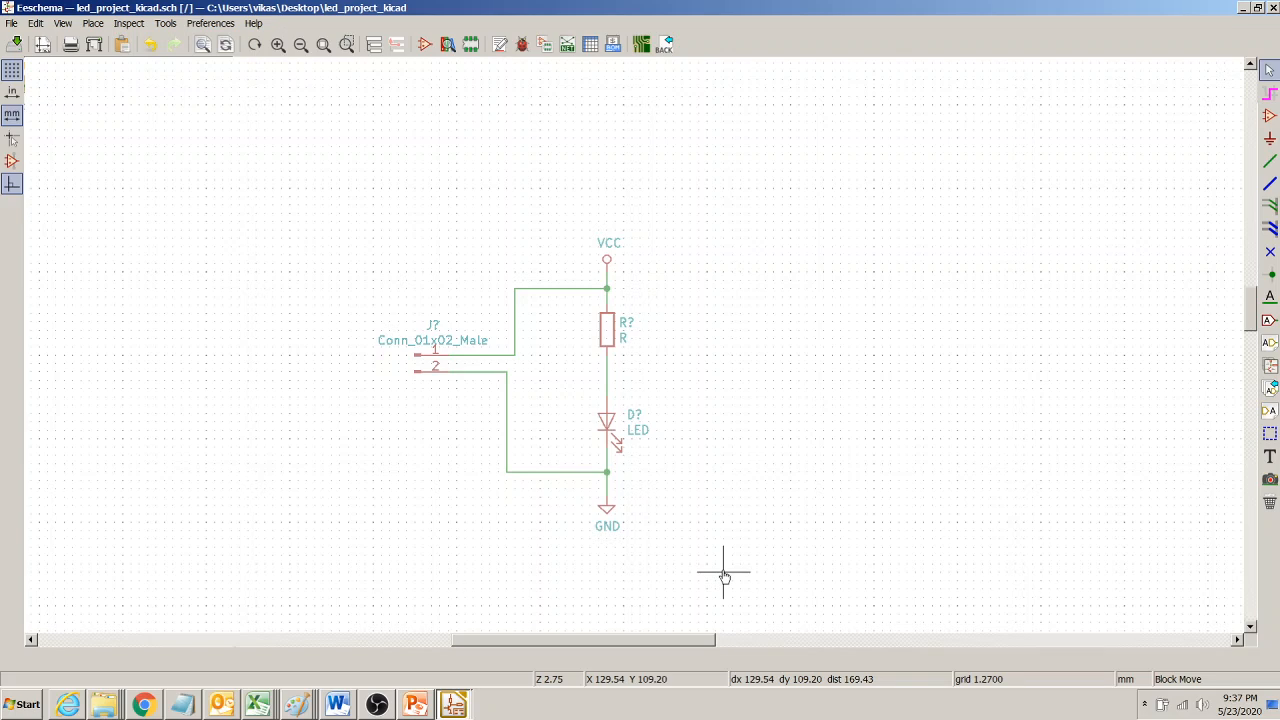
click(724, 576)
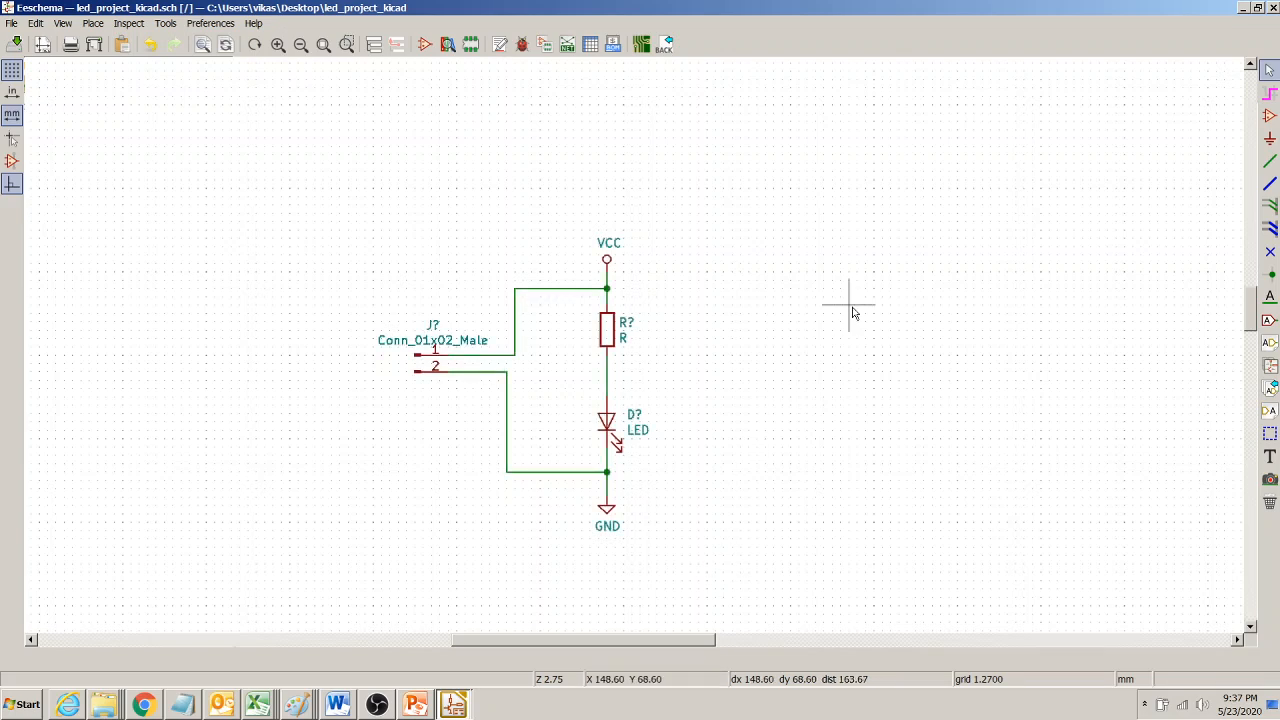
key(ctrl+v)
click(835, 375)
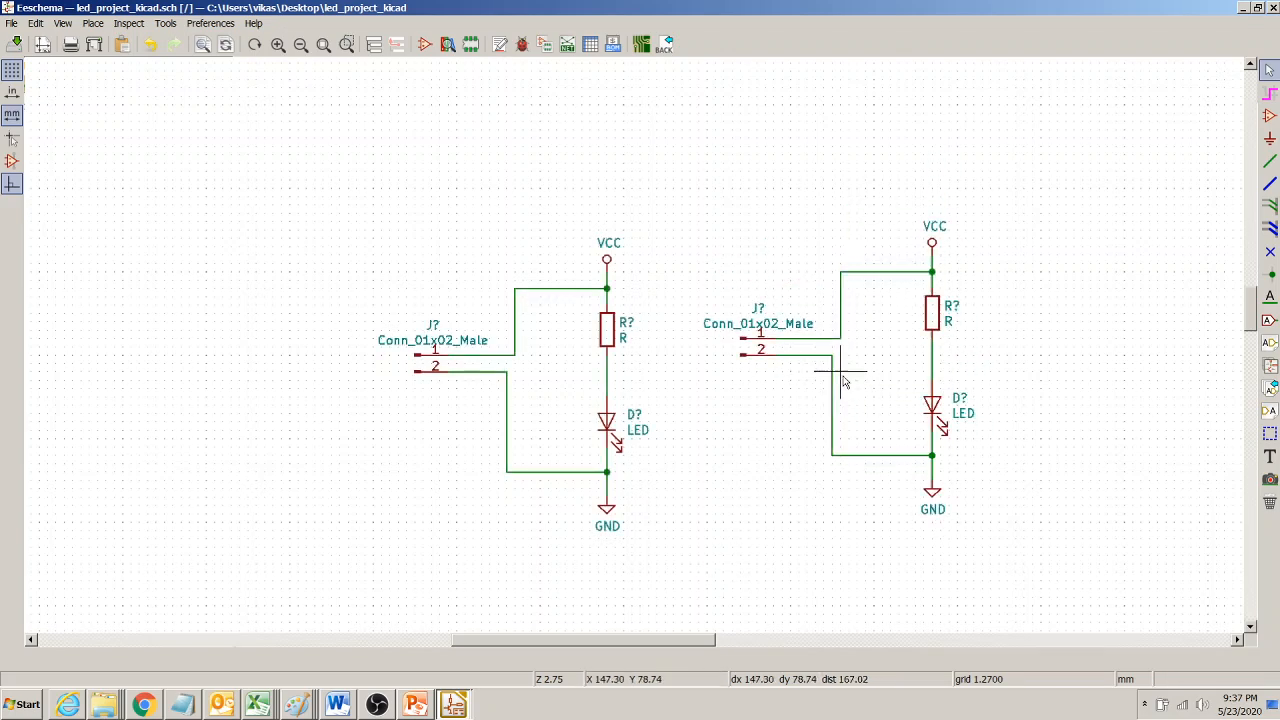
drag(1033, 555, 707, 201)
key(Delete)
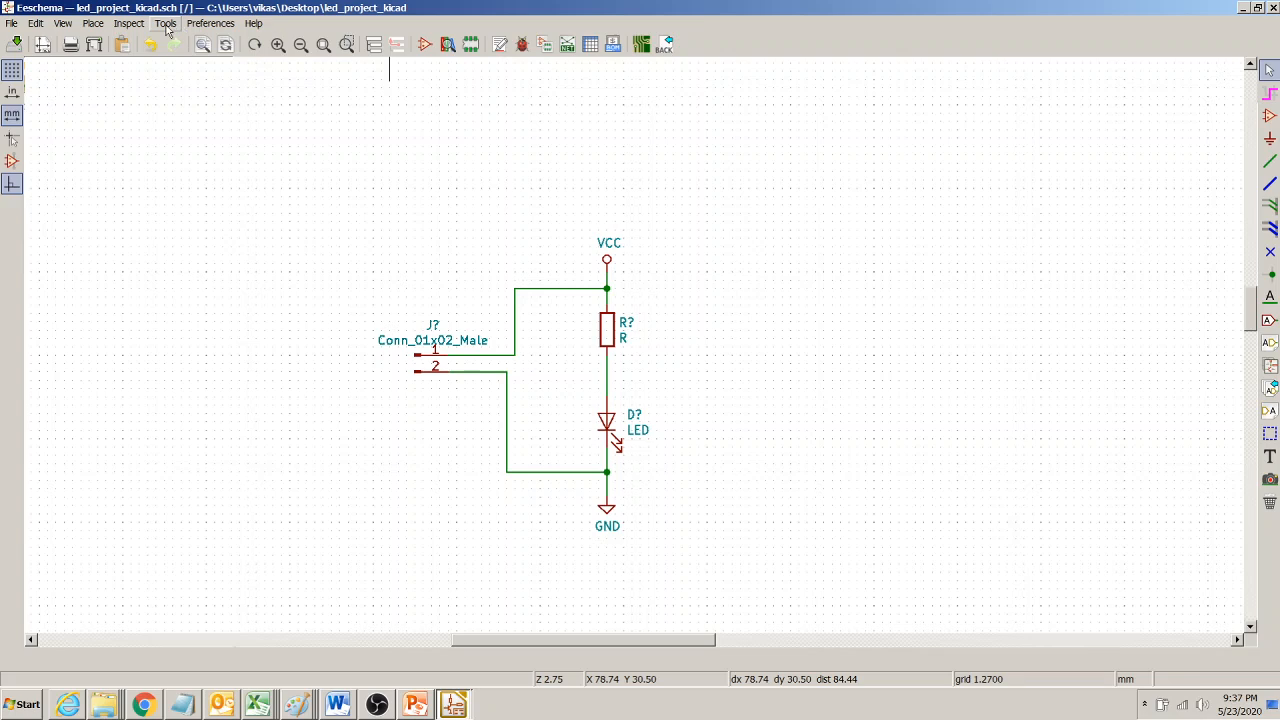
Step: Annotate the entire schematic, keeping existing annotations, sorting components by X position and using the first free number after 0
click(202, 27)
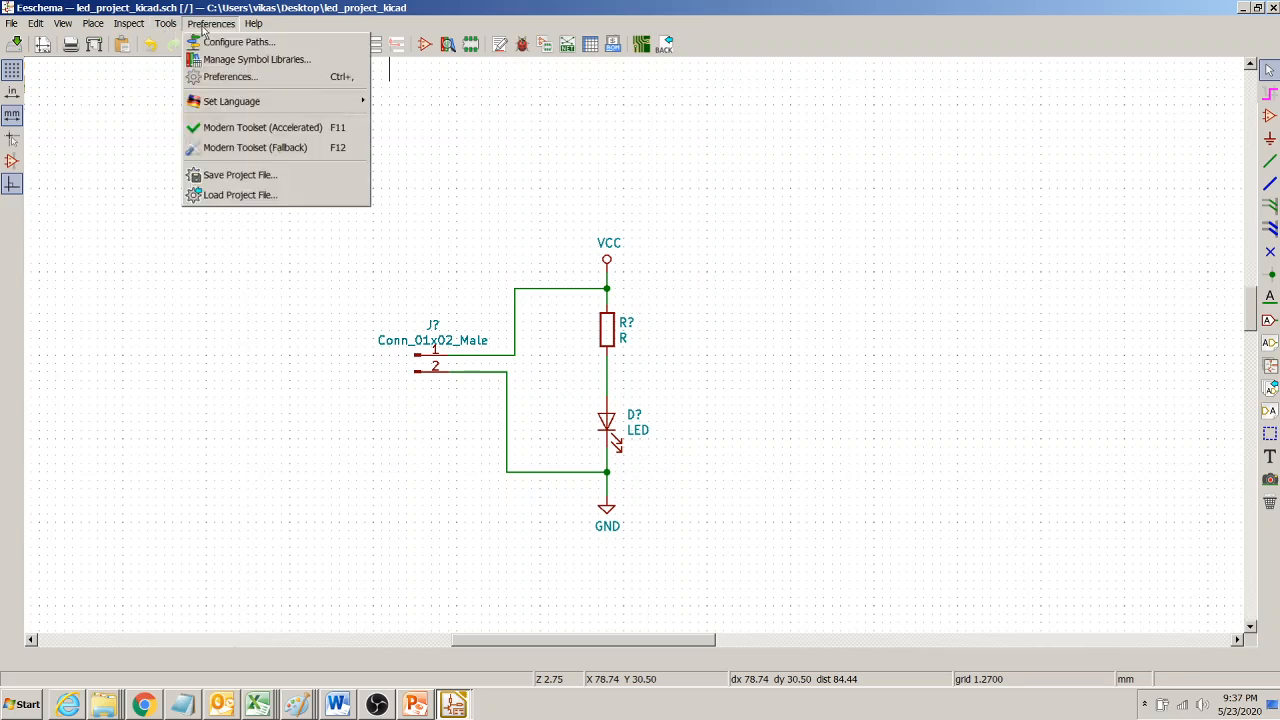
mouse_move(172, 30)
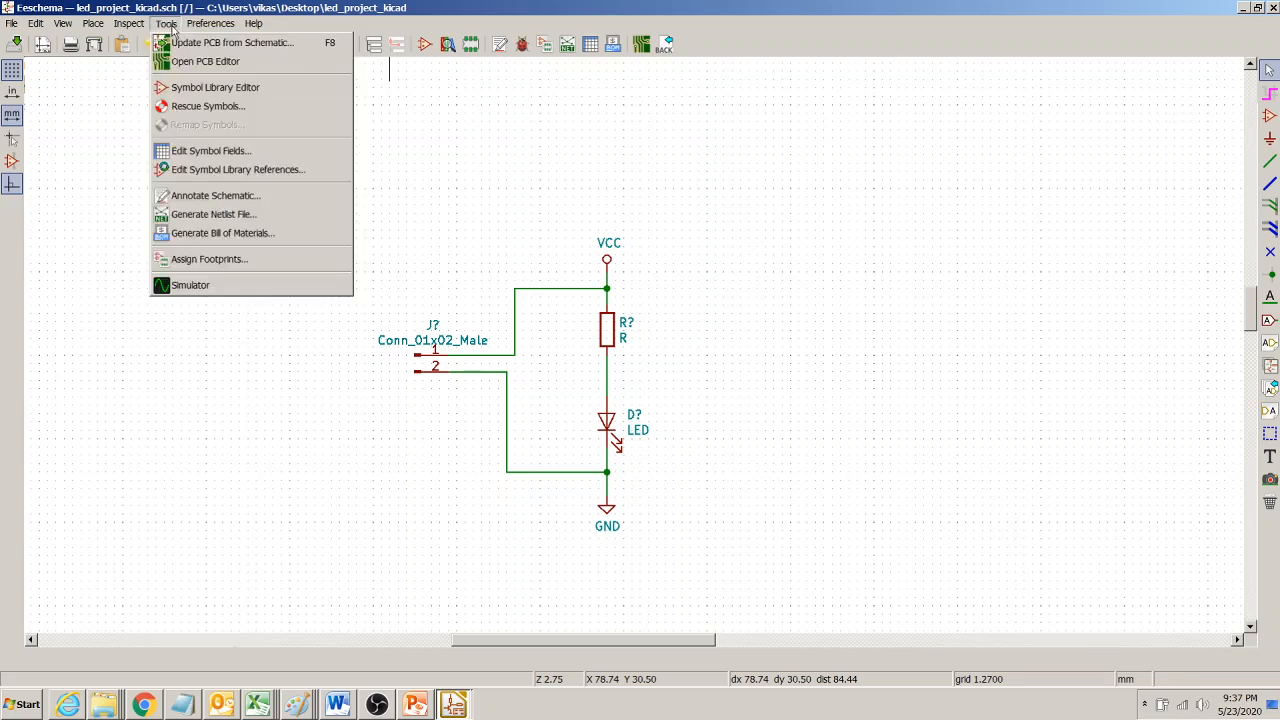
click(203, 196)
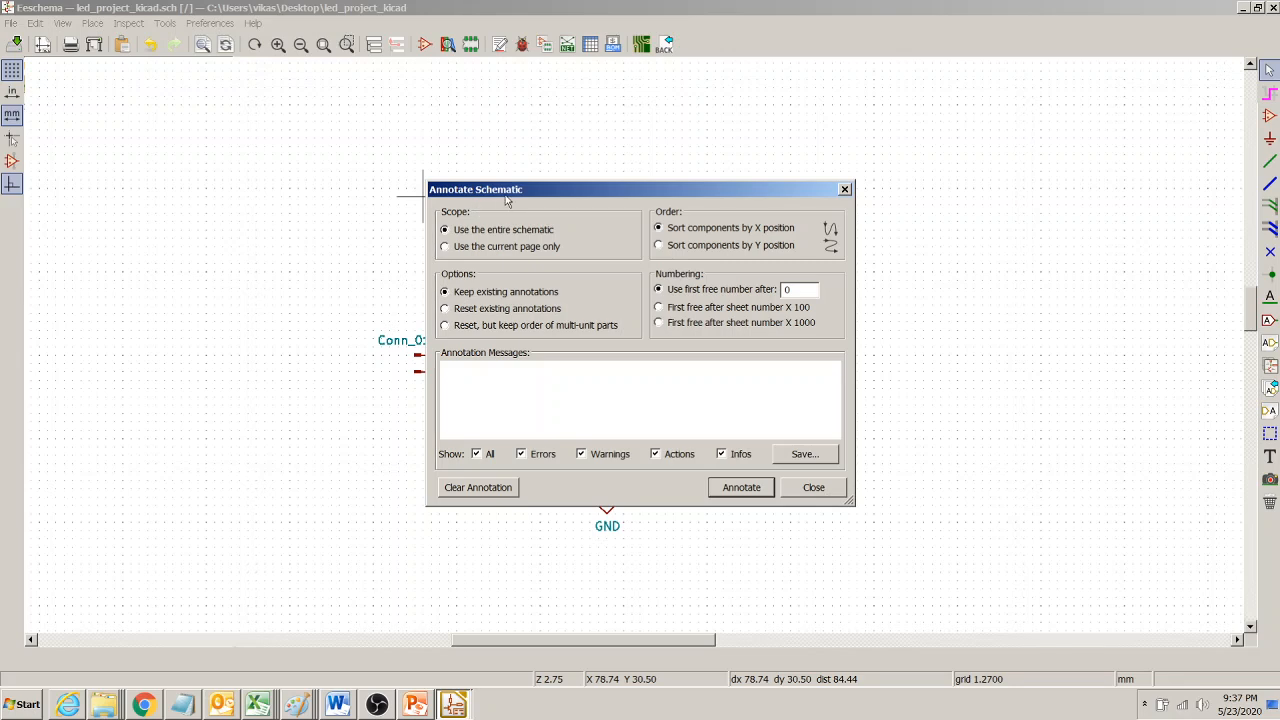
mouse_move(505, 201)
mouse_down()
mouse_move(756, 145)
mouse_move(508, 137)
mouse_move(515, 145)
mouse_up()
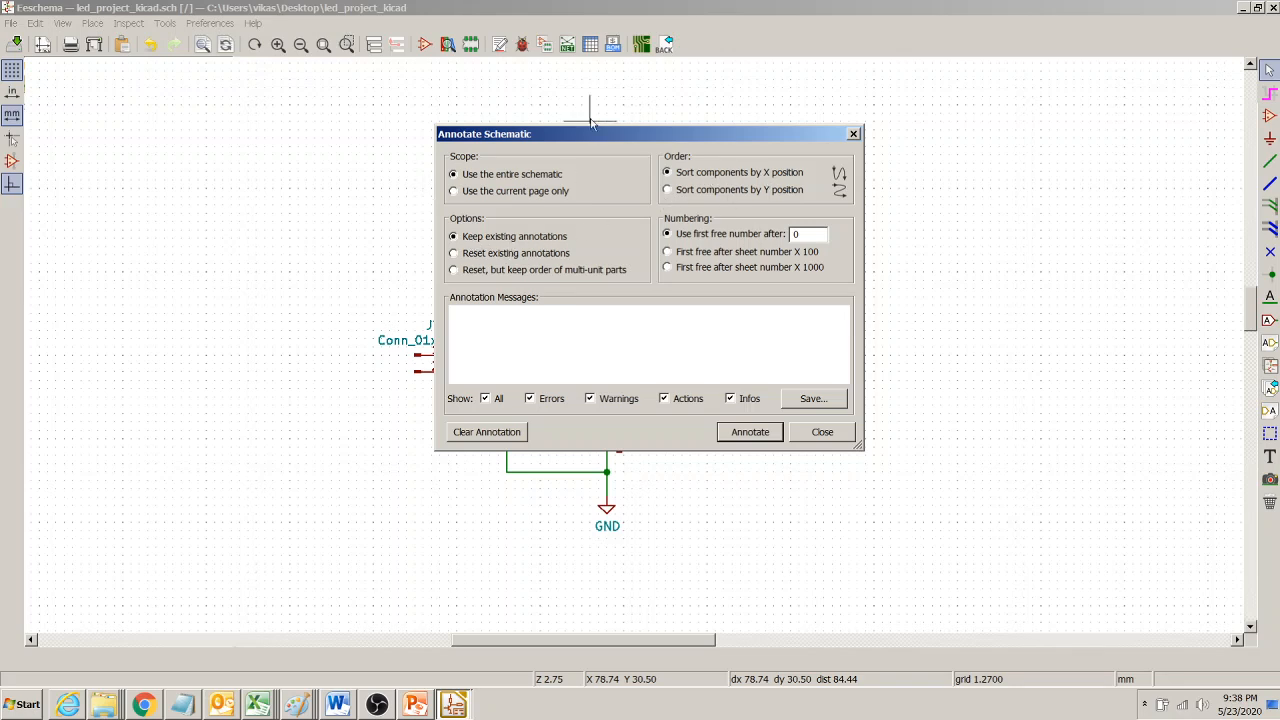
mouse_move(585, 140)
mouse_down()
mouse_move(771, 103)
mouse_move(818, 117)
mouse_up()
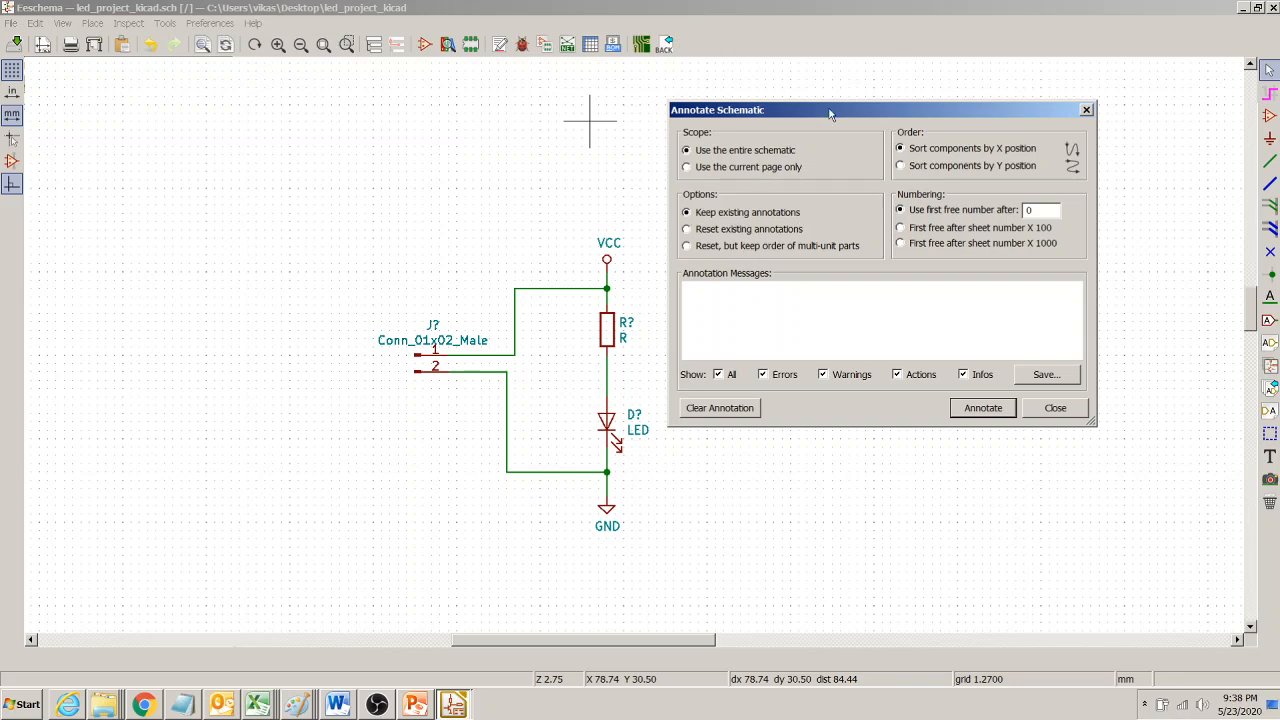
drag(829, 114, 815, 124)
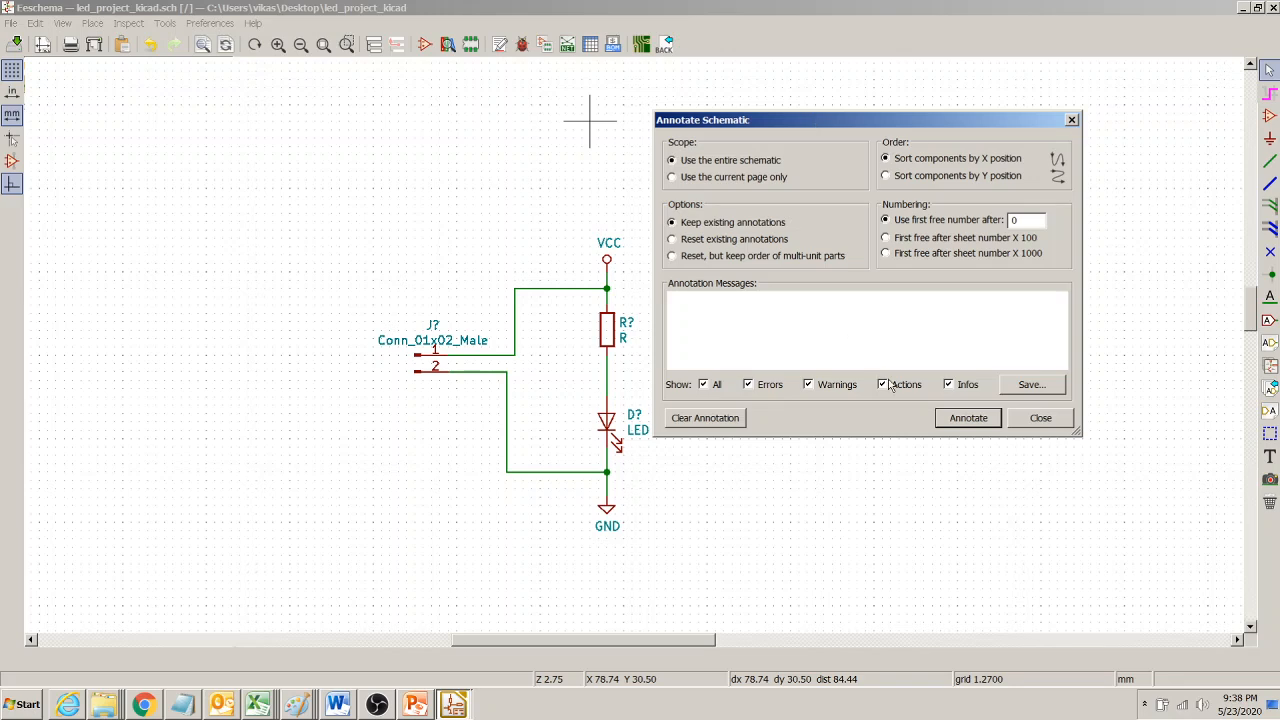
click(968, 420)
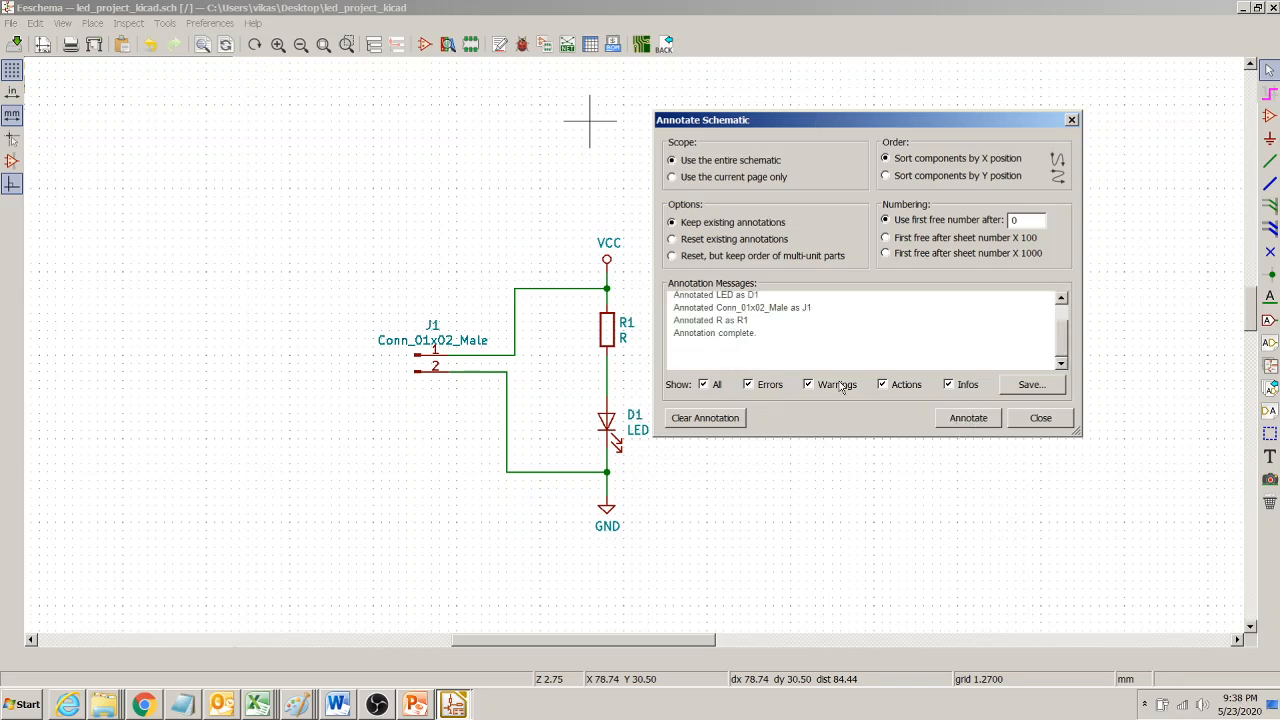
click(1041, 420)
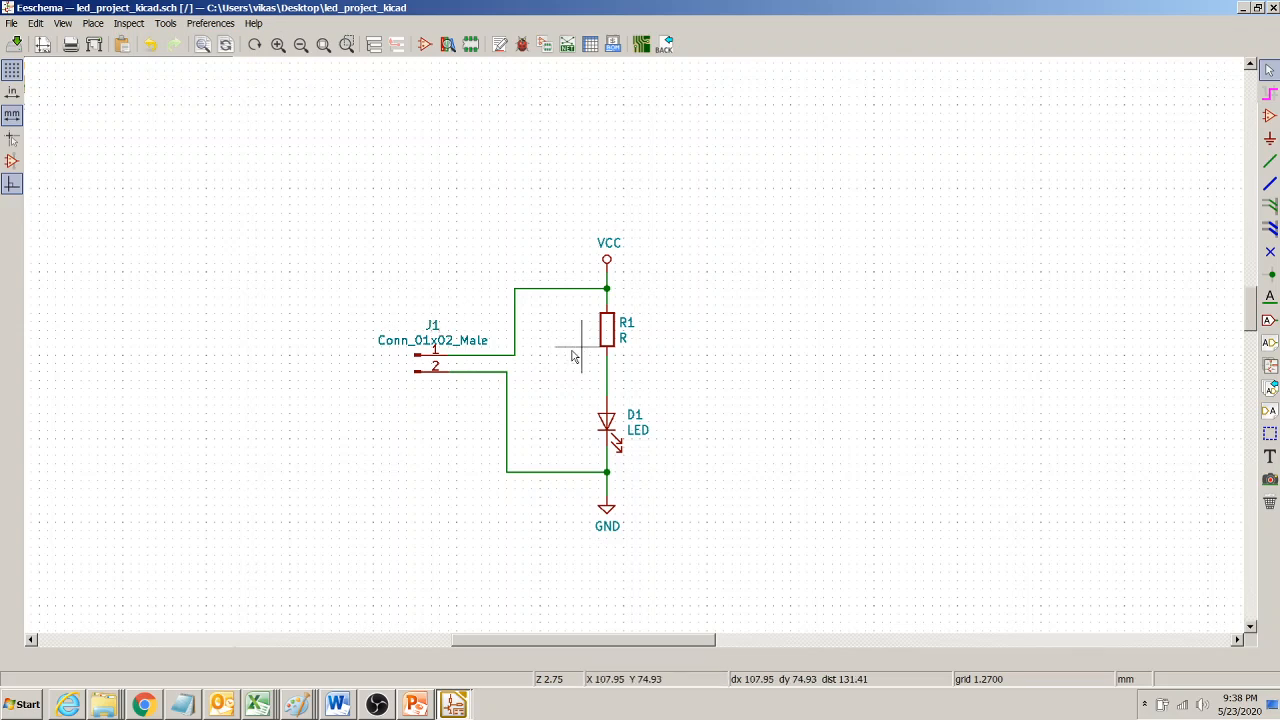
Step: Place one additional resistor symbol R in the empty area to the right of the circuit
click(93, 23)
click(112, 43)
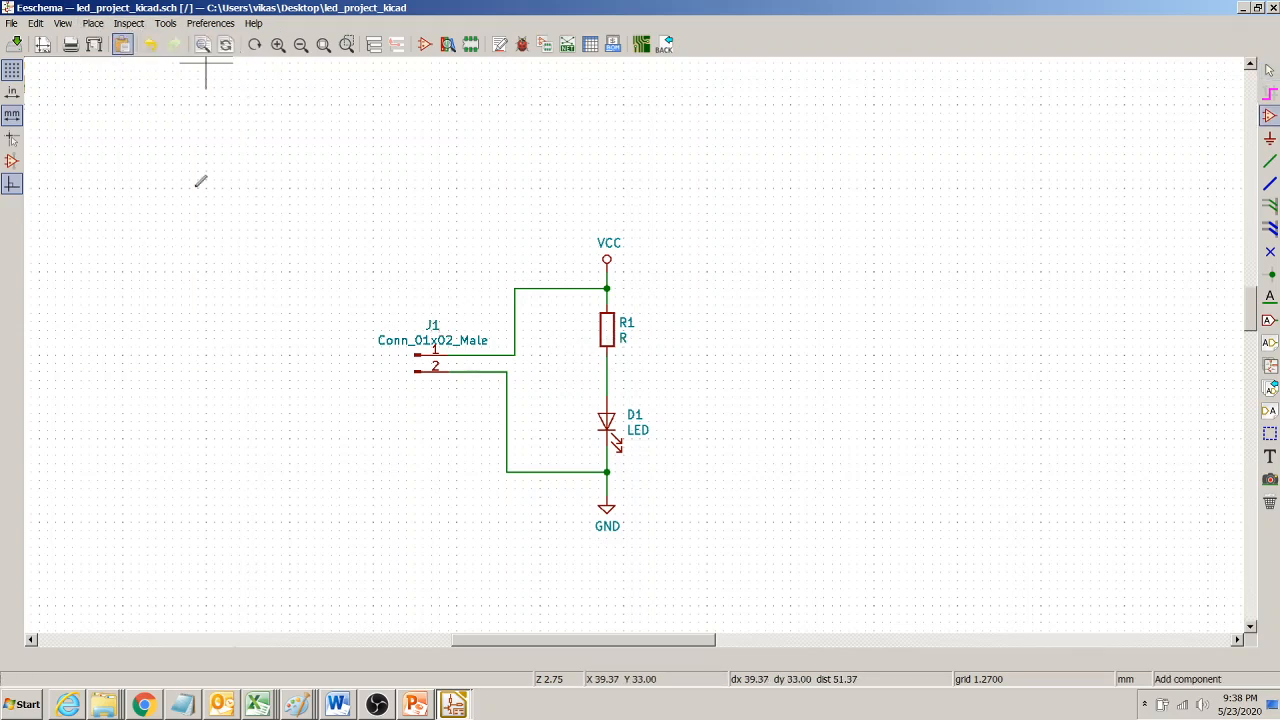
click(248, 195)
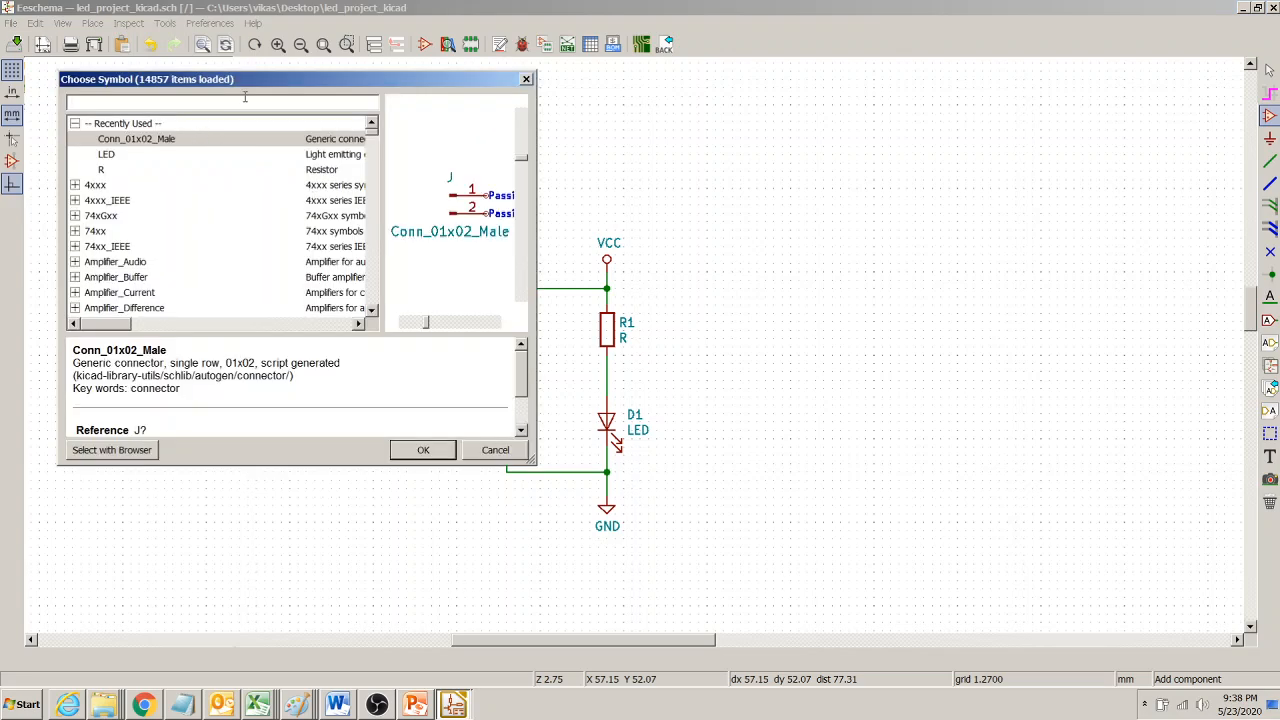
click(101, 171)
double_click(101, 170)
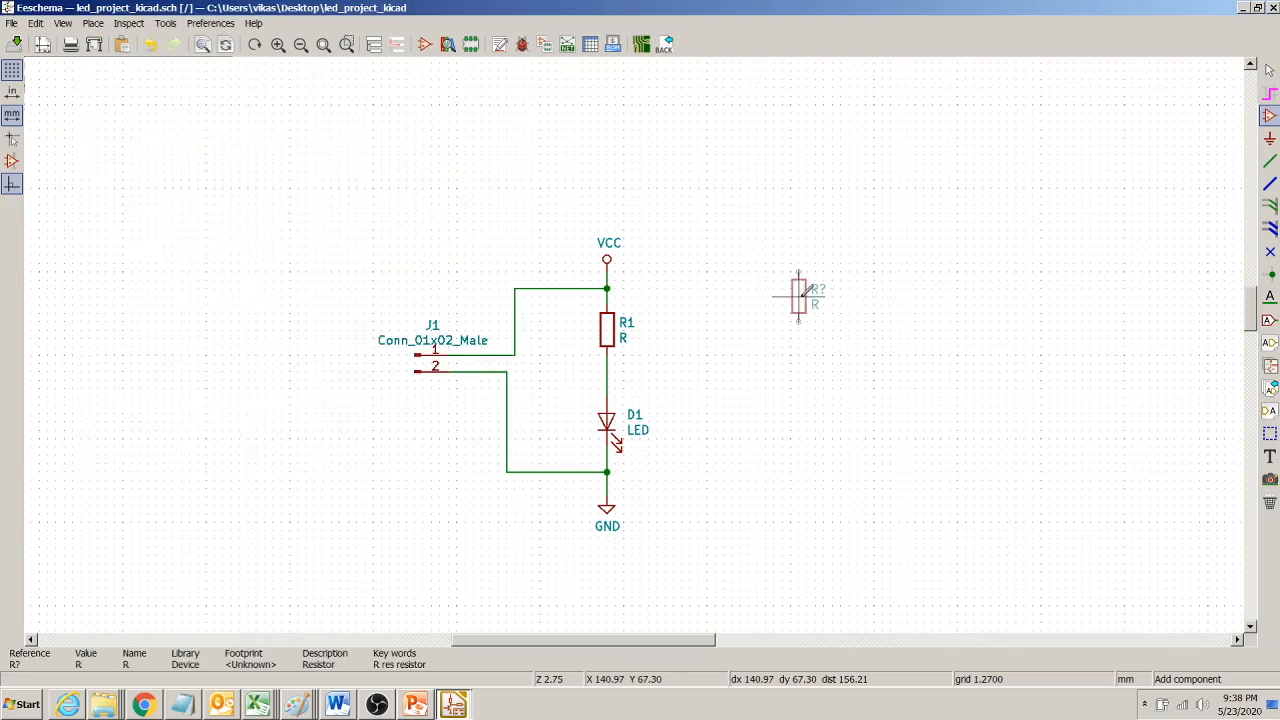
click(774, 305)
click(862, 321)
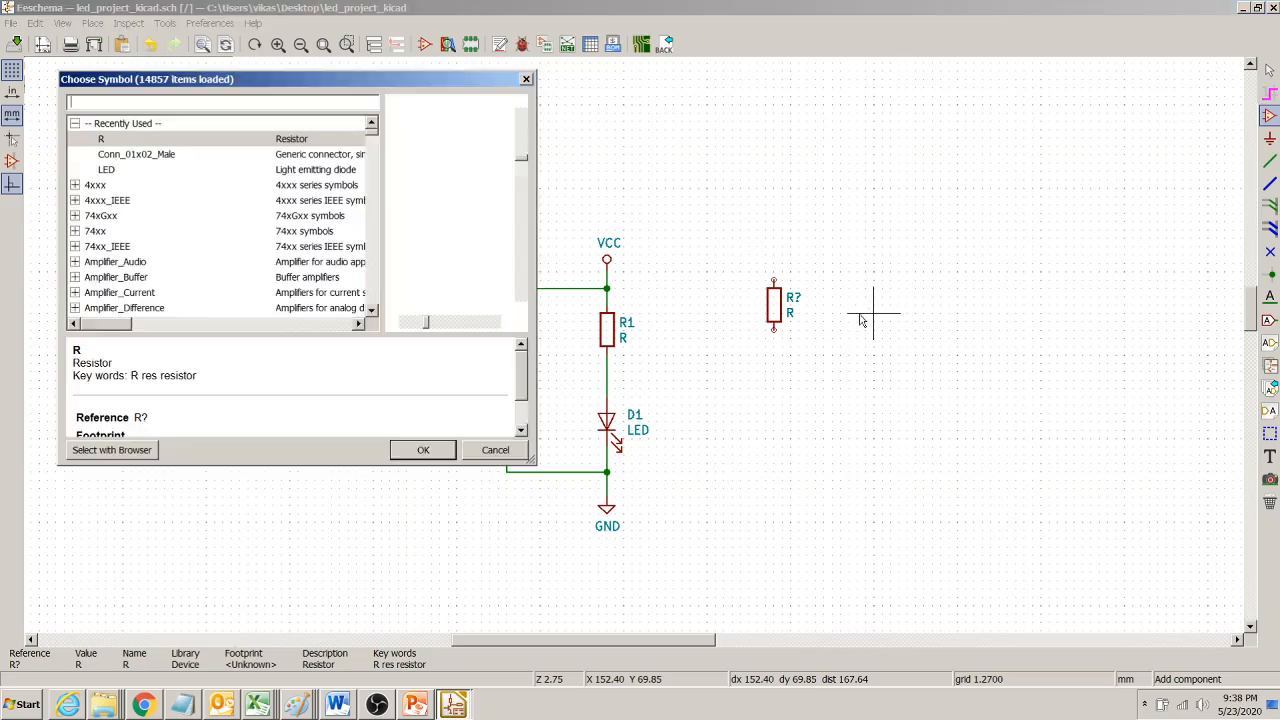
key(Escape)
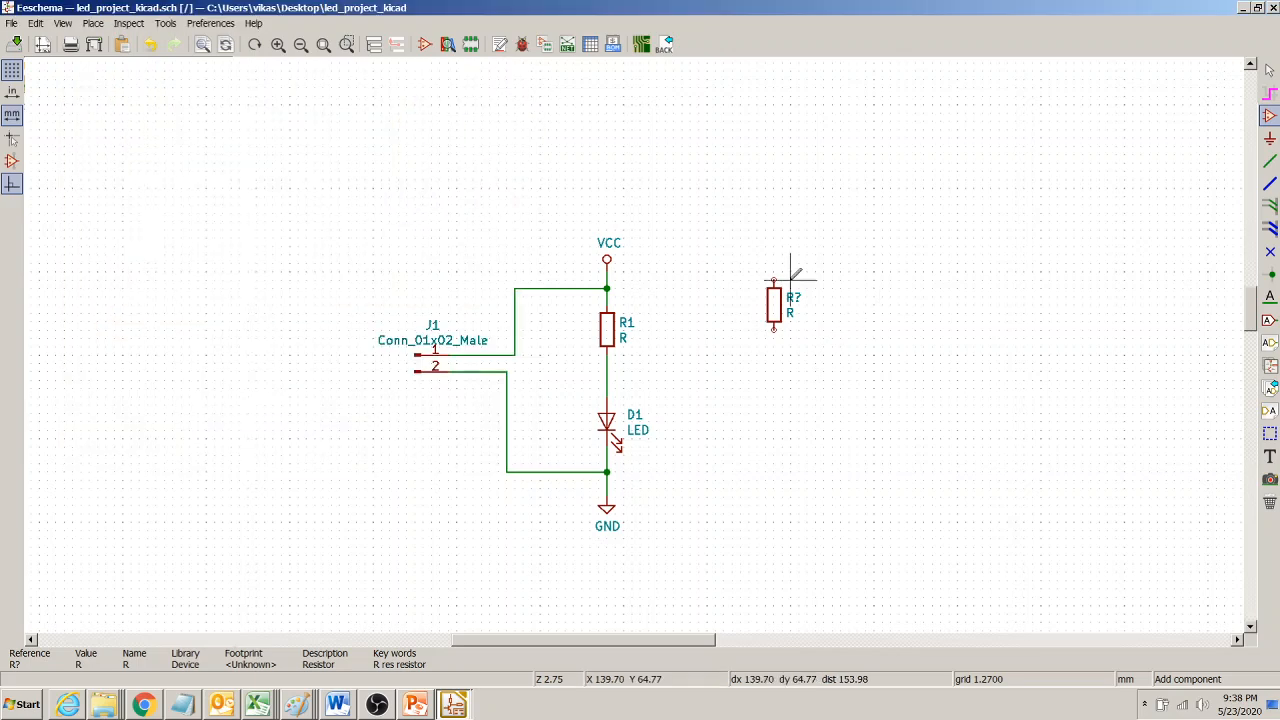
click(741, 258)
key(Escape)
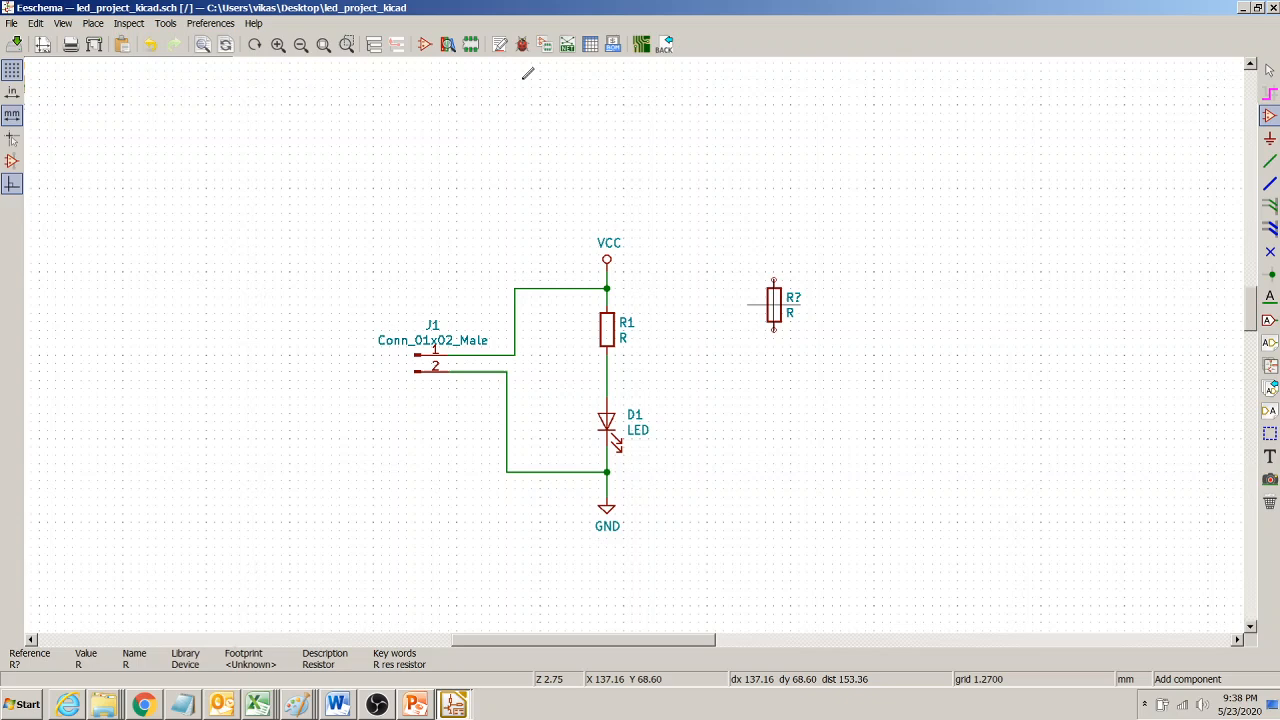
Step: End symbol placement, then copy the loose resistor and paste the duplicate just to its right
right_click(677, 190)
click(700, 199)
drag(700, 220, 843, 395)
key(ctrl+c)
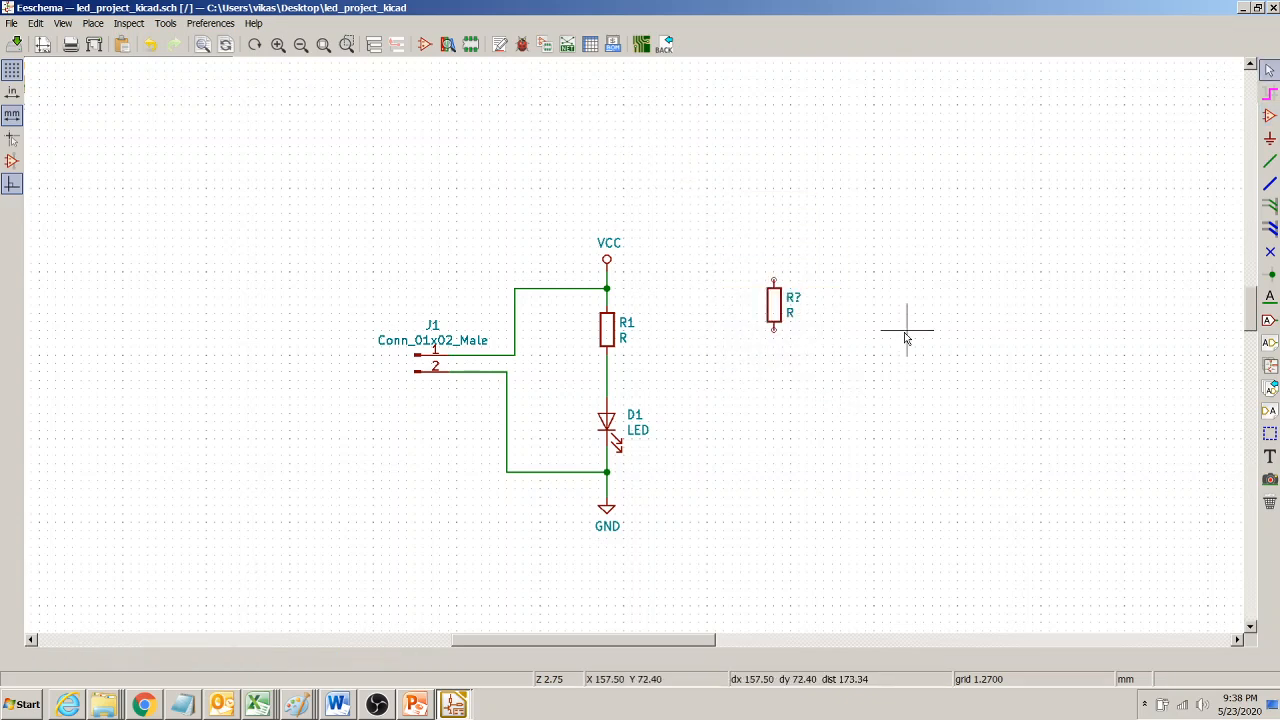
key(ctrl+v)
click(850, 302)
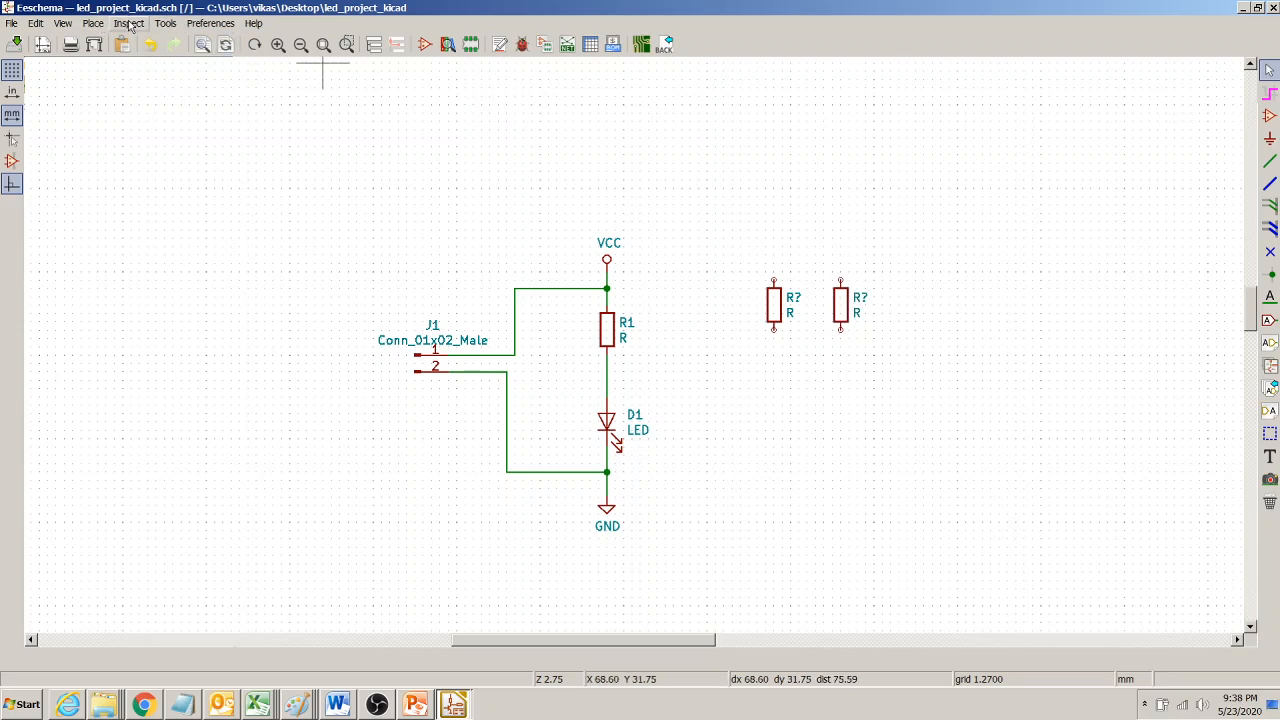
Step: Annotate the two loose resistors while keeping existing annotations, and delete both of them
click(166, 25)
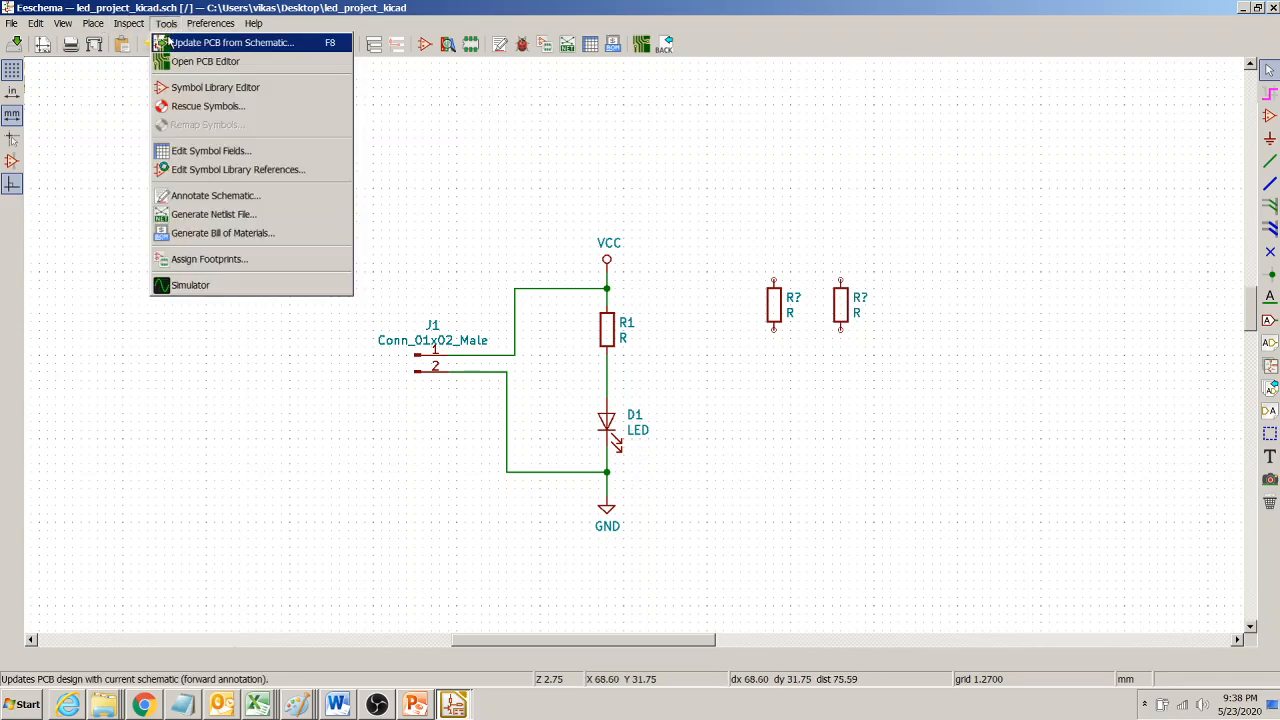
click(201, 196)
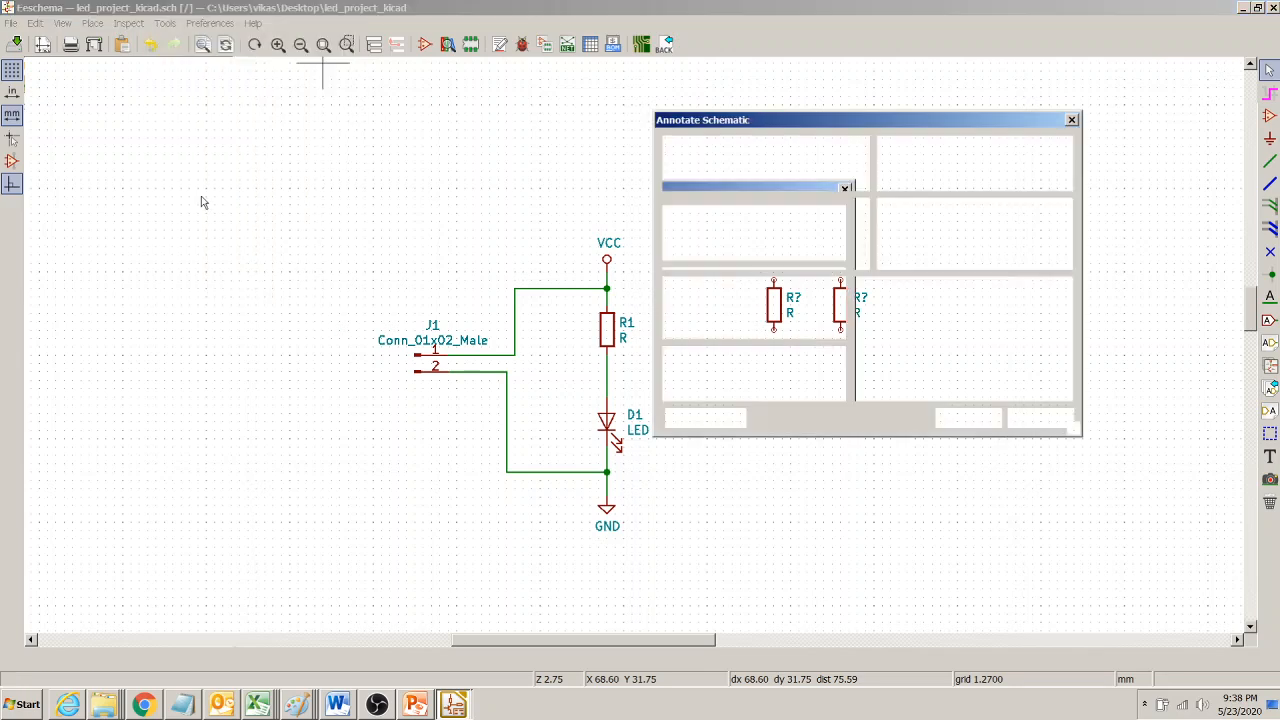
click(957, 425)
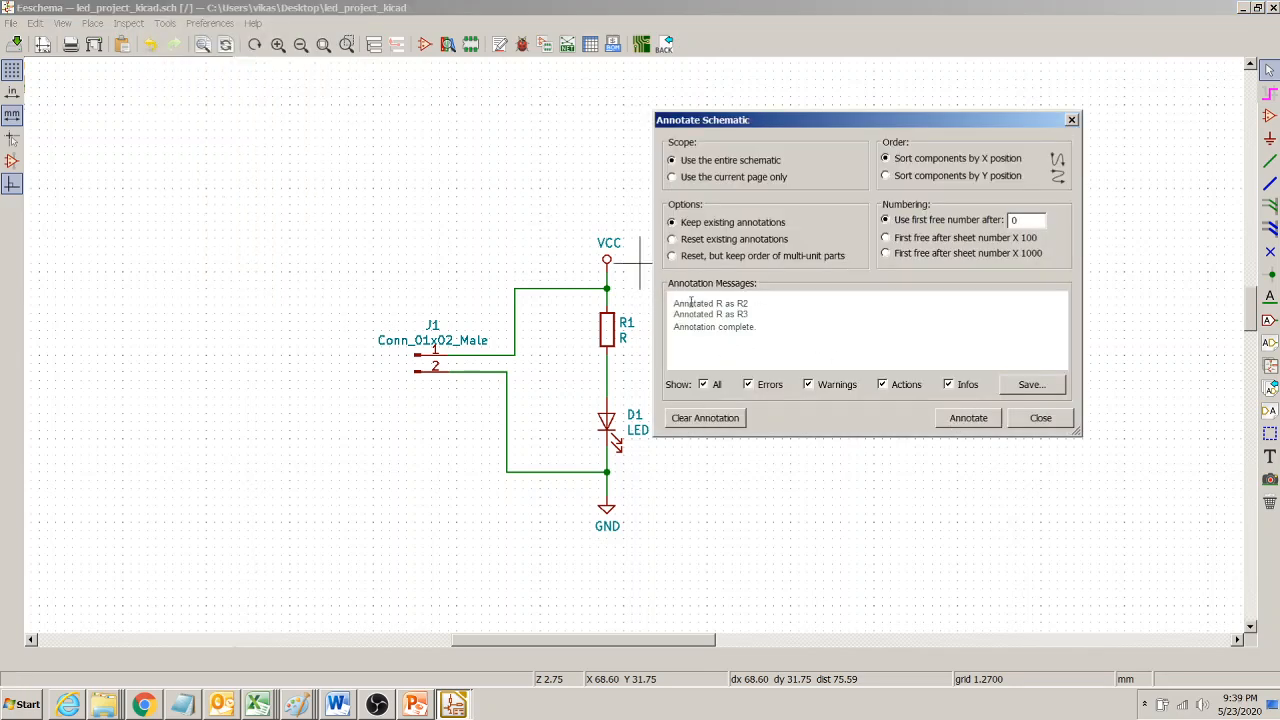
click(1040, 418)
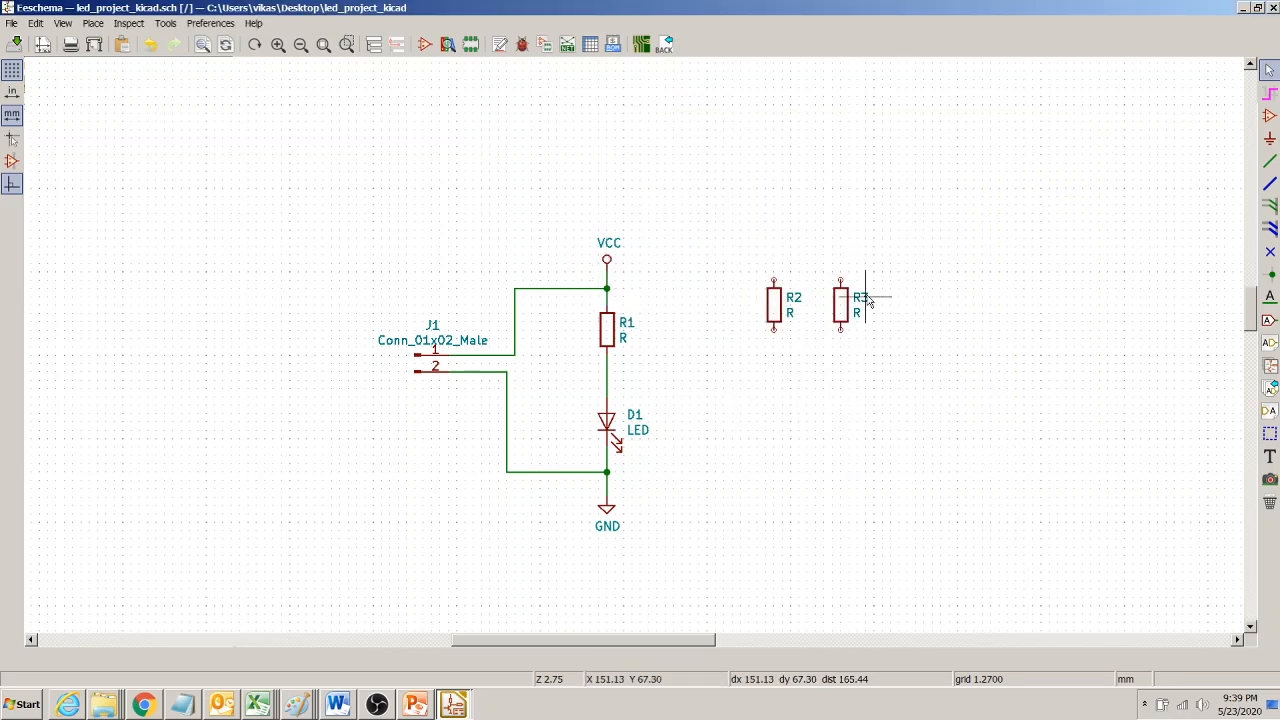
drag(723, 229, 927, 378)
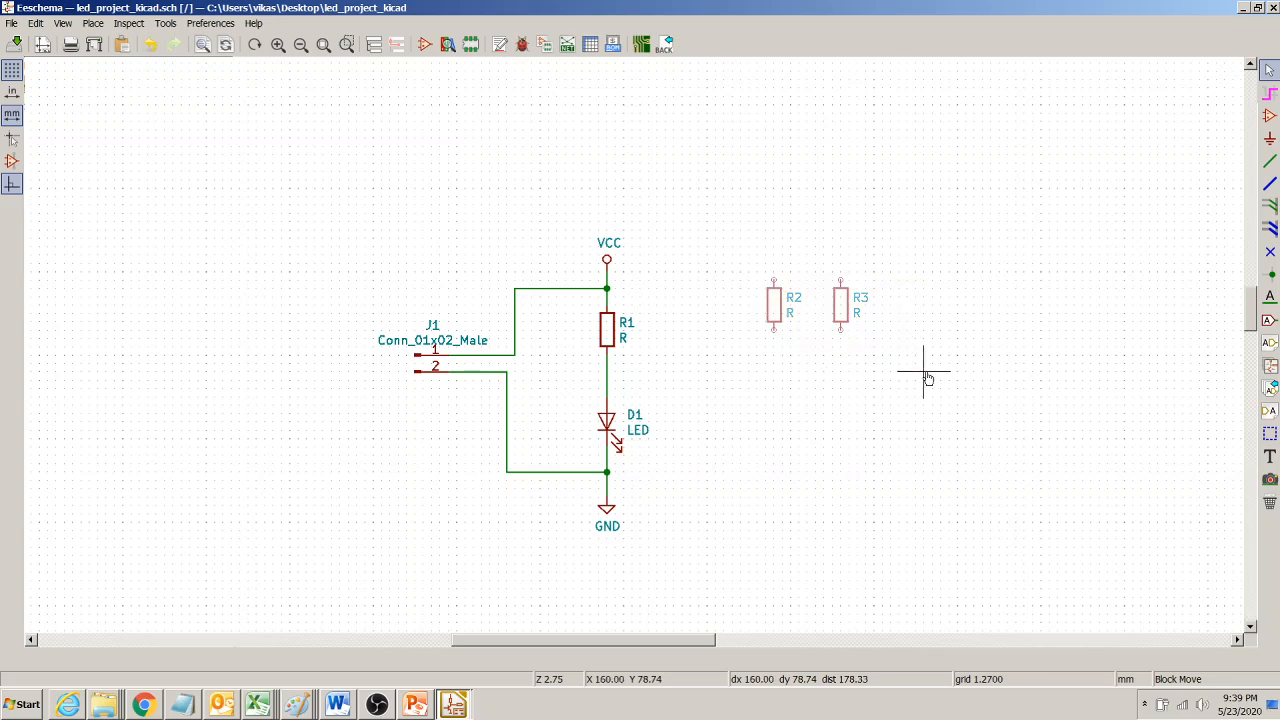
key(Delete)
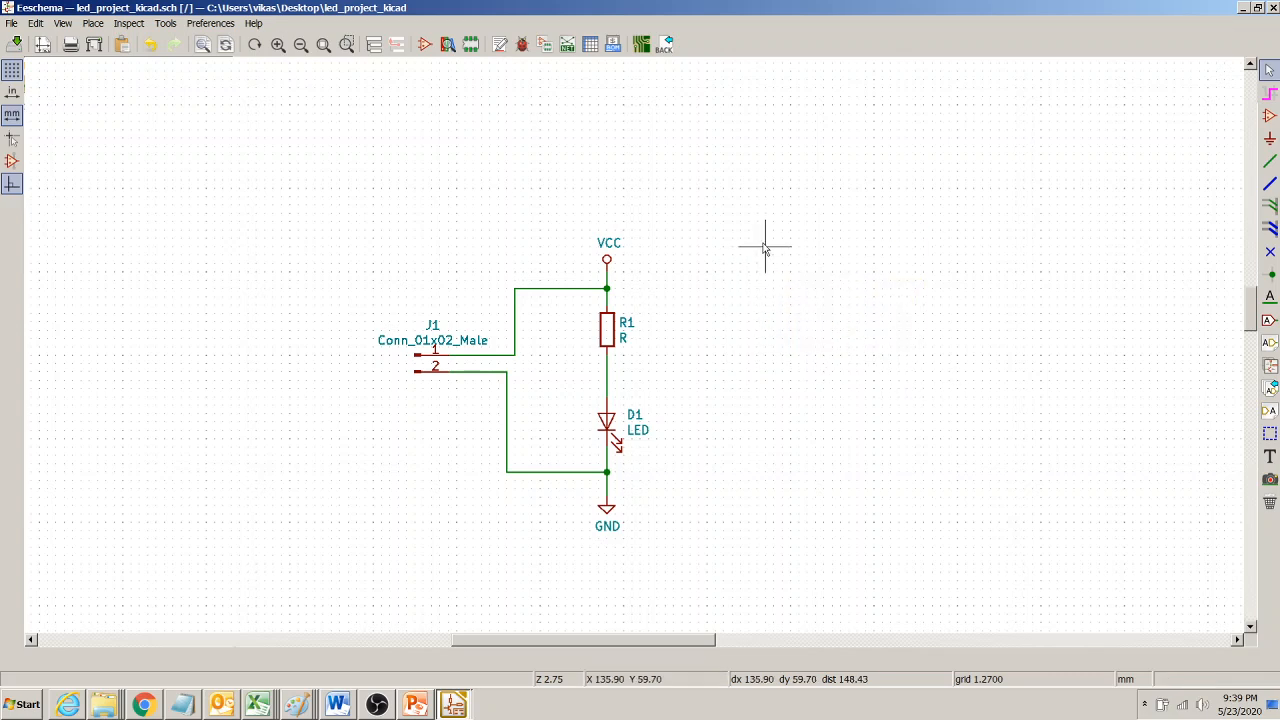
Step: Set the value of resistor R1 to 330
double_click(624, 340)
drag(566, 277, 787, 163)
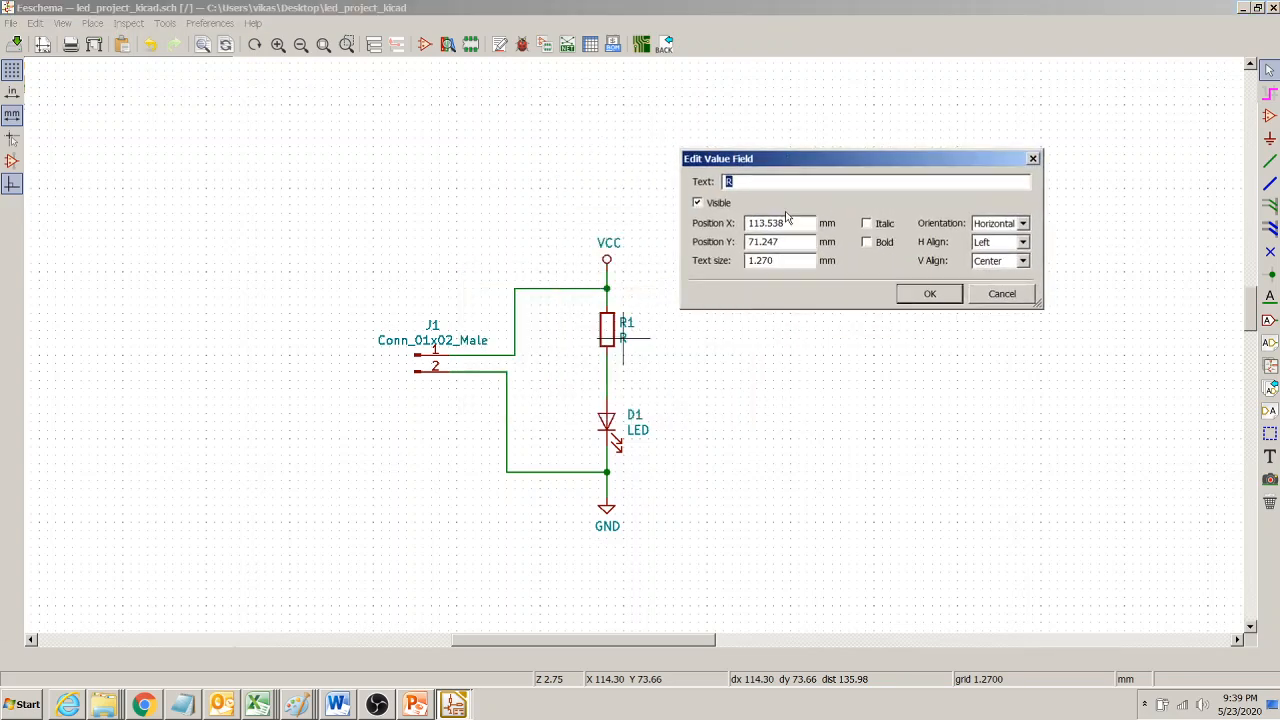
text(330)
click(929, 294)
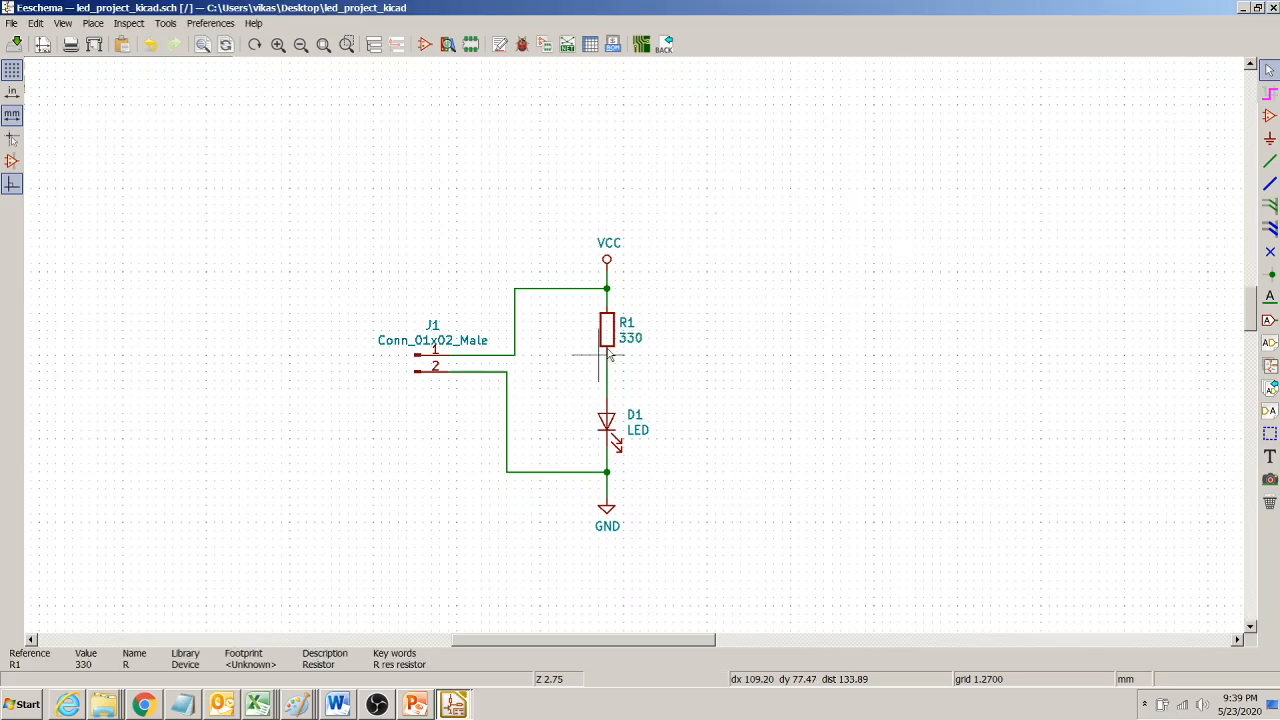
Step: Change the value text of D1 to GREEN LED
double_click(641, 437)
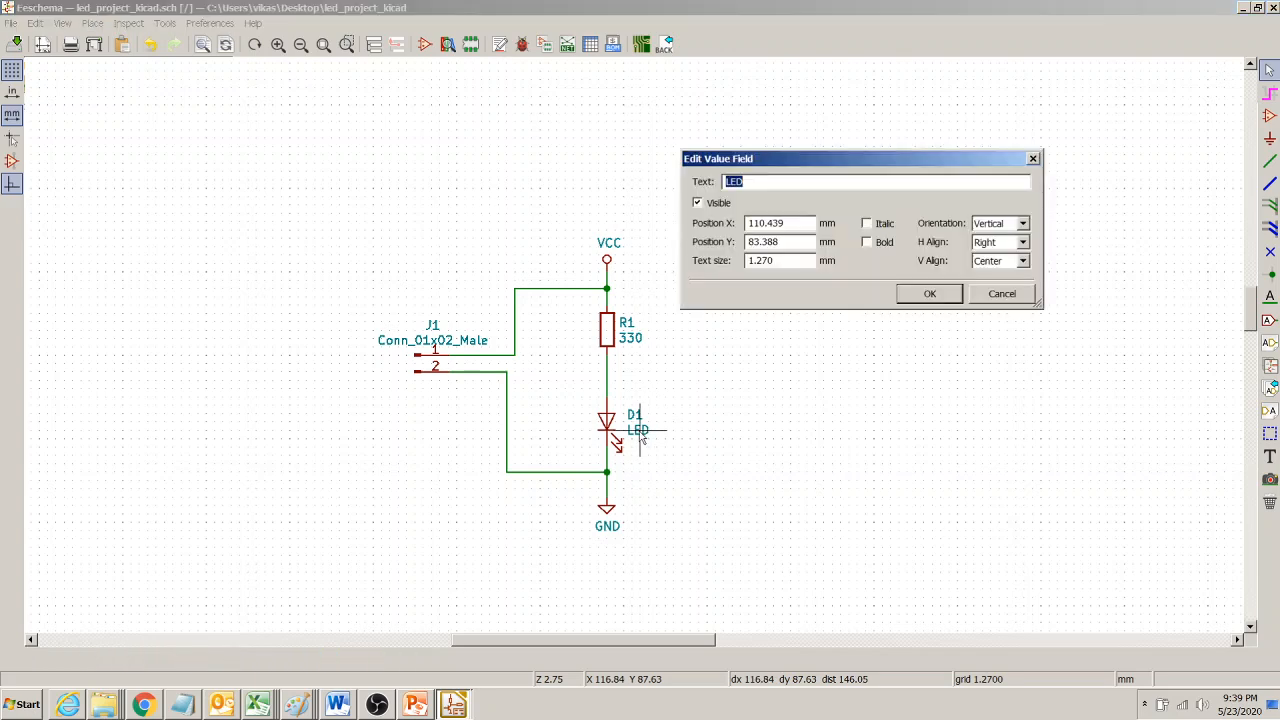
click(794, 183)
key(Home)
text(GREEN)
key(Return)
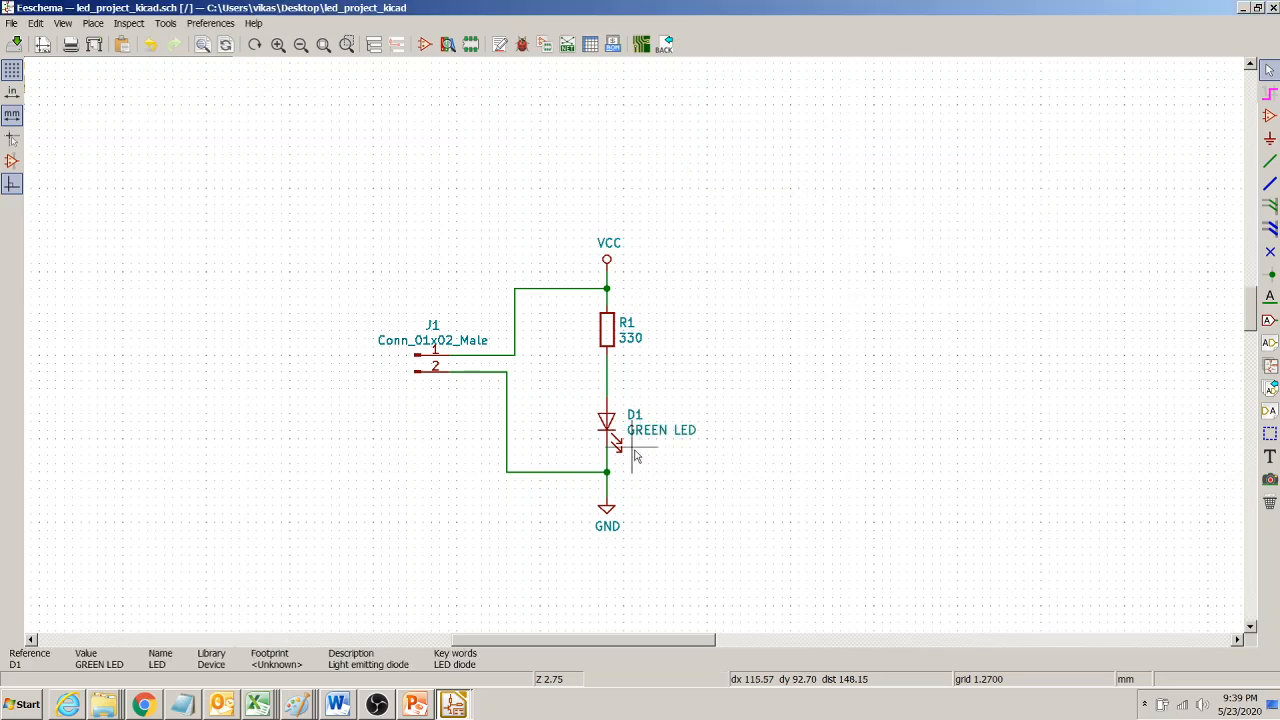
Step: Replace the value text of connector J1 with the part number PN0345QADN
double_click(460, 341)
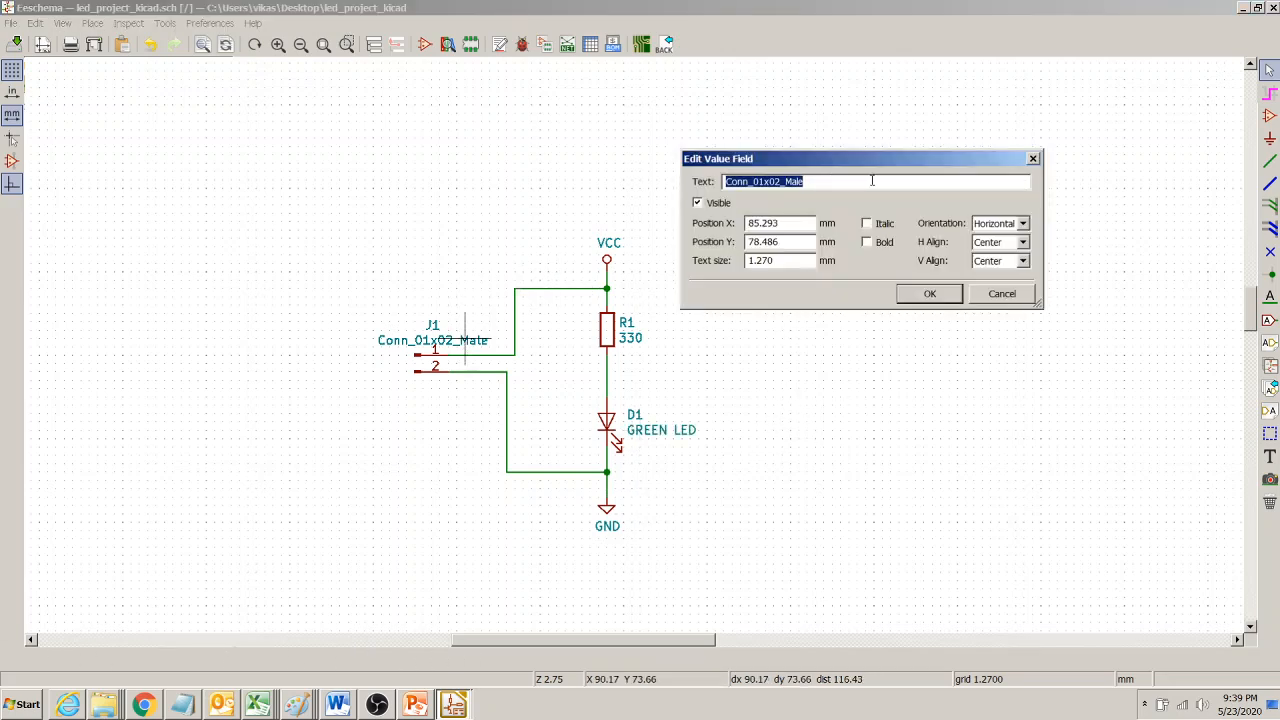
text(PN0345)
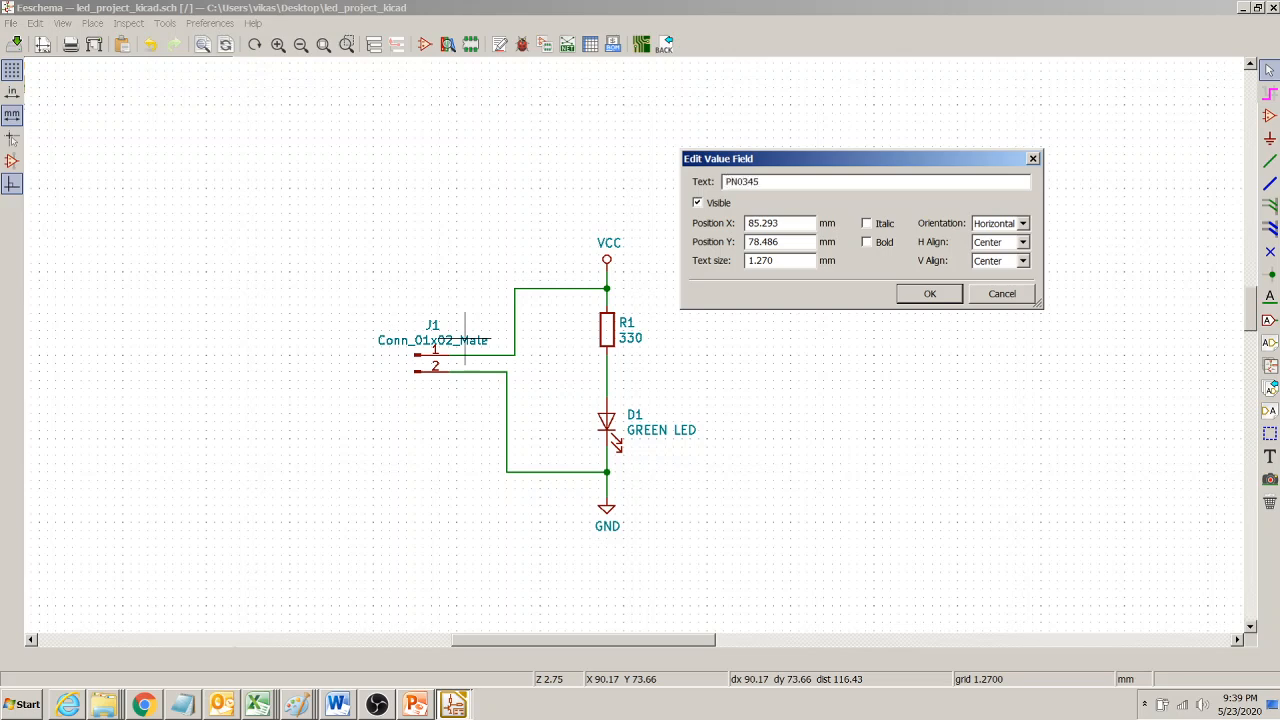
text(QADN)
key(Return)
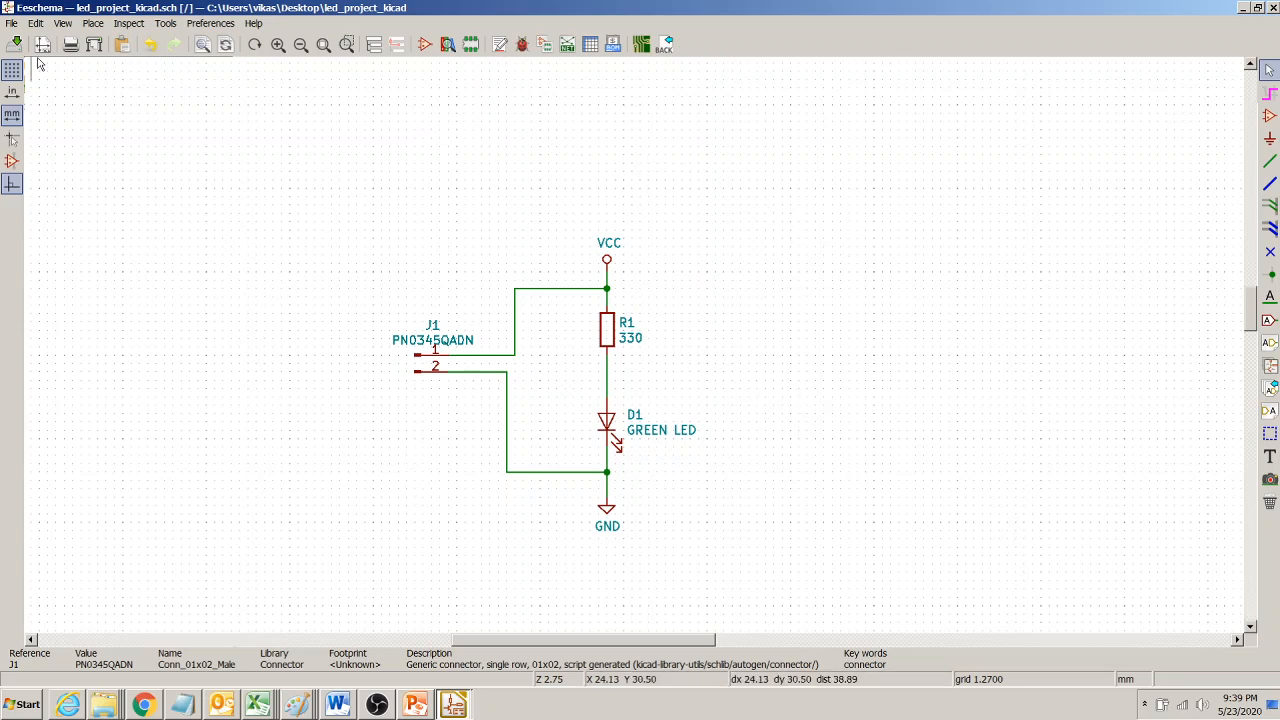
Step: Save the led_project_kicad schematic
click(12, 23)
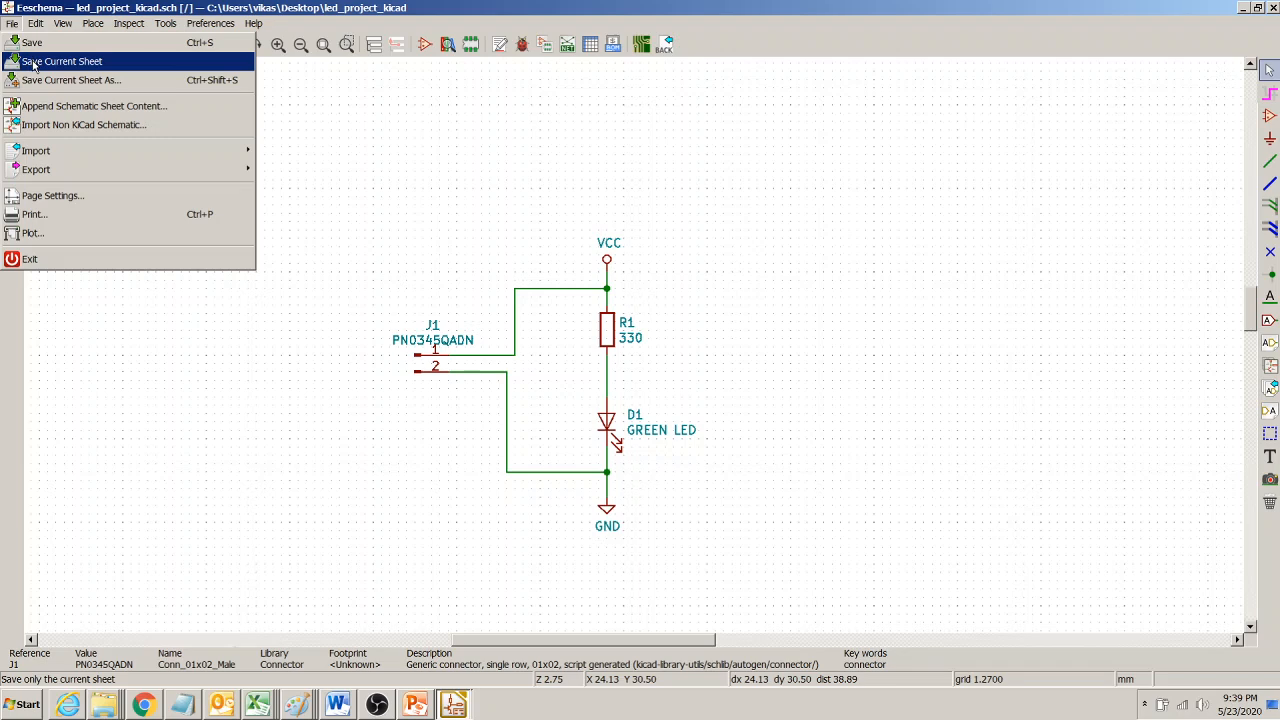
click(32, 42)
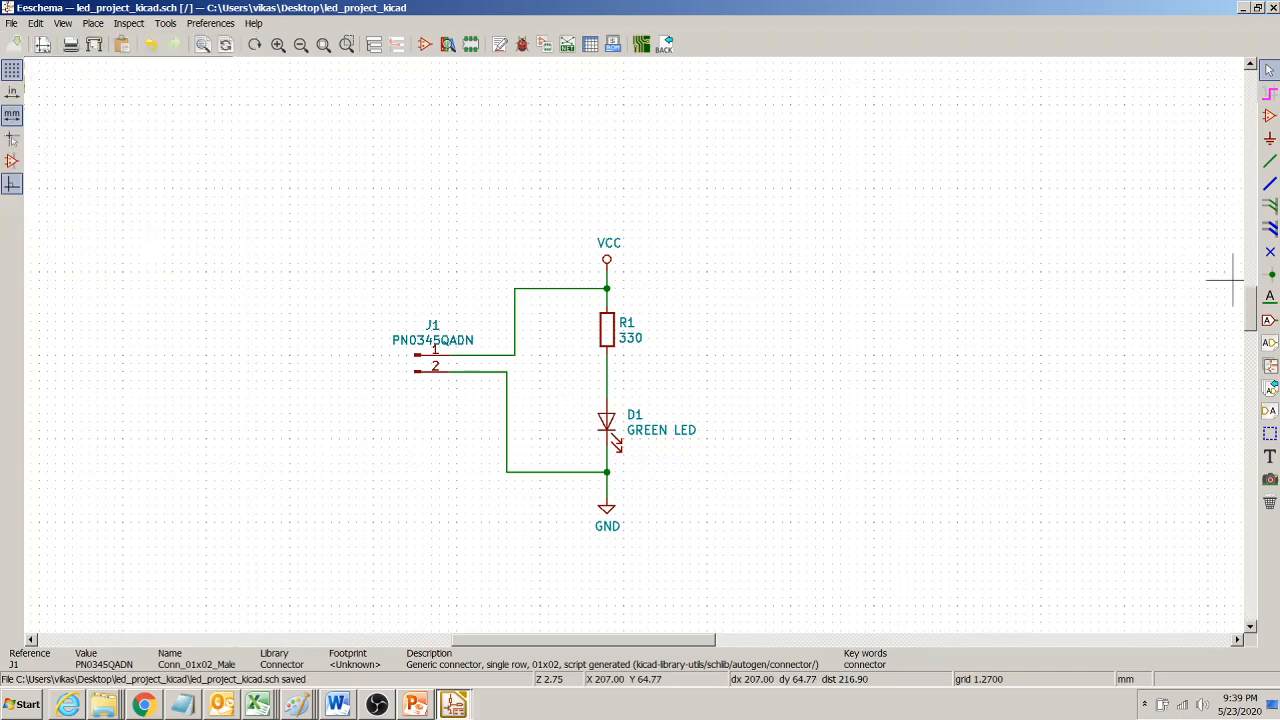
mouse_move(1258, 318)
mouse_down()
mouse_move(1252, 351)
mouse_move(1252, 292)
mouse_move(1250, 332)
mouse_move(1250, 312)
mouse_up()
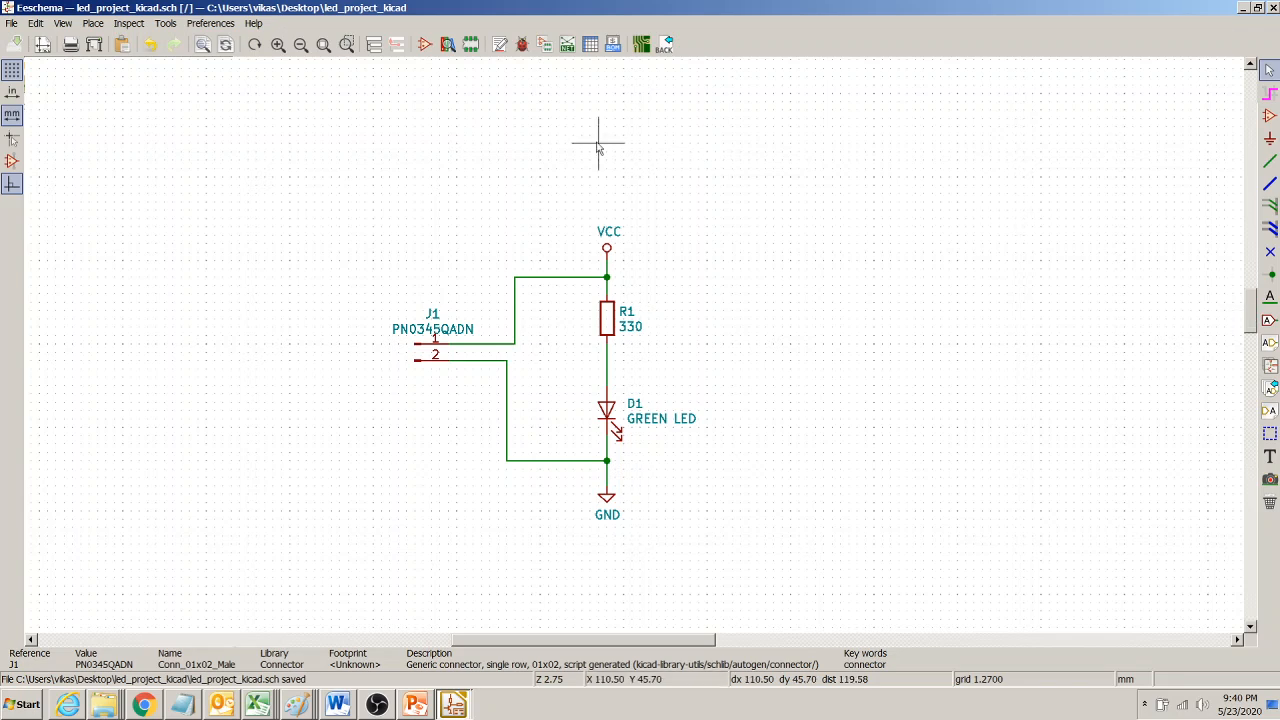